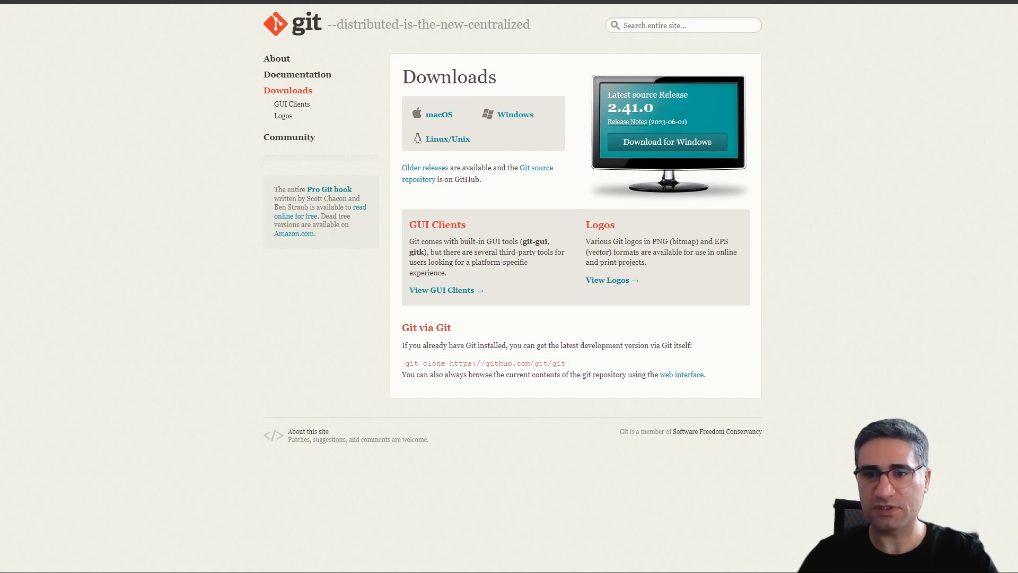
- Open the Windows download page for Git and go through the Git 2.41.0.3 setup, accepting the default options
click(514, 115)
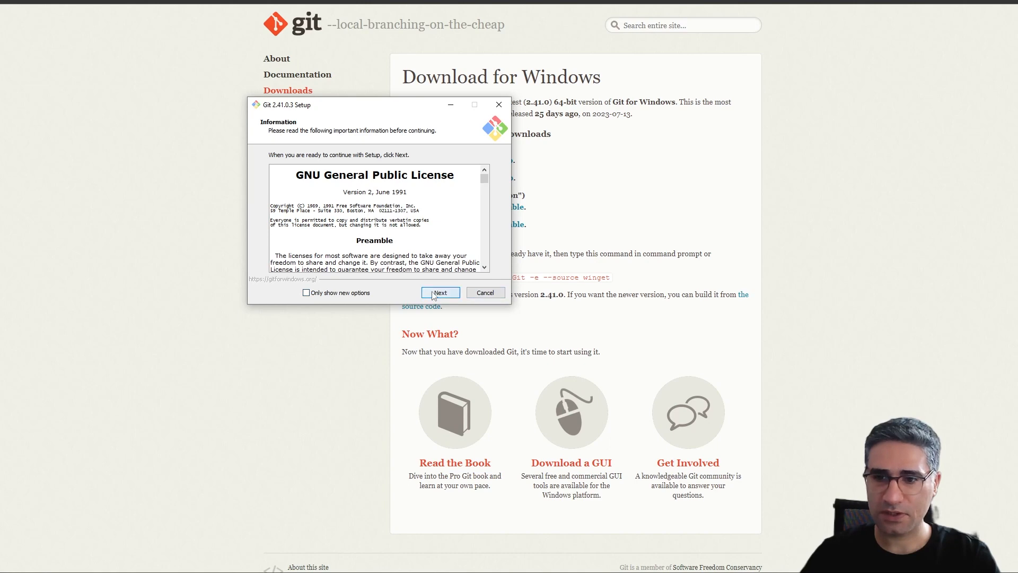
click(434, 296)
click(450, 295)
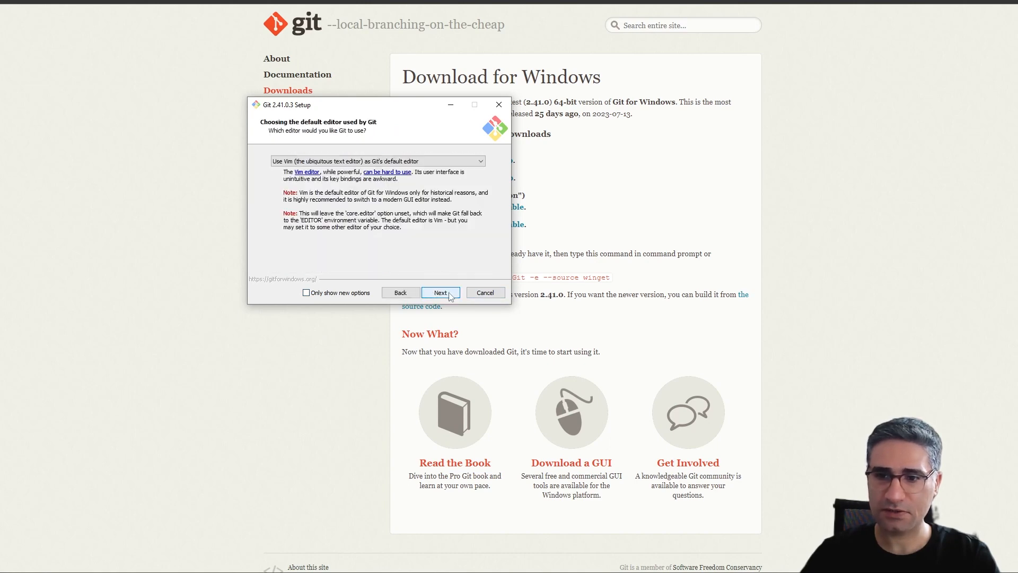
click(450, 296)
click(450, 295)
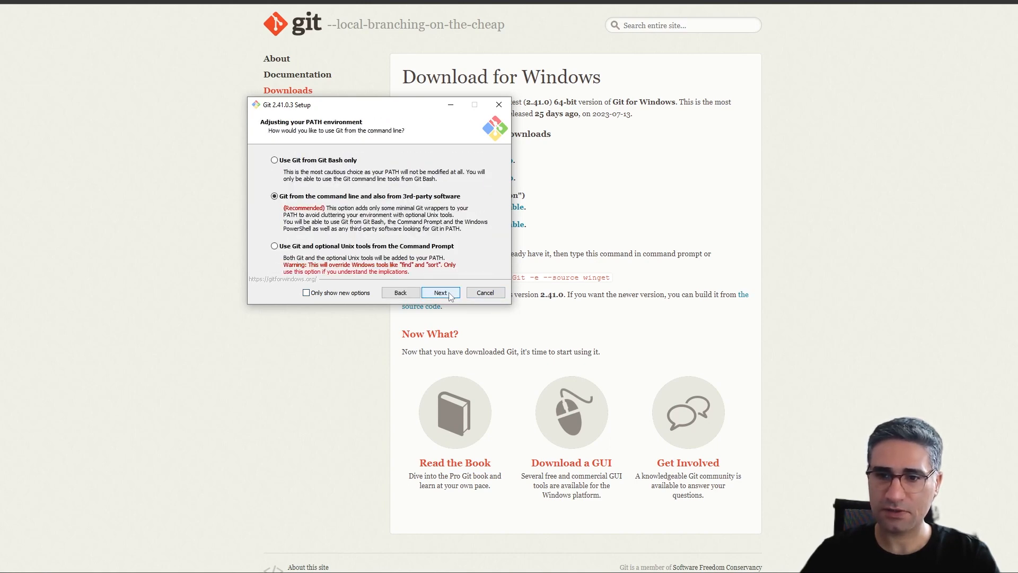
click(449, 296)
click(450, 295)
click(450, 295)
click(450, 296)
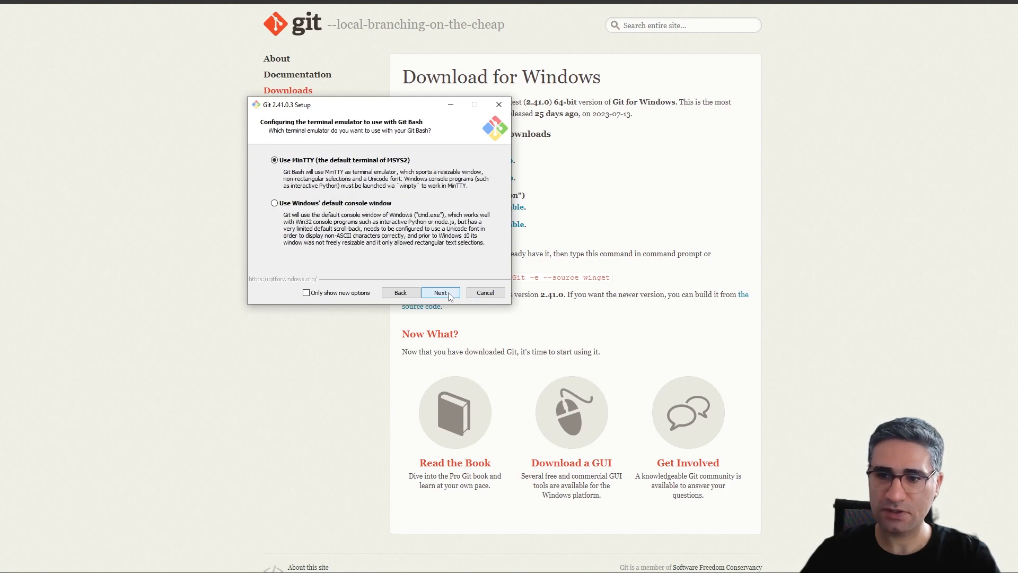
click(449, 295)
click(449, 296)
click(450, 295)
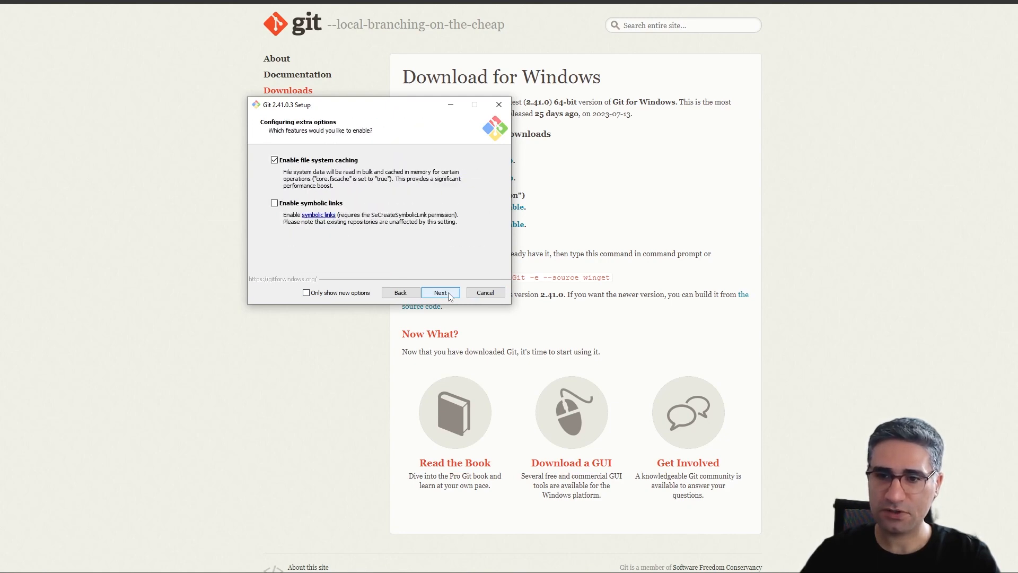
click(449, 293)
click(449, 293)
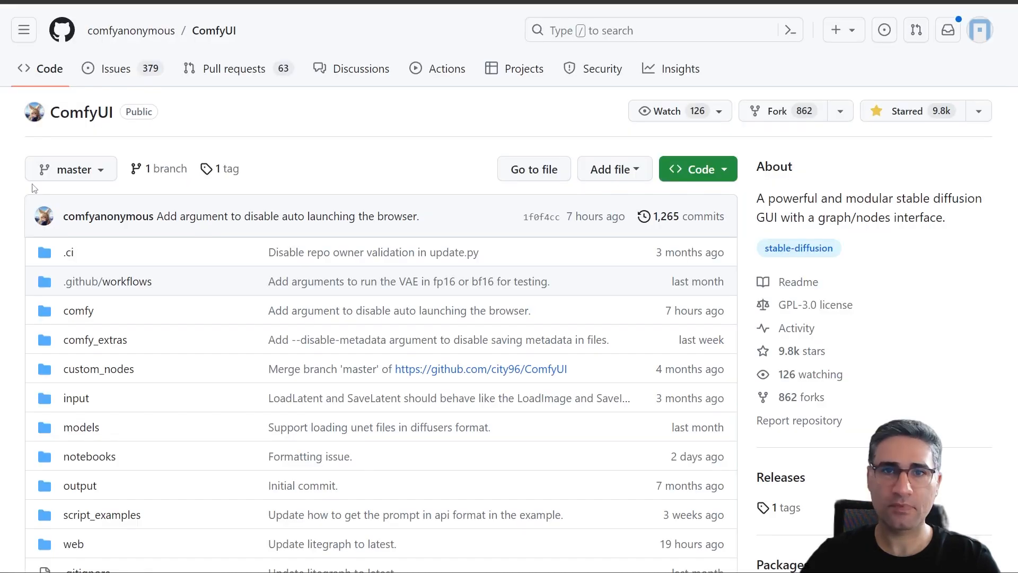
- Go to the installation section of the ComfyUI repository's README and download the portable standalone Windows build from the direct link
mouse_move(103, 36)
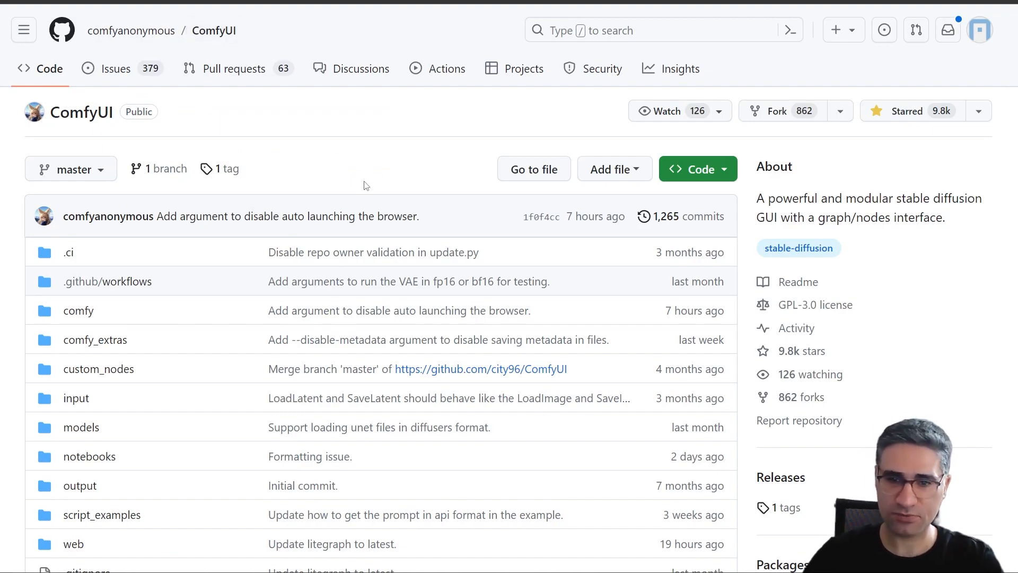
scroll(247, 203, down, 8)
scroll(247, 203, down, 16)
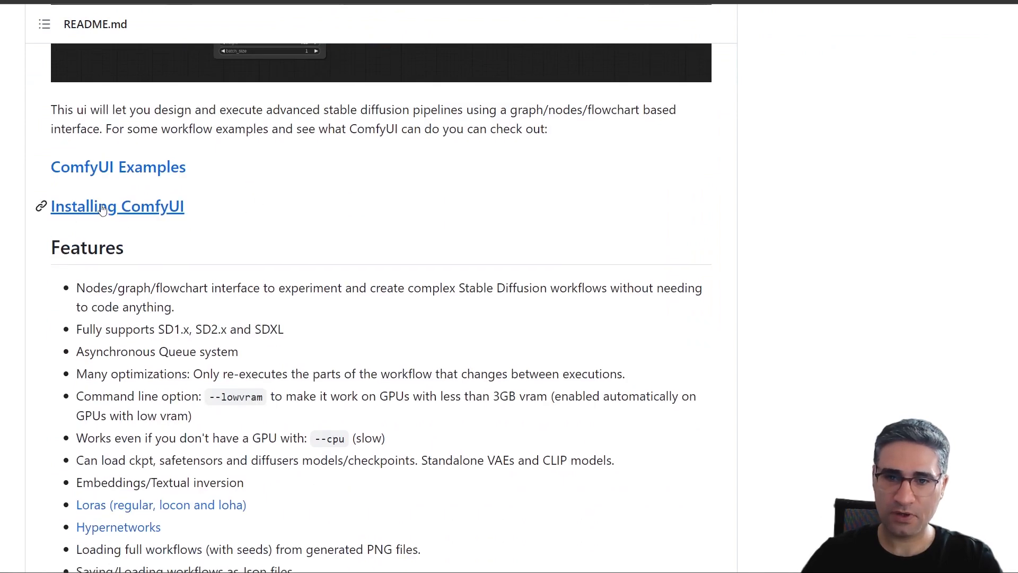
click(109, 212)
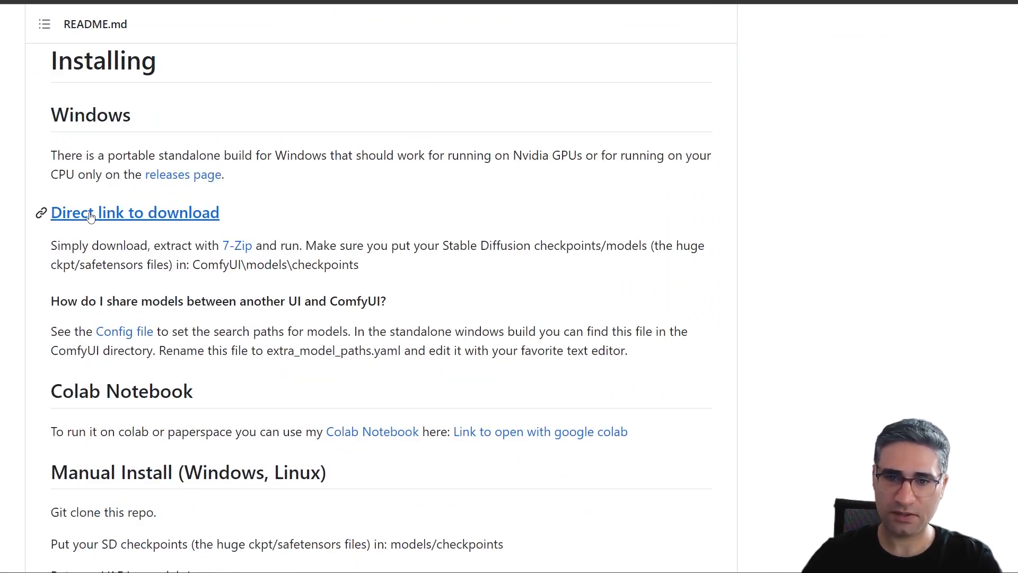
click(140, 219)
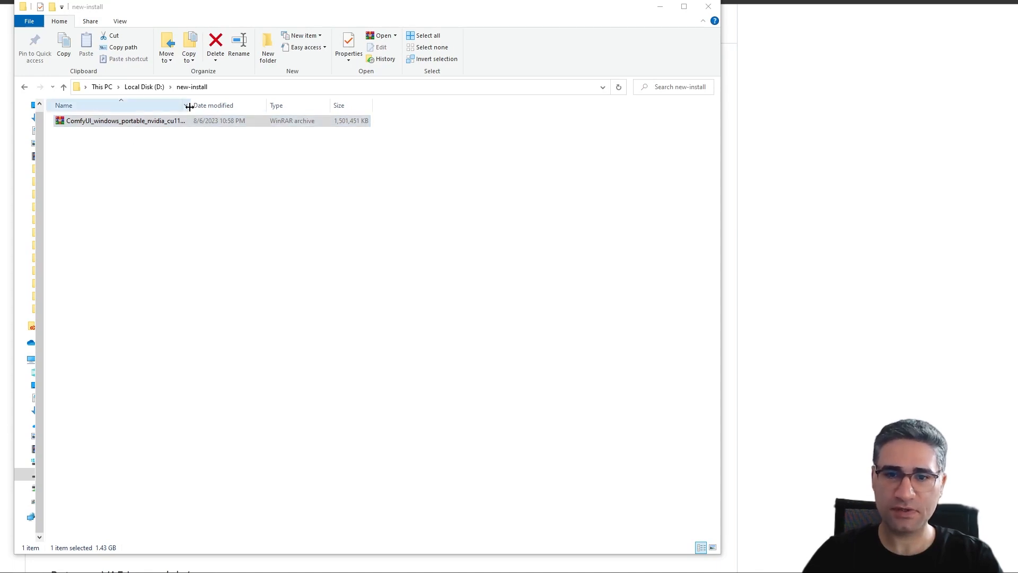
- Widen the file name column and extract ComfyUI_windows_portable_nvidia_cu118_or_cpu.7z directly into the new-install folder
click(161, 159)
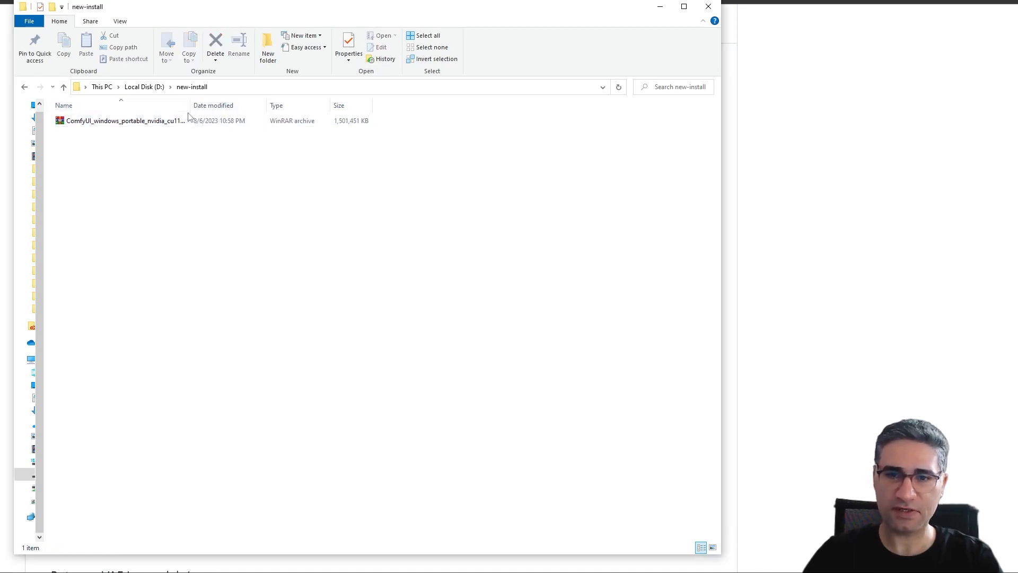
drag(188, 115, 268, 105)
click(154, 130)
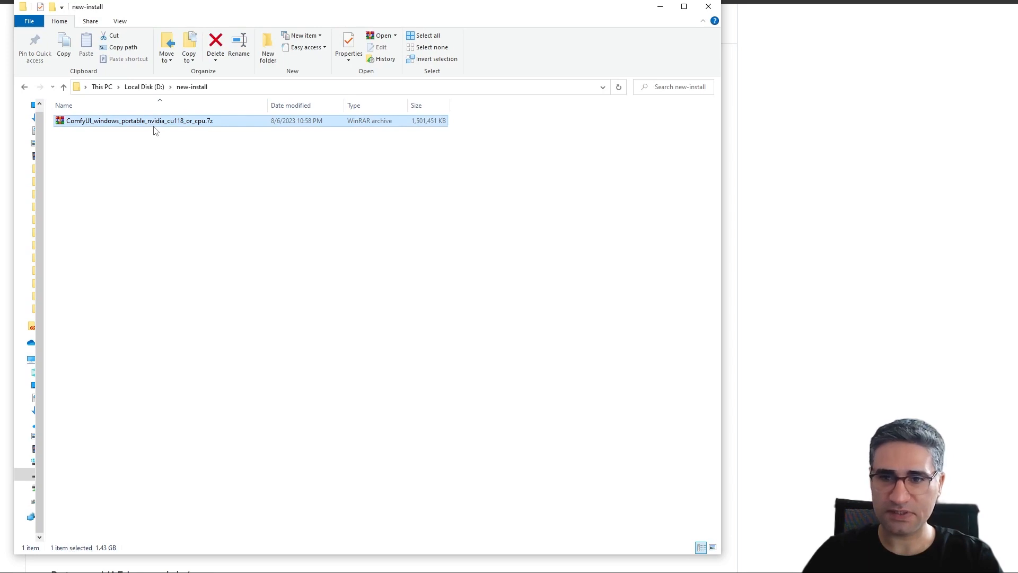
right_click(88, 127)
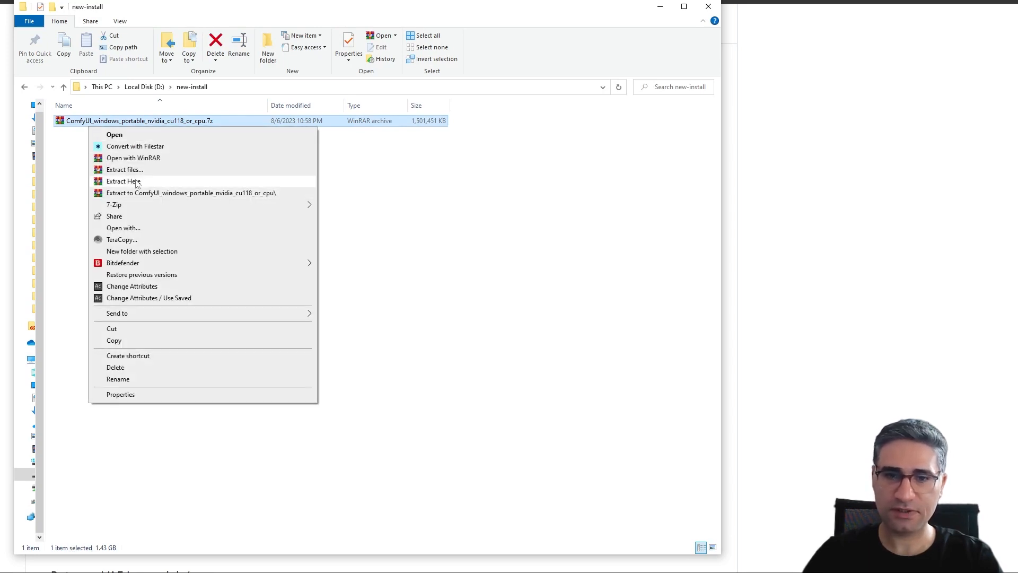
click(136, 183)
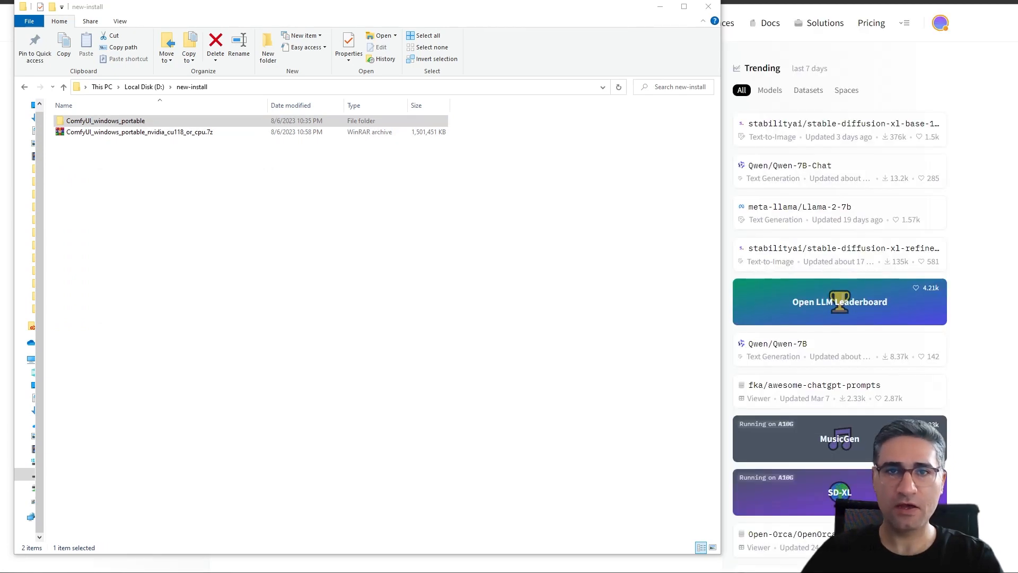
- Browse the extracted ComfyUI_windows_portable folder down through ComfyUI and models into the checkpoints folder
click(99, 122)
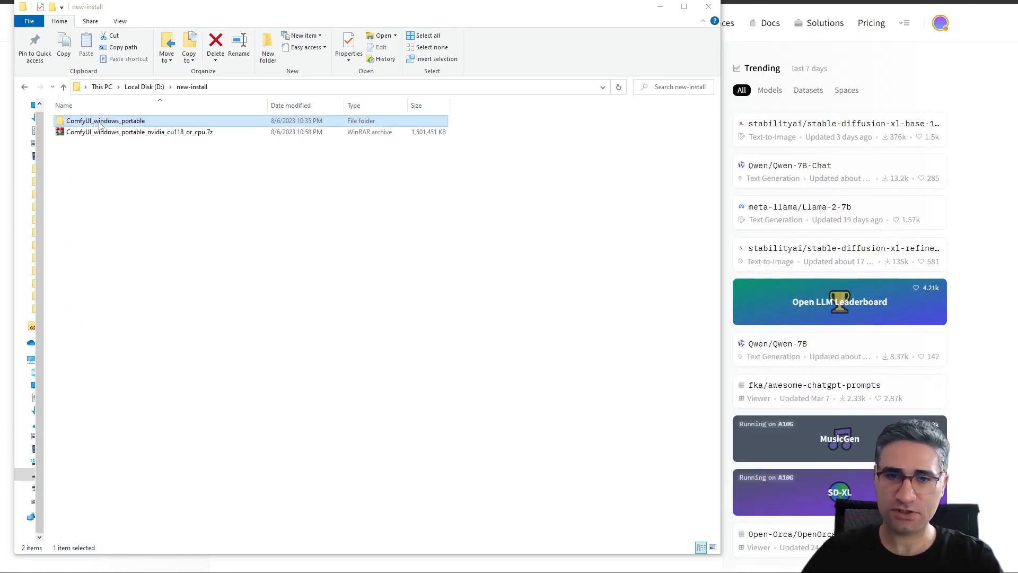
double_click(100, 122)
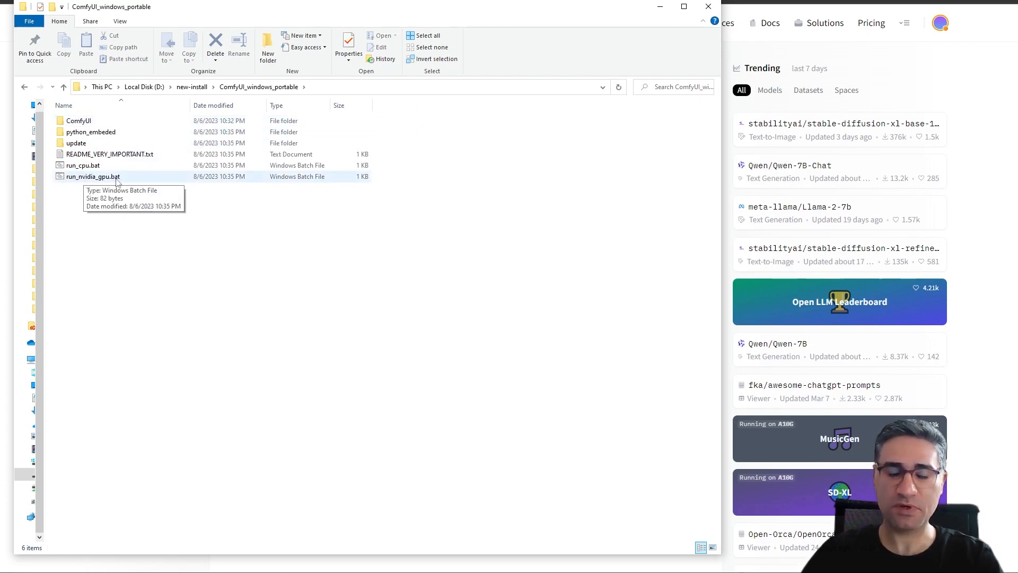
double_click(81, 120)
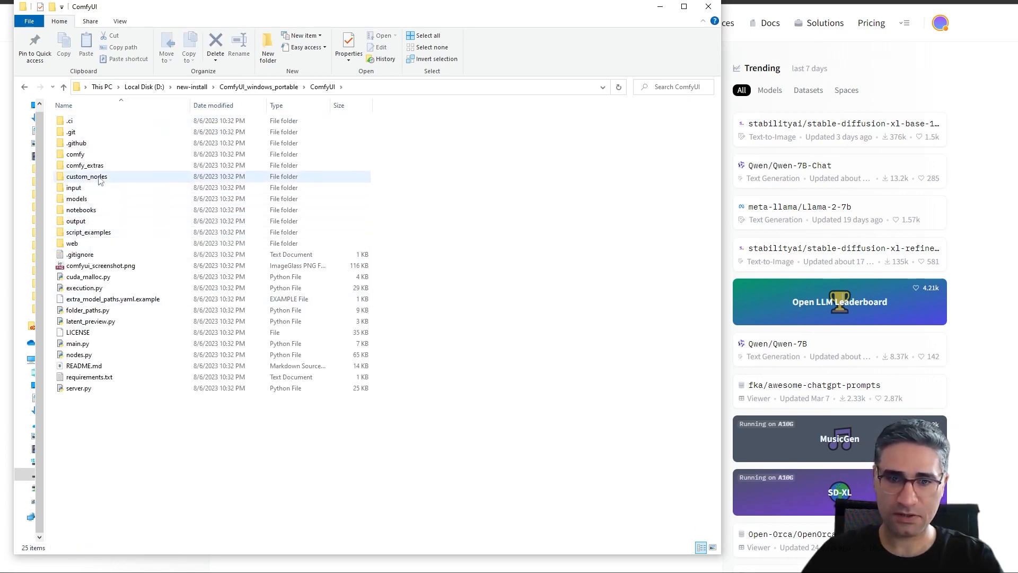
double_click(86, 201)
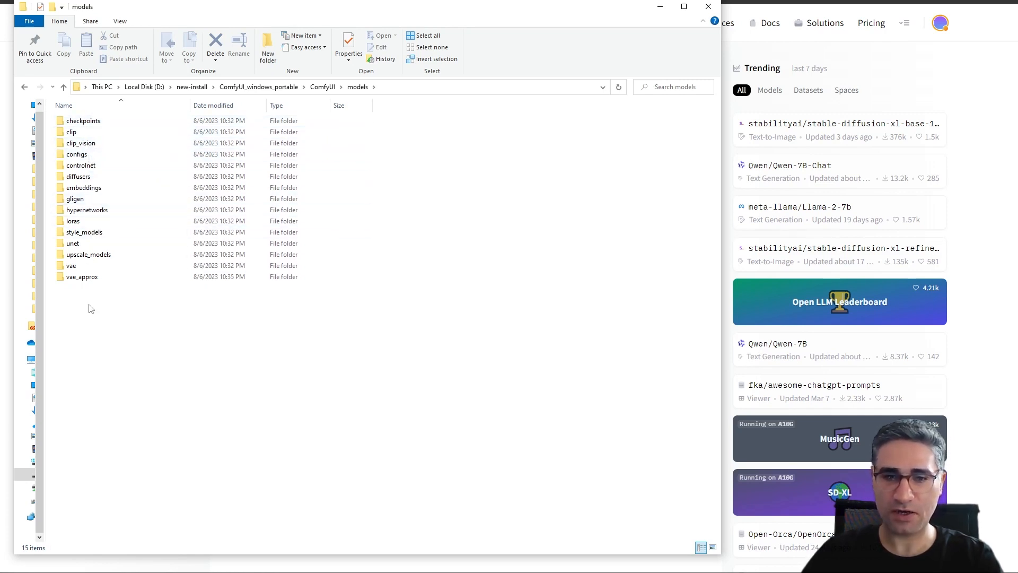
double_click(77, 121)
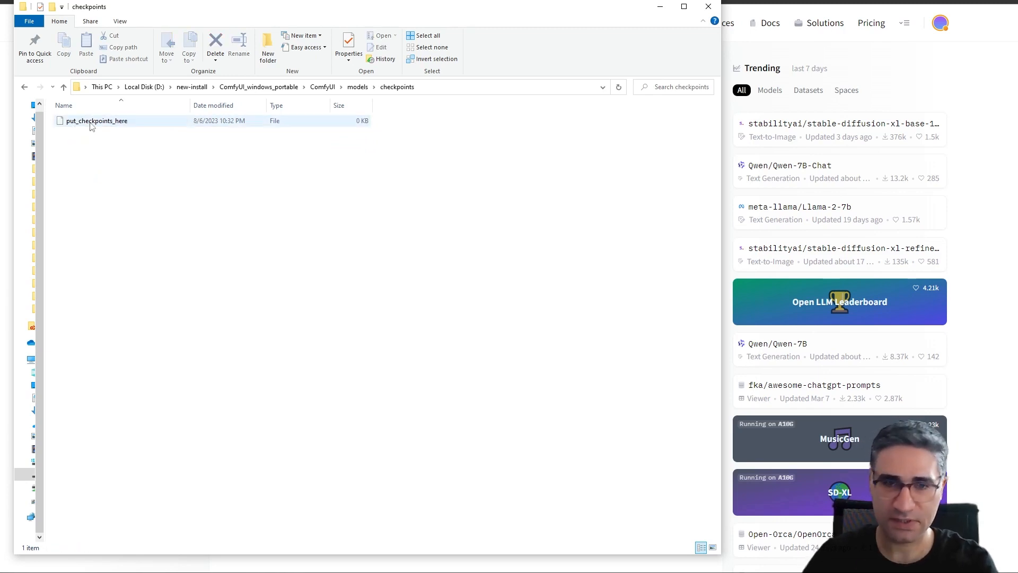
- Go back up from the checkpoints folder to the ComfyUI_windows_portable folder
key(alt+Left)
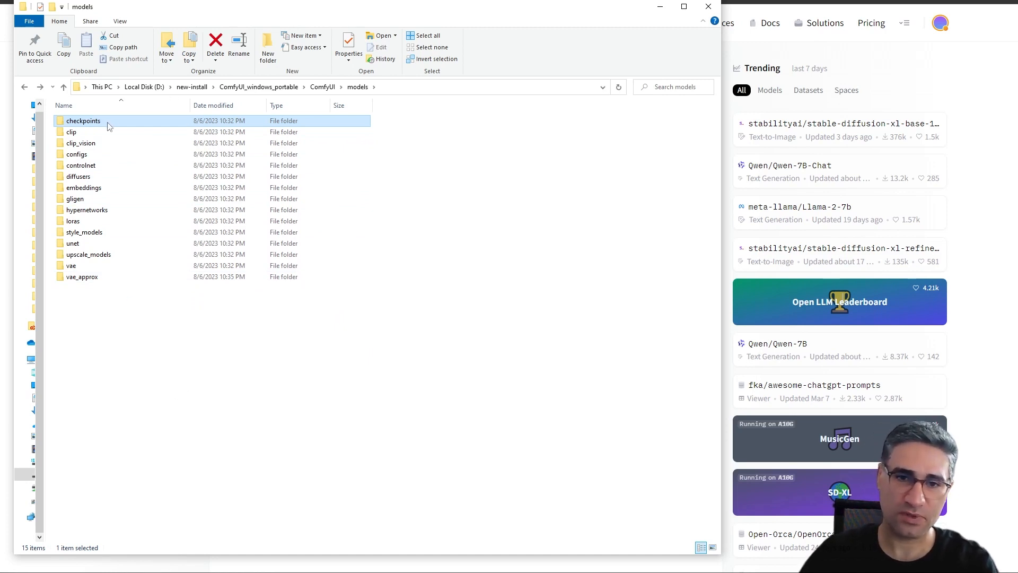
mouse_move(109, 125)
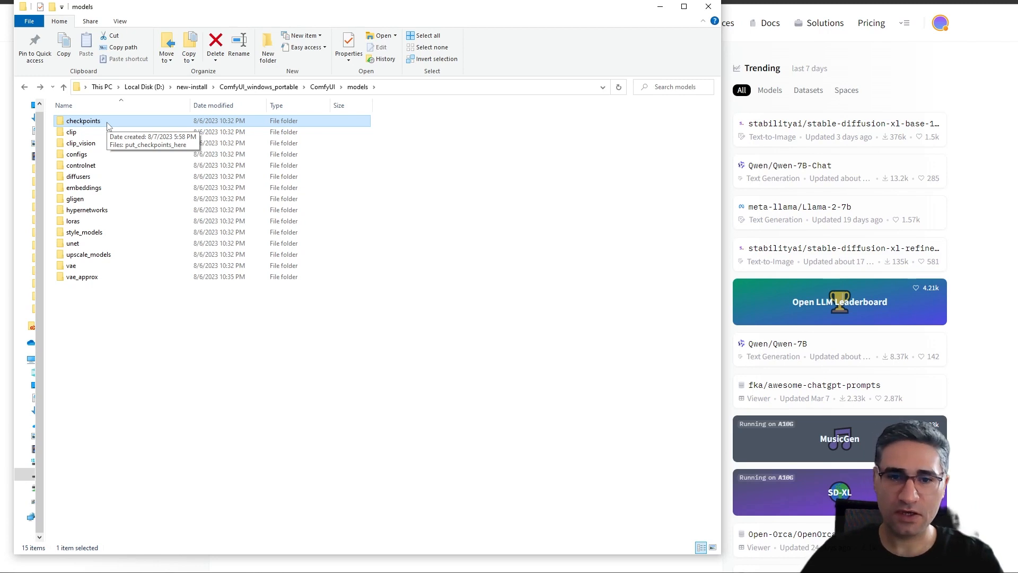
click(323, 87)
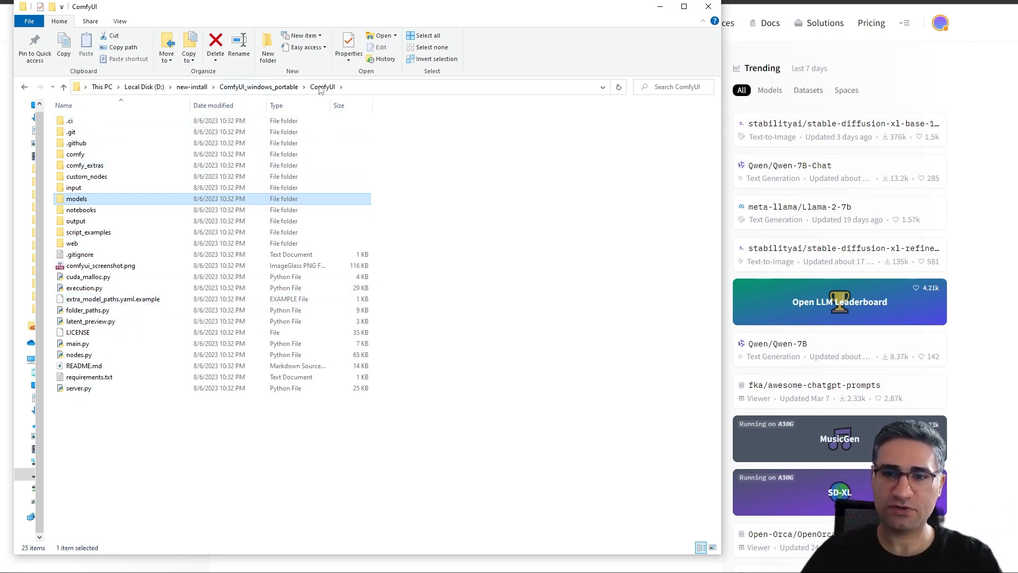
click(291, 89)
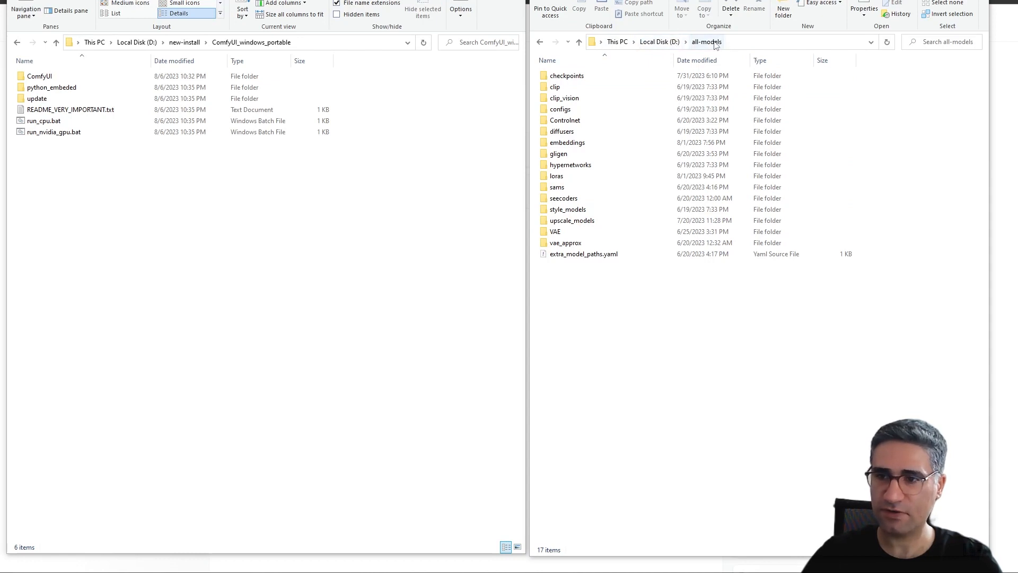
- Examine the contents of the checkpoints and Controlnet folders inside D:\all-models, returning to the all-models folder
double_click(576, 75)
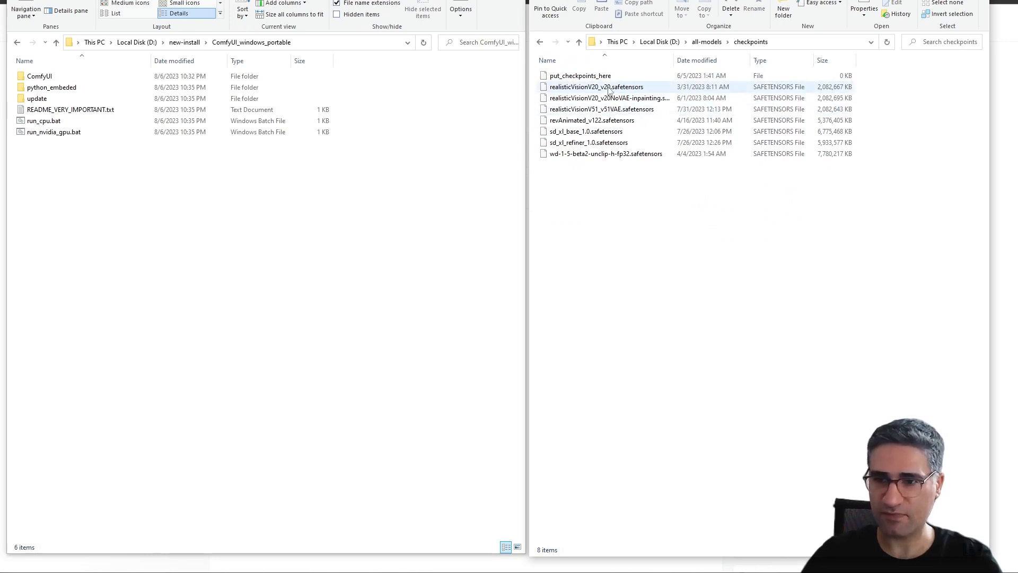
click(708, 43)
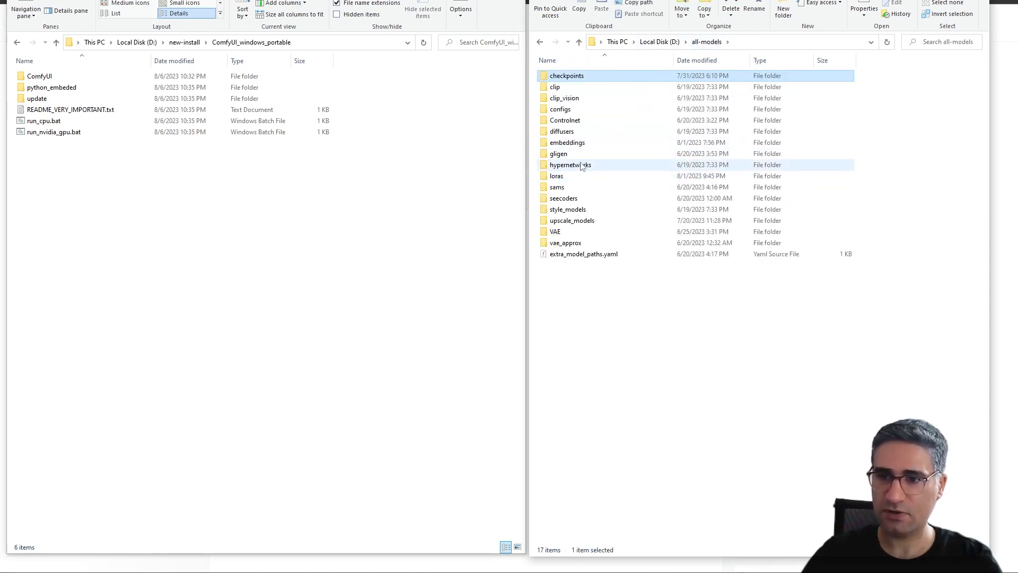
click(573, 121)
double_click(573, 122)
scroll(674, 210, down, 10)
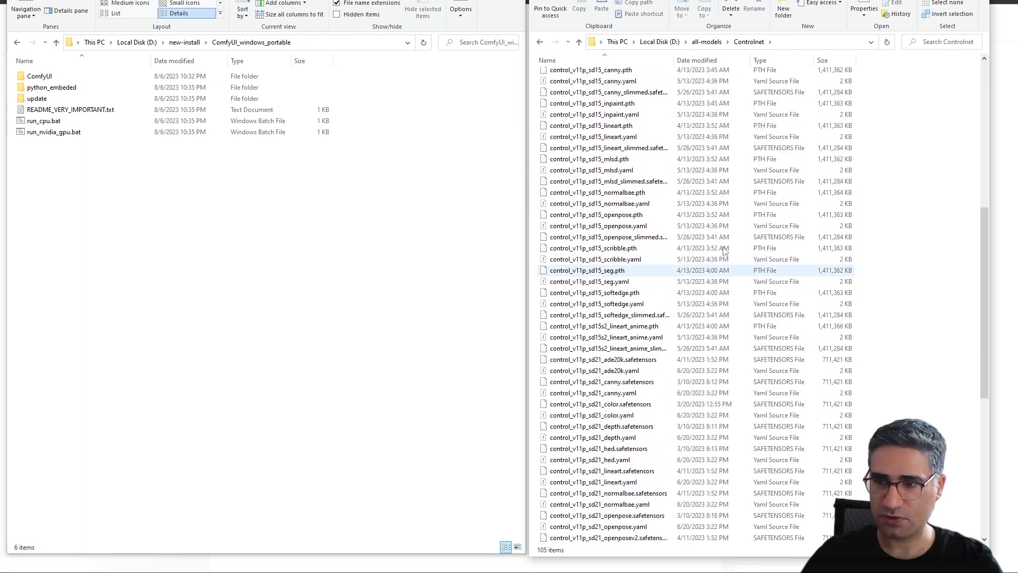
click(709, 41)
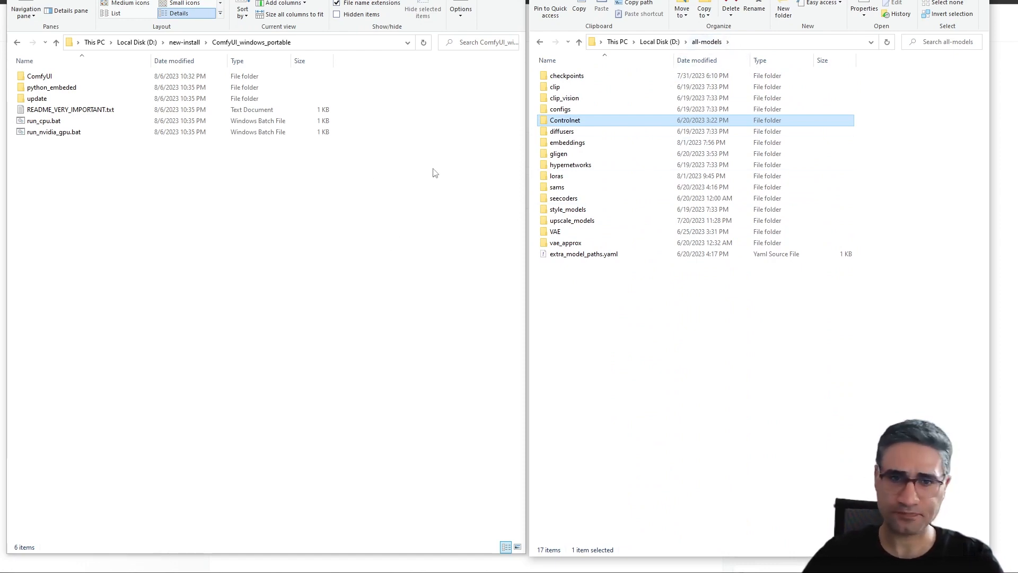
- Open extra_model_paths.yaml.example from the portable install's ComfyUI folder in Notepad
click(47, 77)
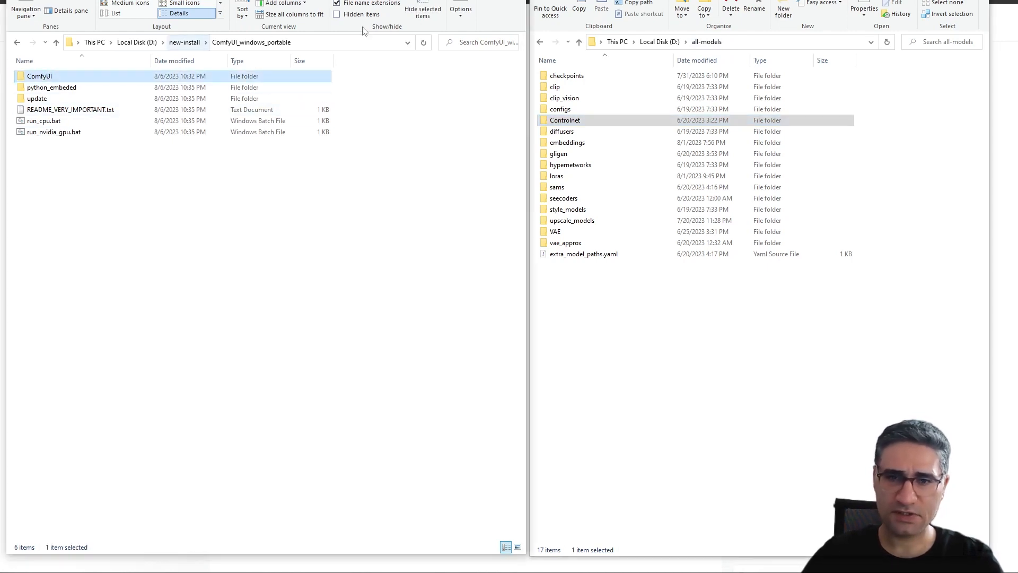
double_click(39, 78)
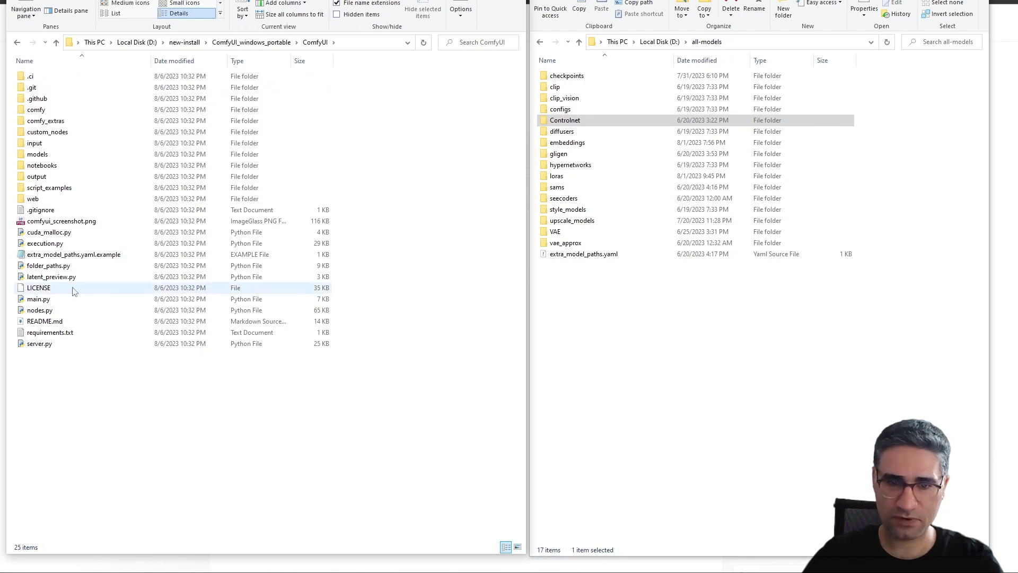
click(37, 257)
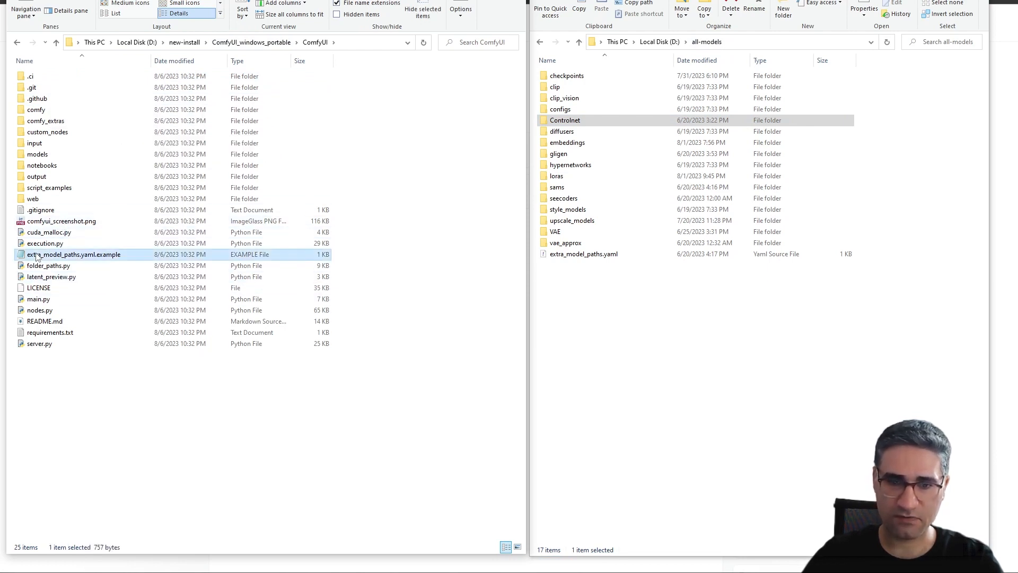
right_click(101, 257)
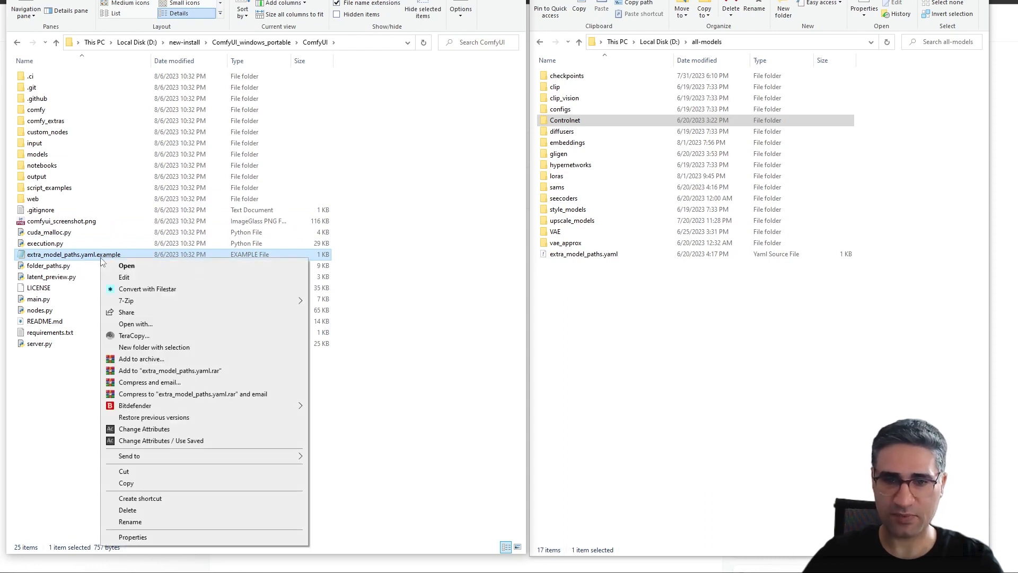
click(139, 266)
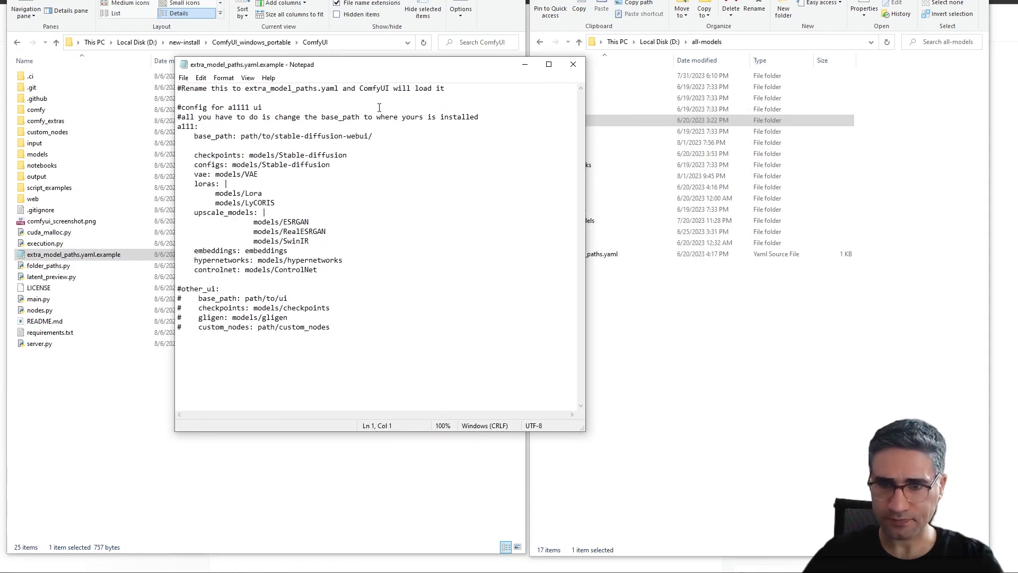
- Move the Notepad window aside and highlight the base_path value path/to/stable-diffusion-webui/ in the a111 section
drag(369, 71, 429, 69)
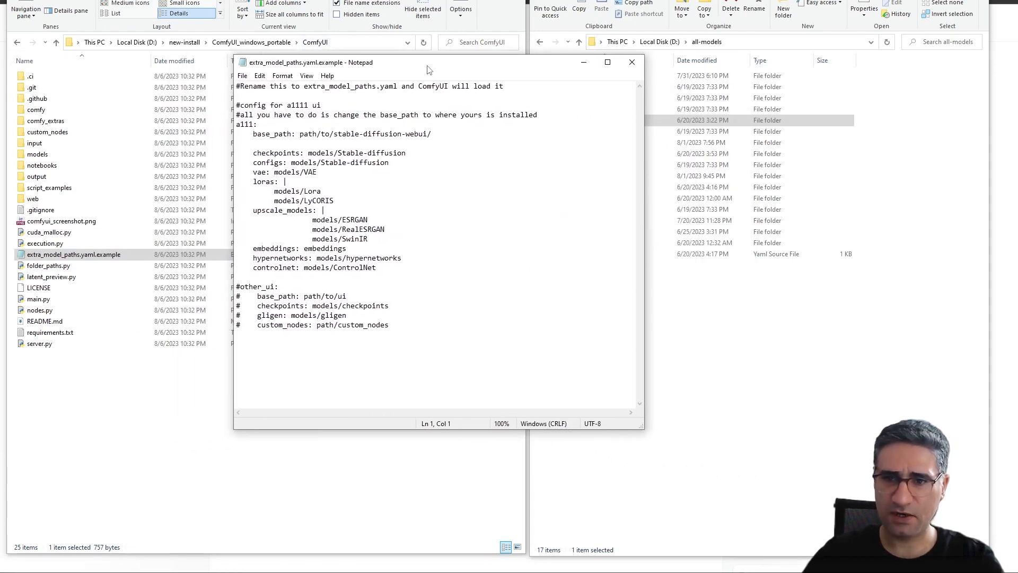
drag(250, 137, 296, 135)
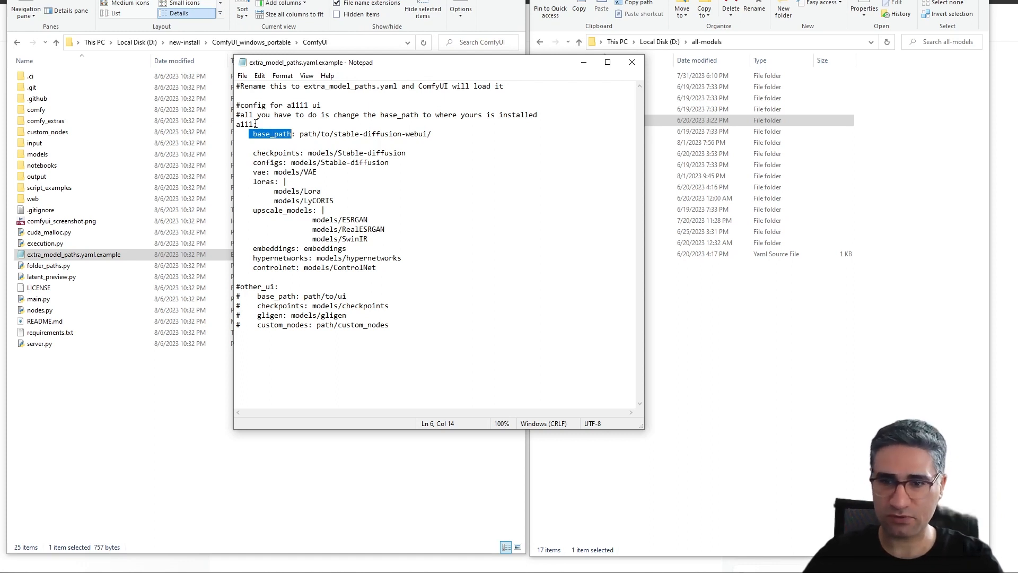
drag(249, 134, 440, 133)
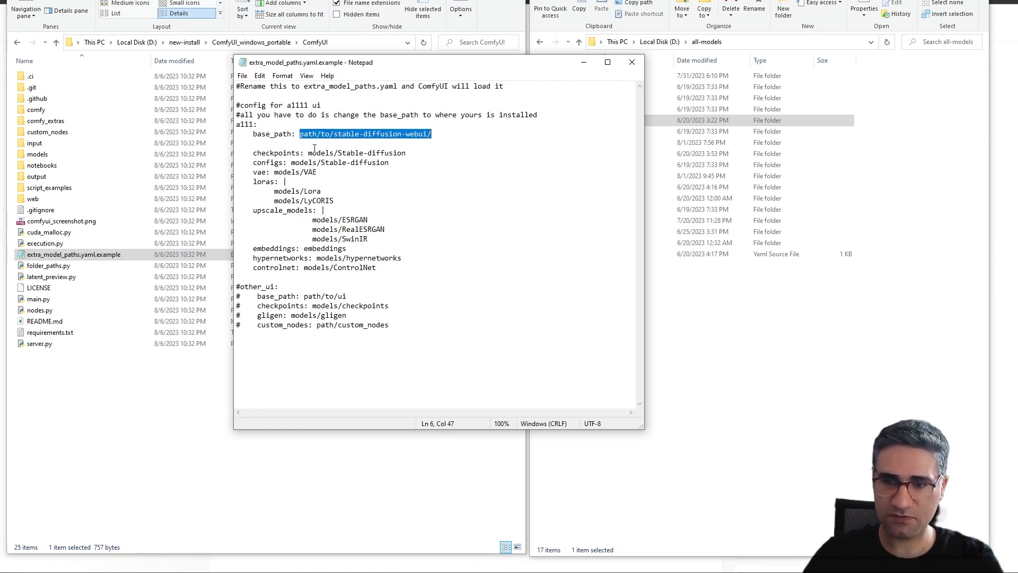
- Replace the whole config with one whose a111 base_path is D:\all-models and whose entries match its subfolders, from checkpoints to gligen
drag(307, 153, 406, 166)
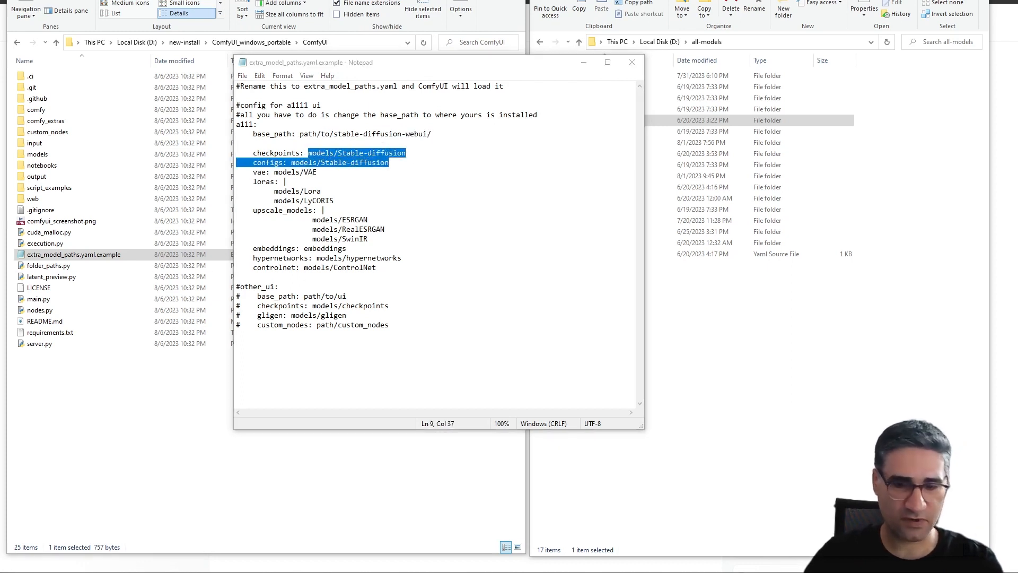
click(425, 292)
key(ctrl+a)
text(#Rename this to extra_model_paths.yaml and ComfyUI will load it  #config for a1111 ui #all you have to do is change the base_path to where yours is installed a111:     base_path: D:\all-models      checkpoints: checkpoints     configs: checkpoints     vae: VAE     loras: loras     upscale_models: upscale_models     embeddings: embeddings     hypernetworks: hypernetworks     controlnet: Controlnet     clip_vision: clip_vision     style_models: style_models     seecoders: seecoders     vae_approx: vae_approx     sams: sams     gligen: gligen #other_ui: #    base_path: path/to/ui #    checkpoints: models/checkpoints  #    custom_nodes: path/custom_nodes)
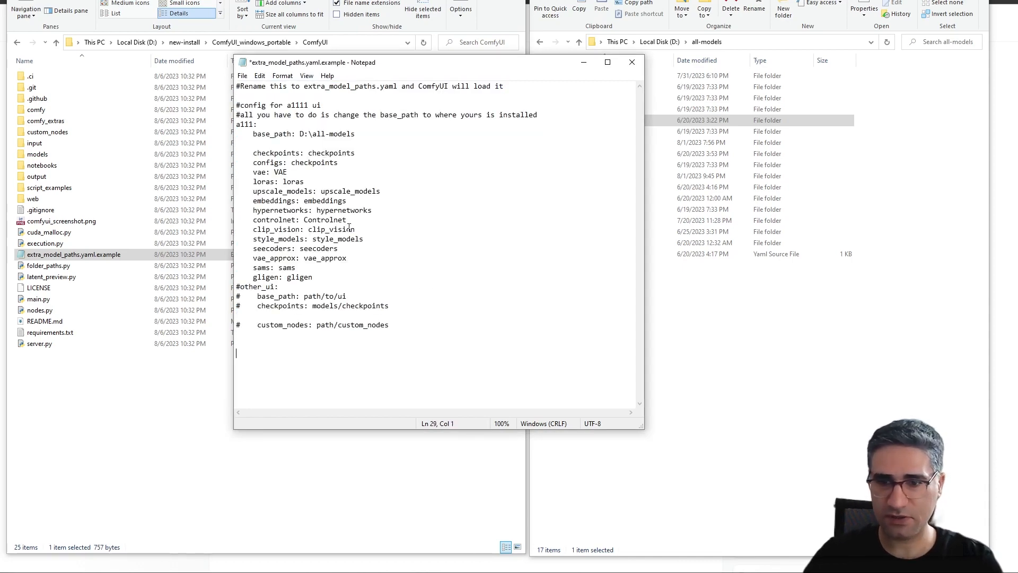
- Compare the base_path and folder entries with the subfolders of D:\all-models, and save and close the config file
drag(254, 136, 314, 134)
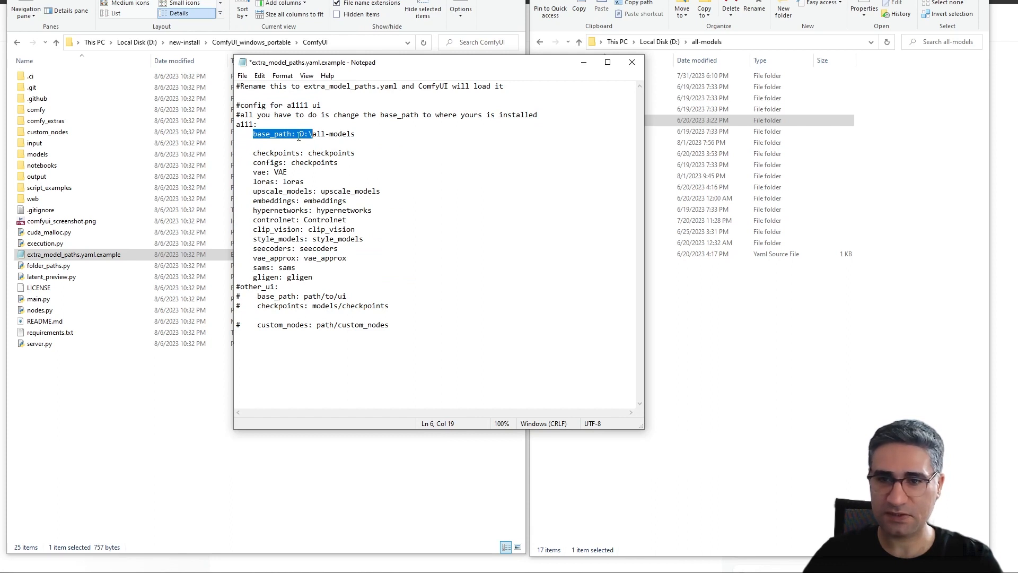
click(300, 134)
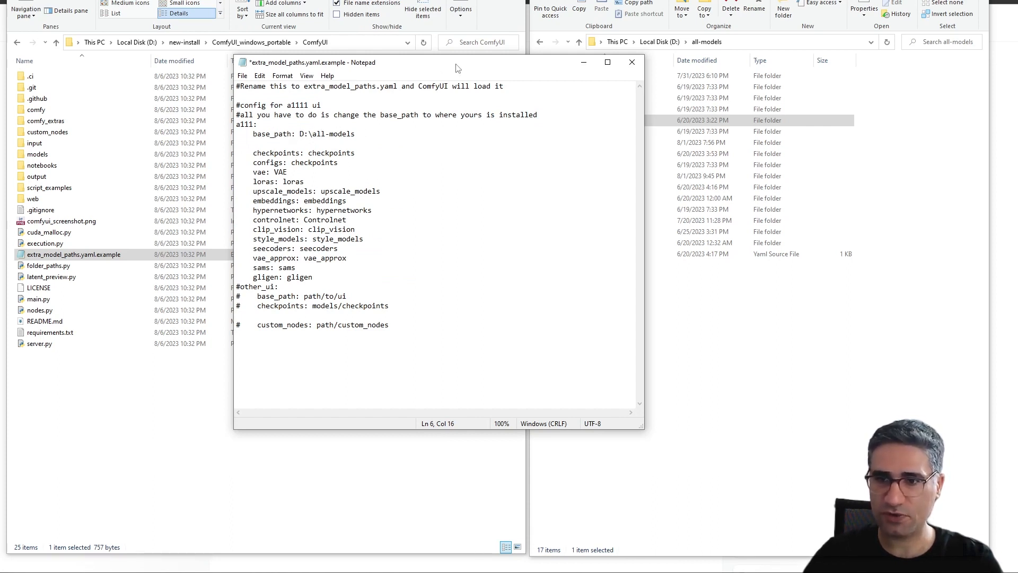
drag(456, 68, 304, 48)
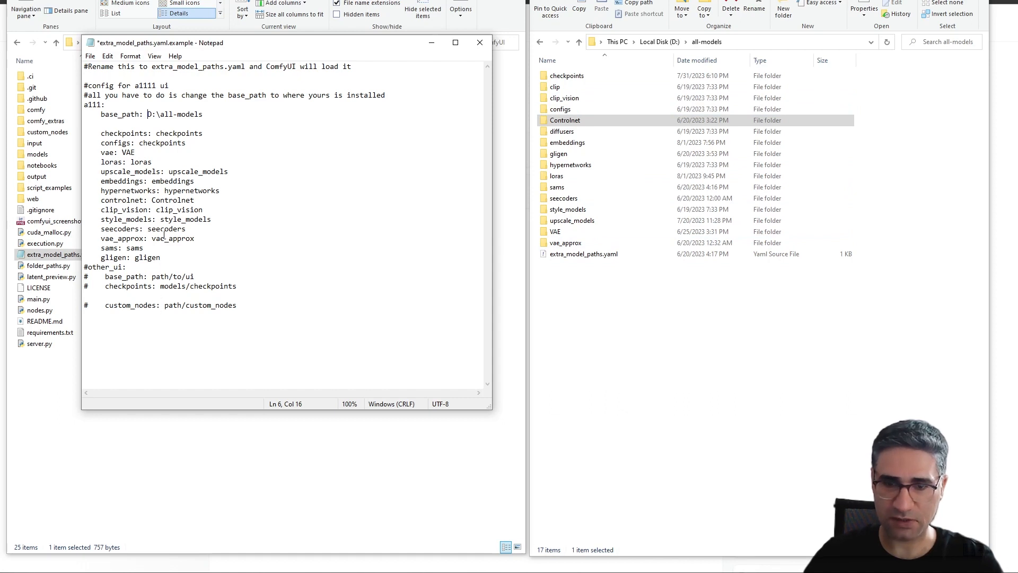
click(175, 255)
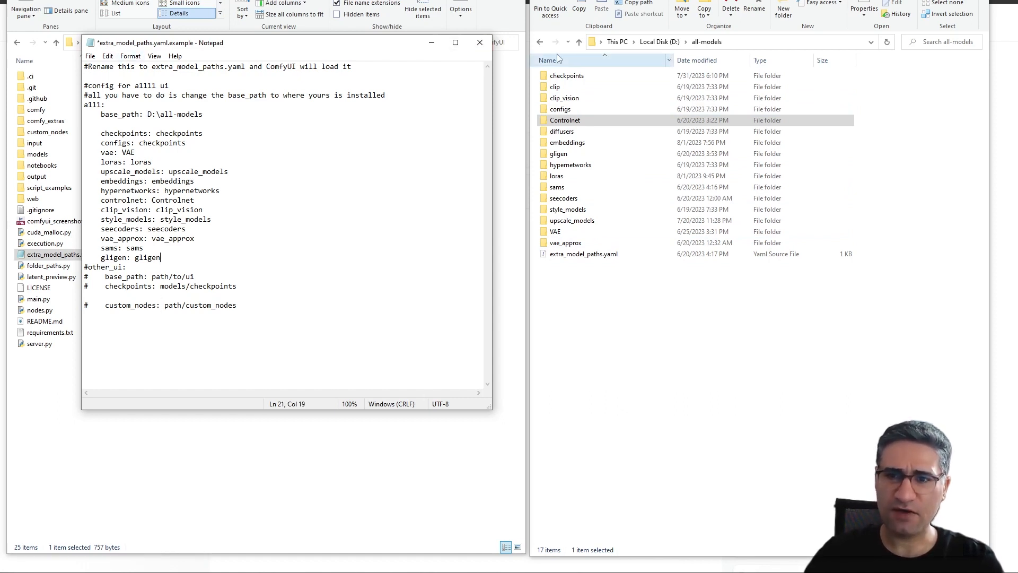
drag(245, 49, 279, 82)
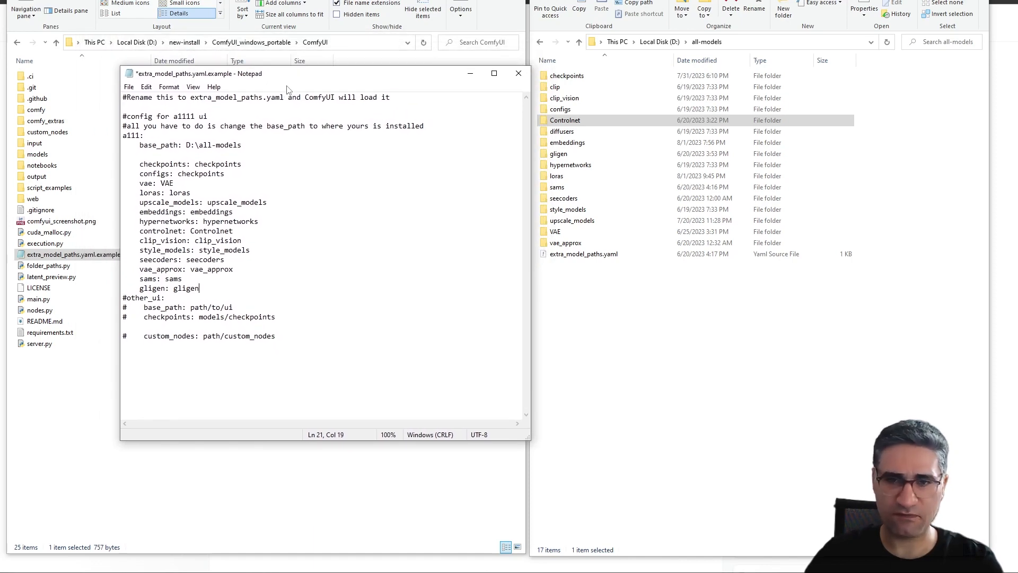
key(ctrl+s)
click(518, 73)
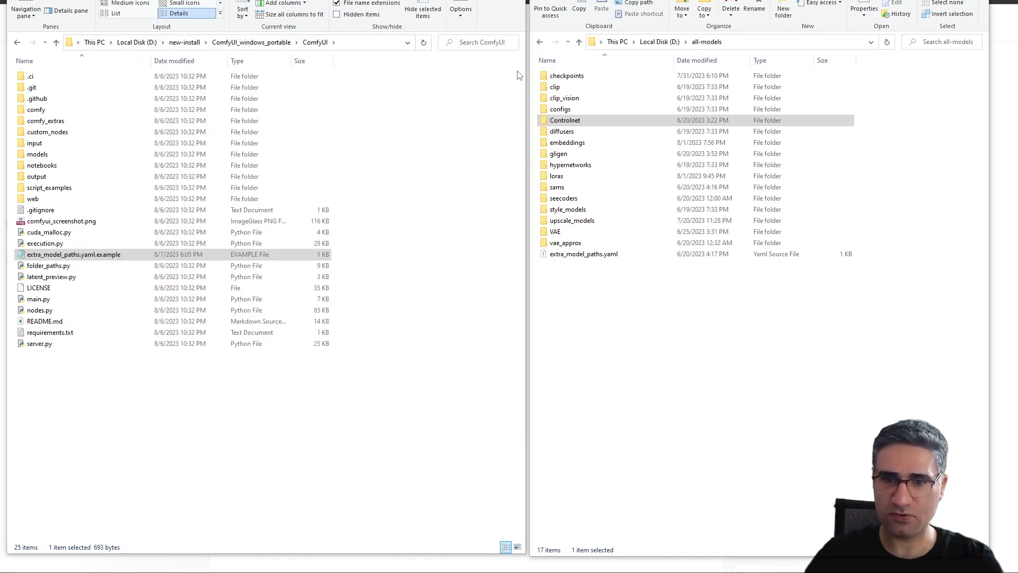
- Rename extra_model_paths.yaml.example to extra_model_paths.yaml, accepting the change of file extension
click(121, 255)
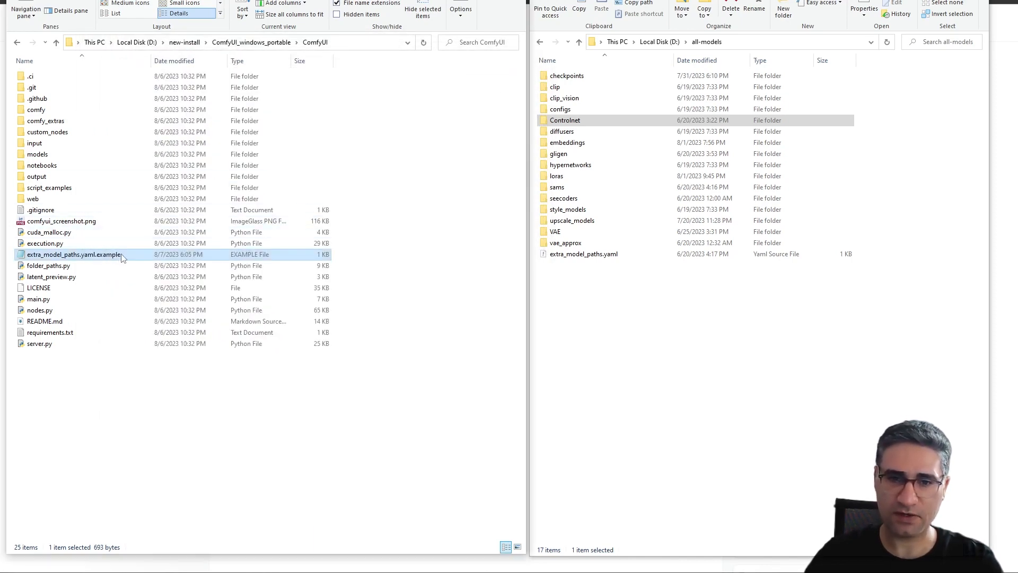
drag(124, 255, 100, 273)
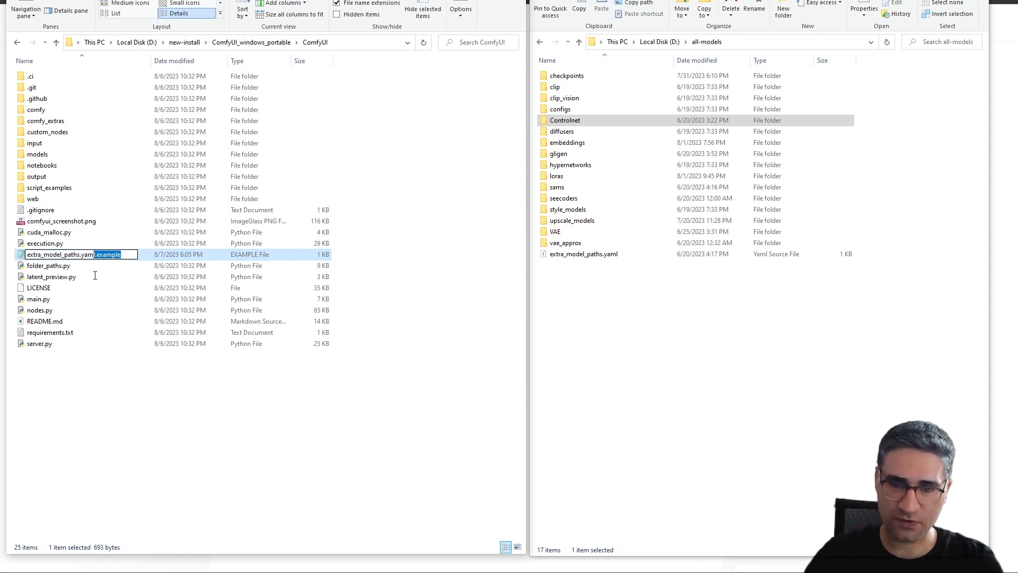
key(BackSpace)
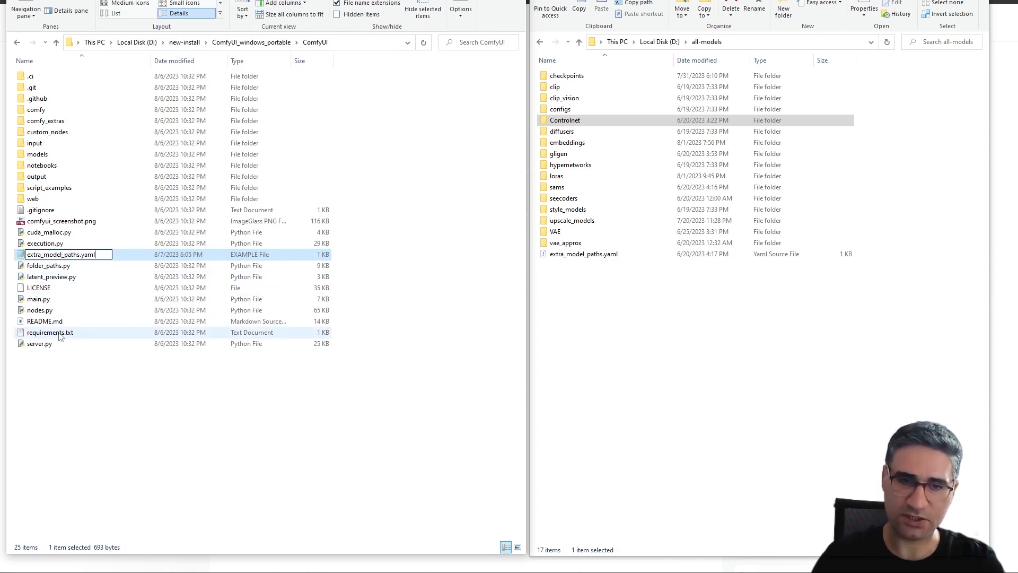
key(Return)
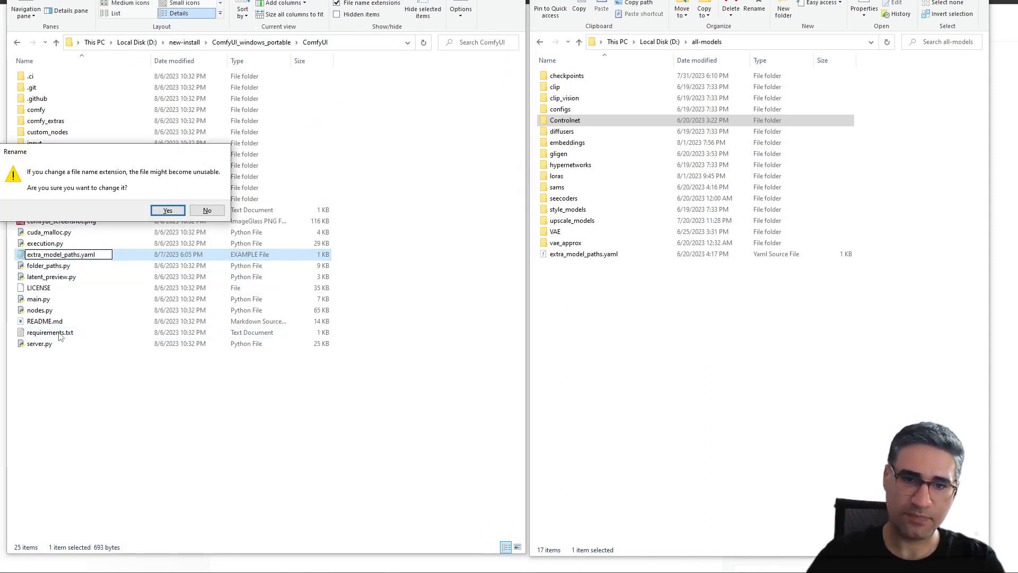
click(167, 211)
click(46, 257)
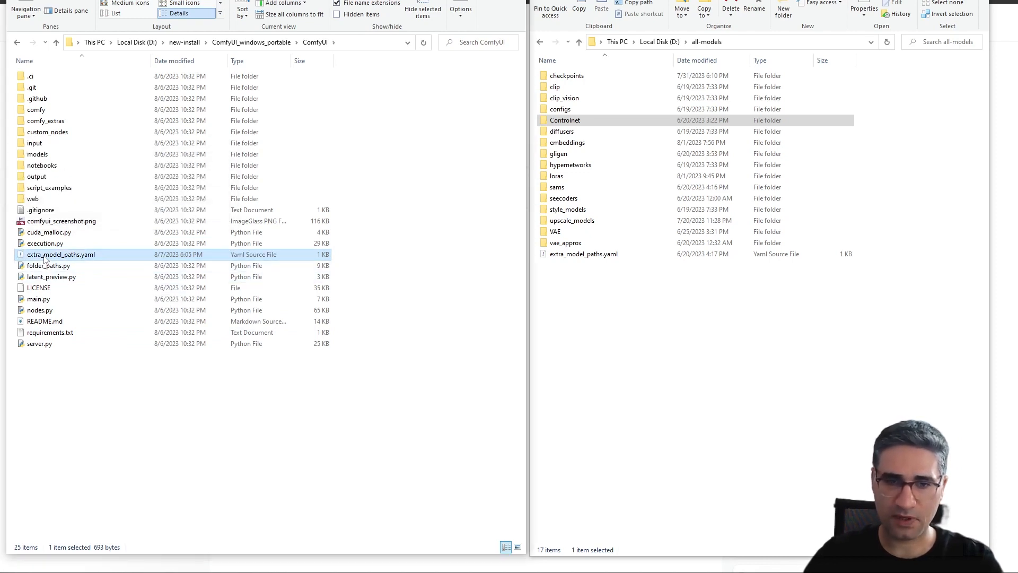
click(35, 263)
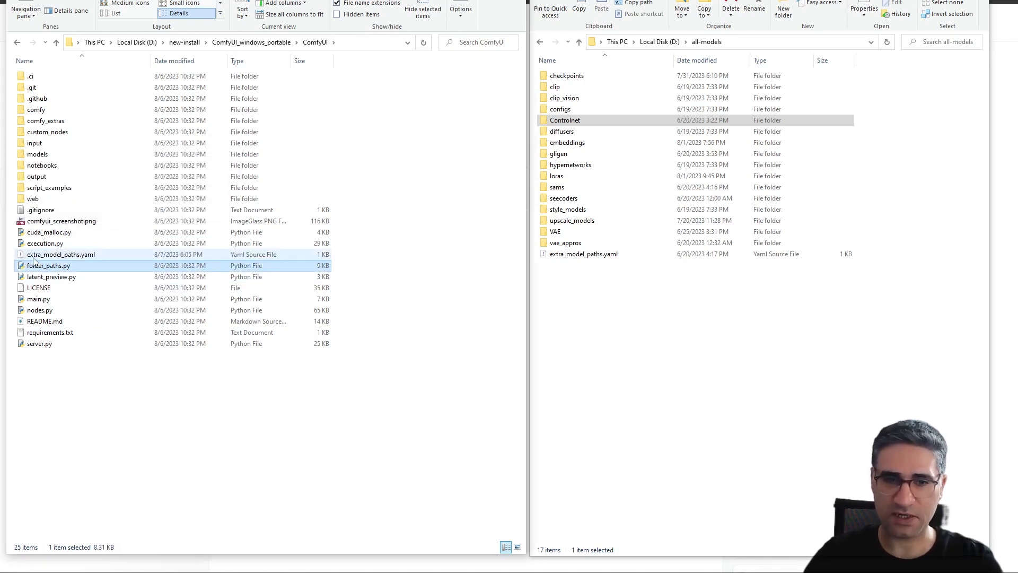
click(39, 255)
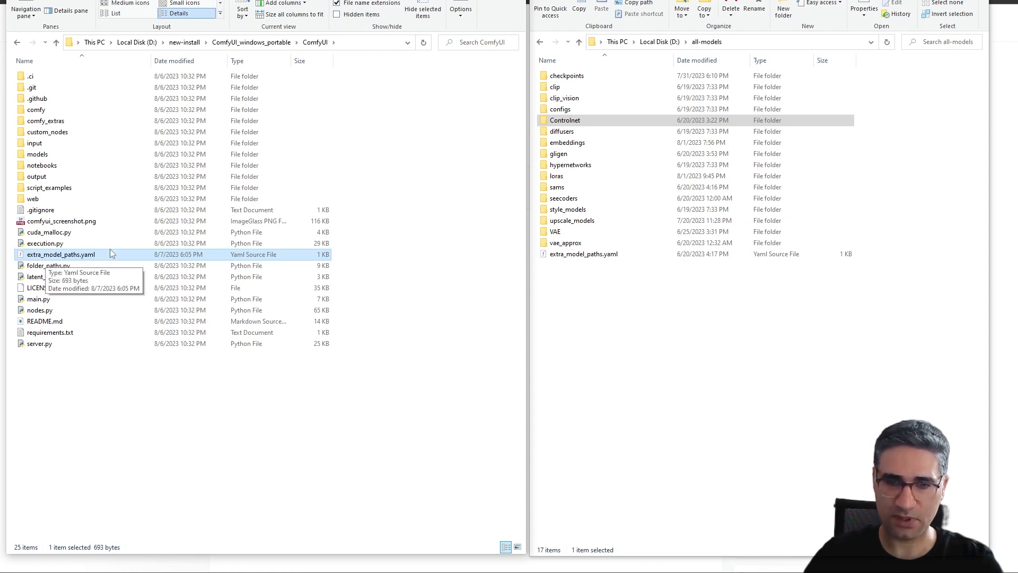
right_click(89, 257)
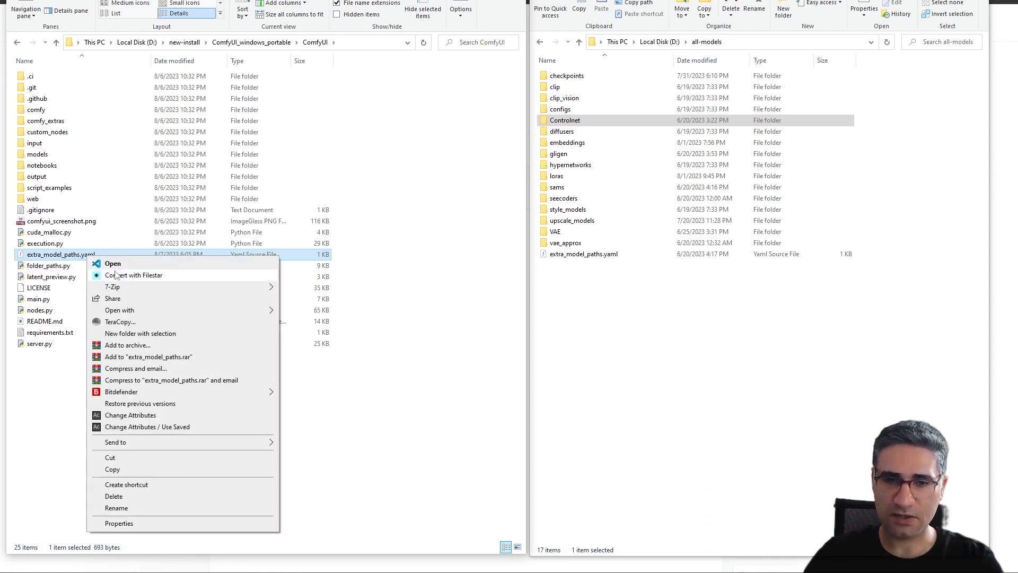
click(51, 265)
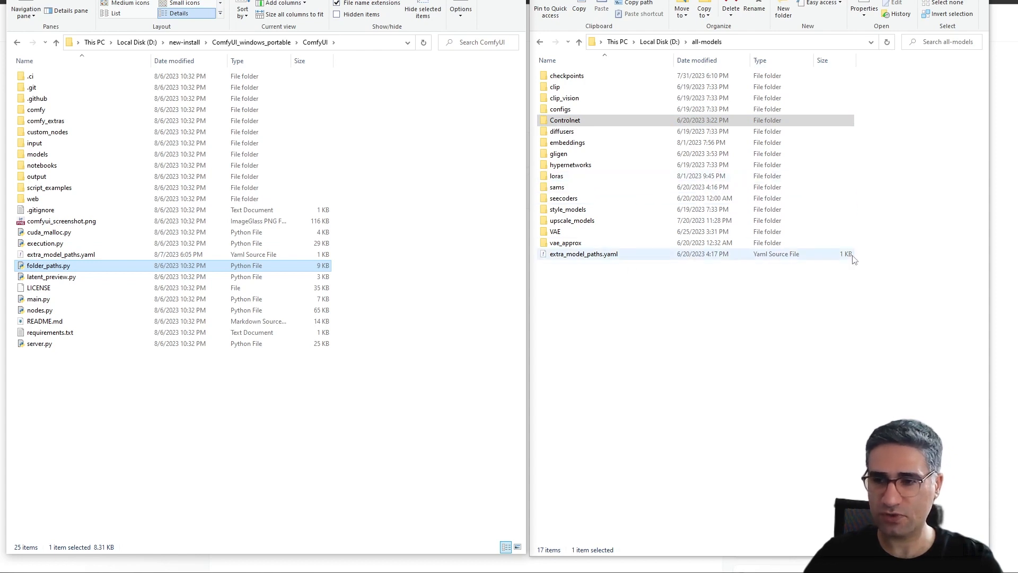
drag(836, 325, 604, 78)
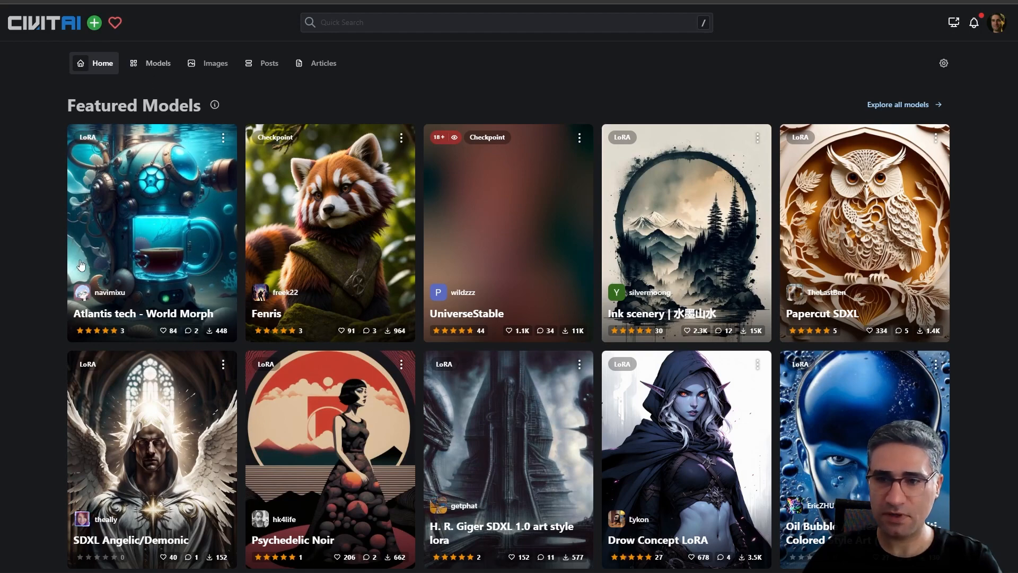
- Show the Civitai models of all categories, sorted by Most Liked
scroll(97, 152, down, 1)
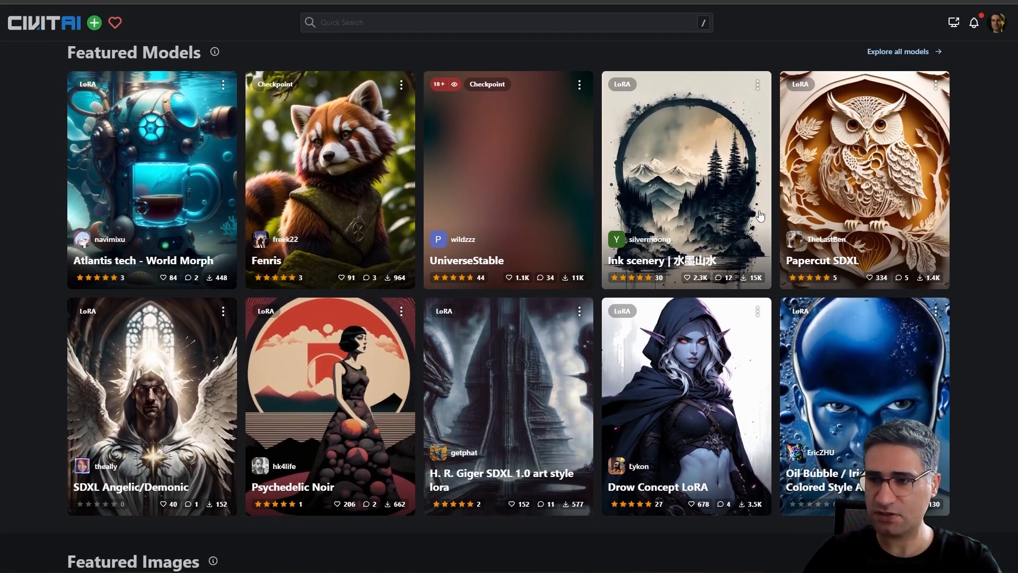
scroll(103, 90, up, 1)
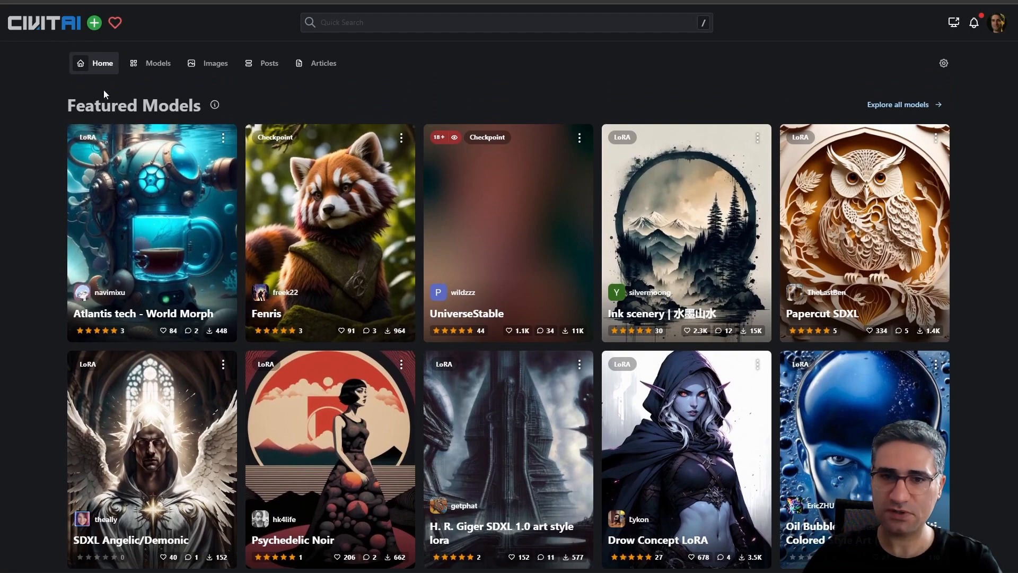
click(150, 68)
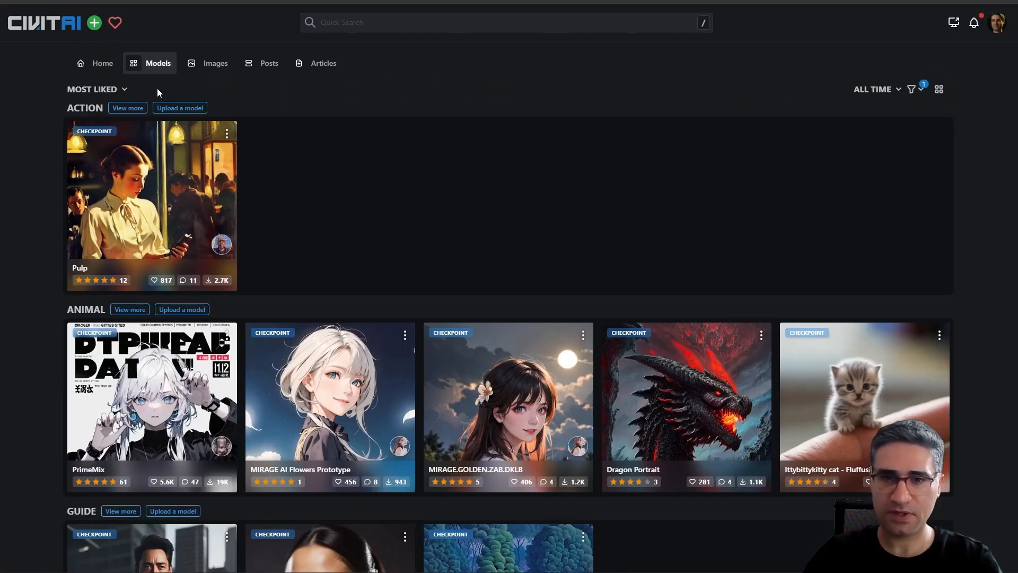
click(128, 109)
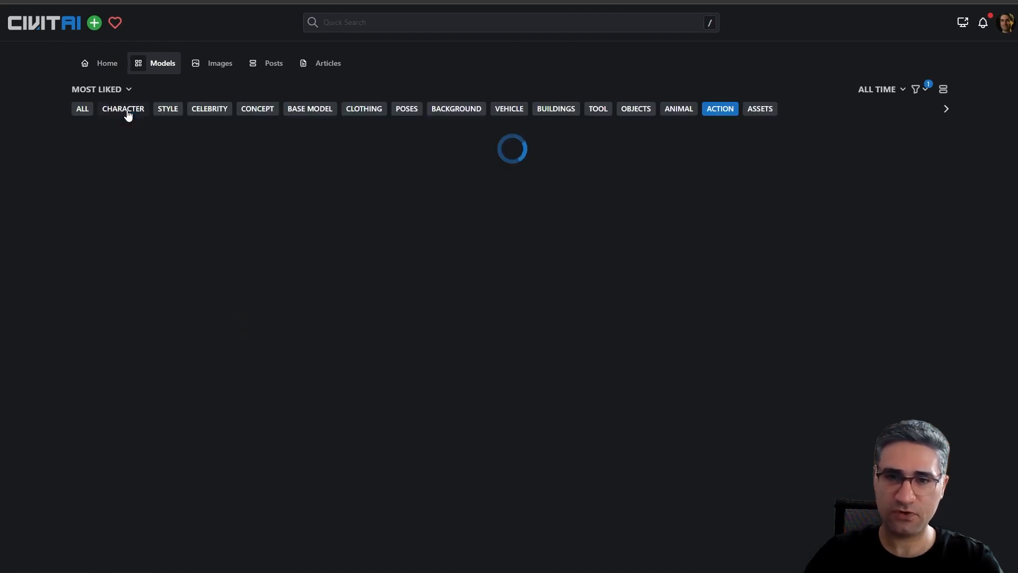
click(81, 112)
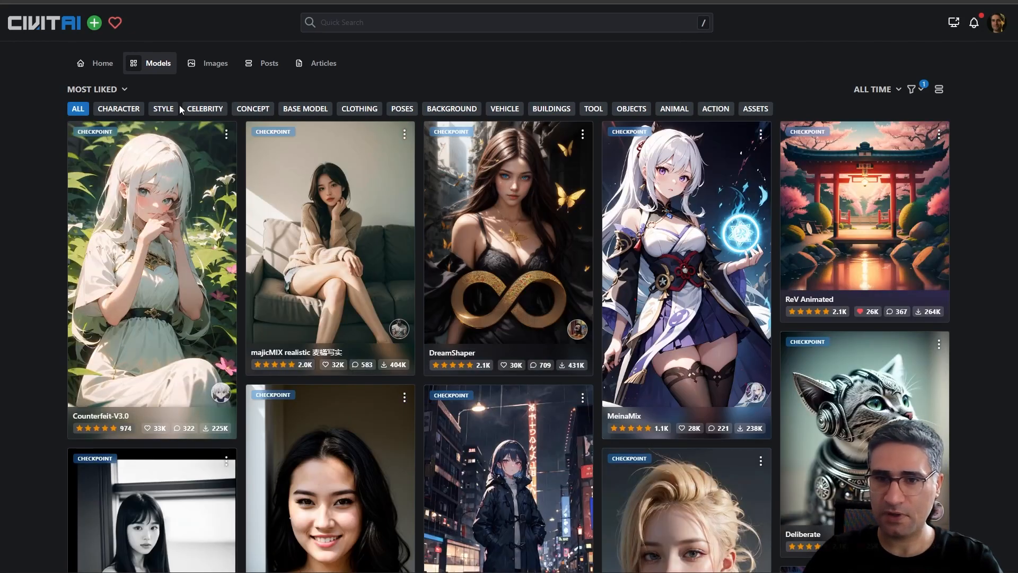
click(122, 90)
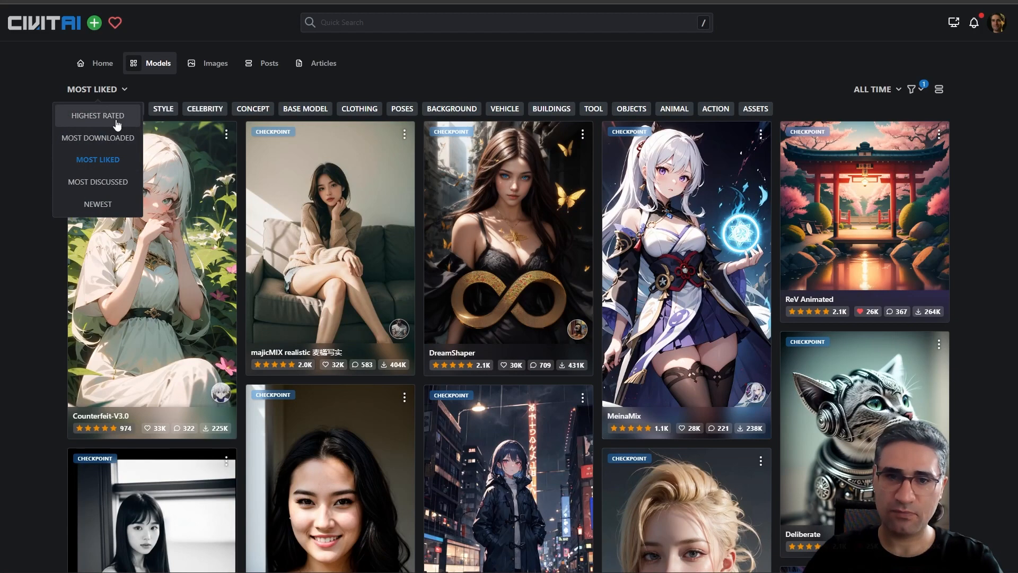
click(104, 166)
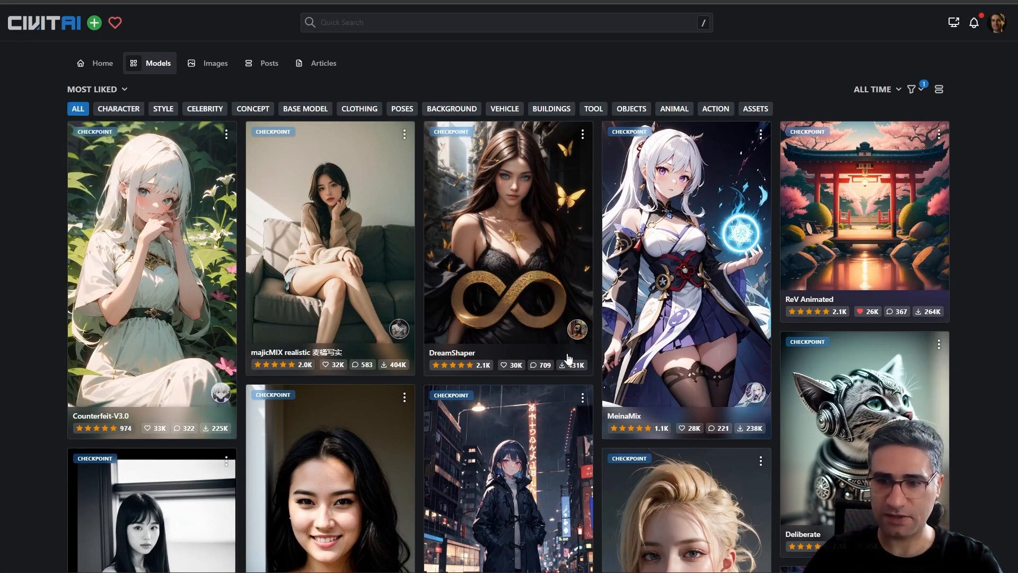
- Browse the most-liked checkpoint models and view the Realistic Vision V5.1 page, returning to the model list
scroll(365, 286, down, 4)
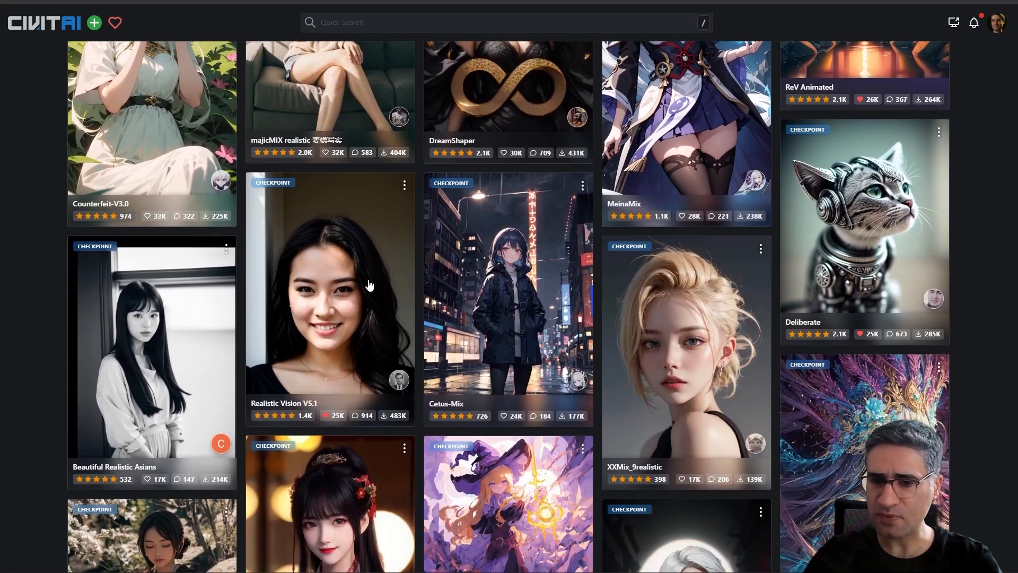
scroll(198, 392, up, 4)
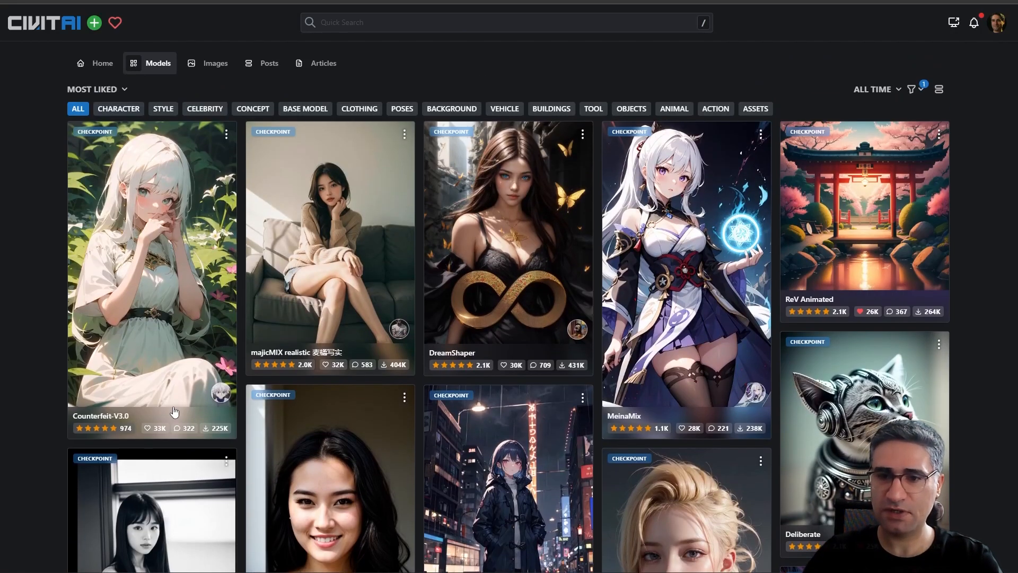
scroll(461, 208, down, 1)
scroll(461, 209, down, 4)
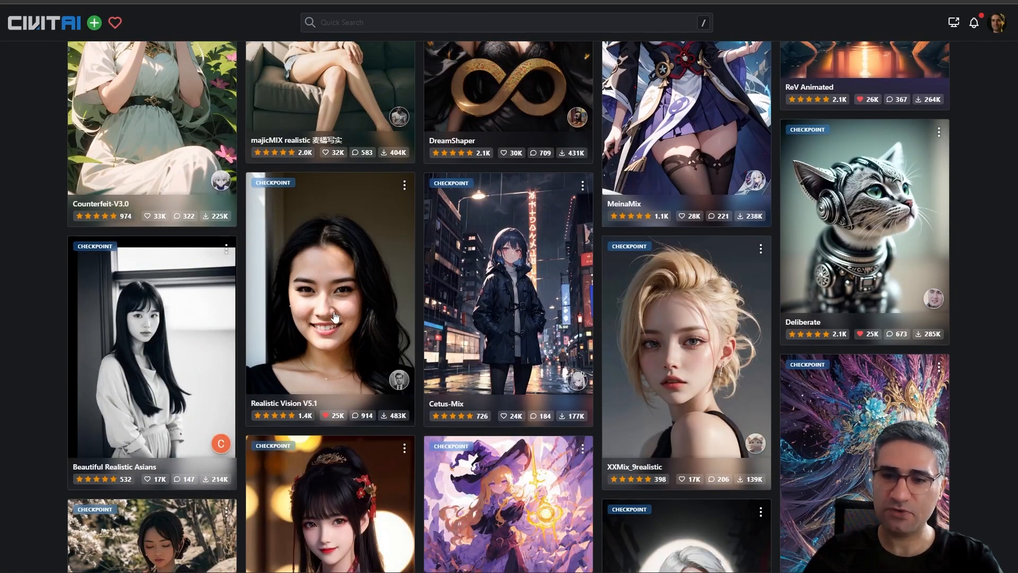
scroll(335, 315, up, 4)
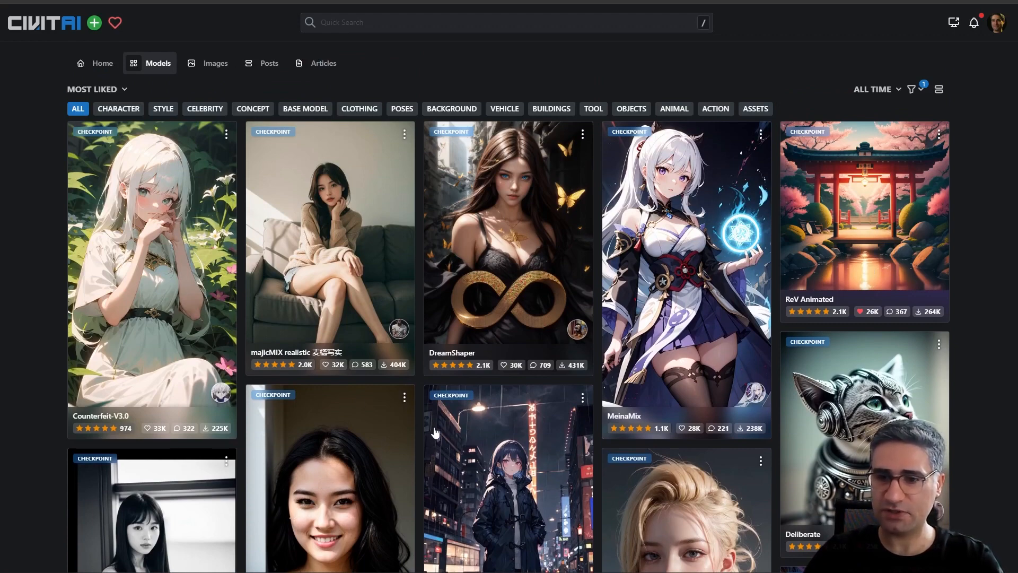
scroll(894, 207, down, 2)
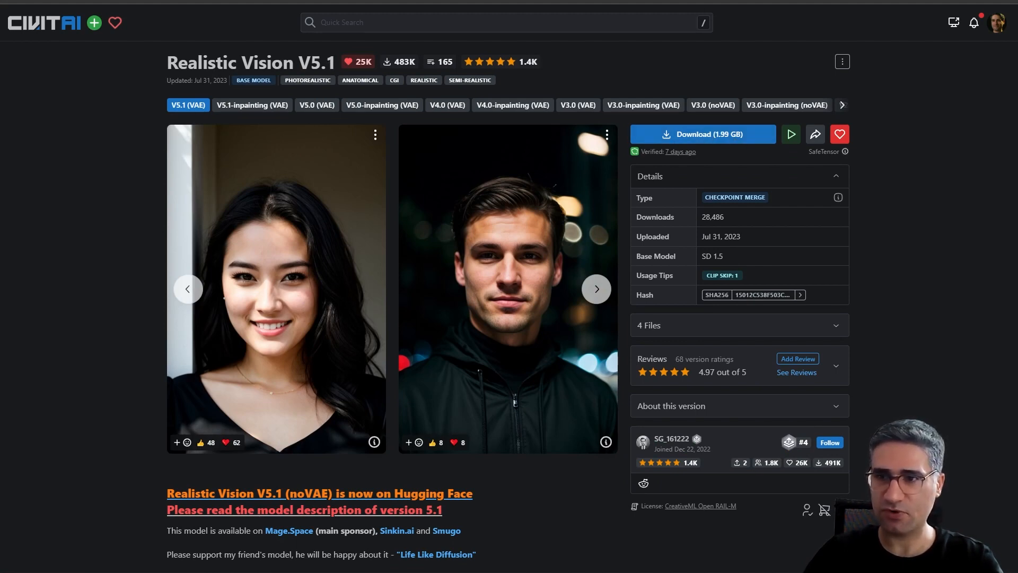
key(alt+Left)
scroll(225, 175, up, 2)
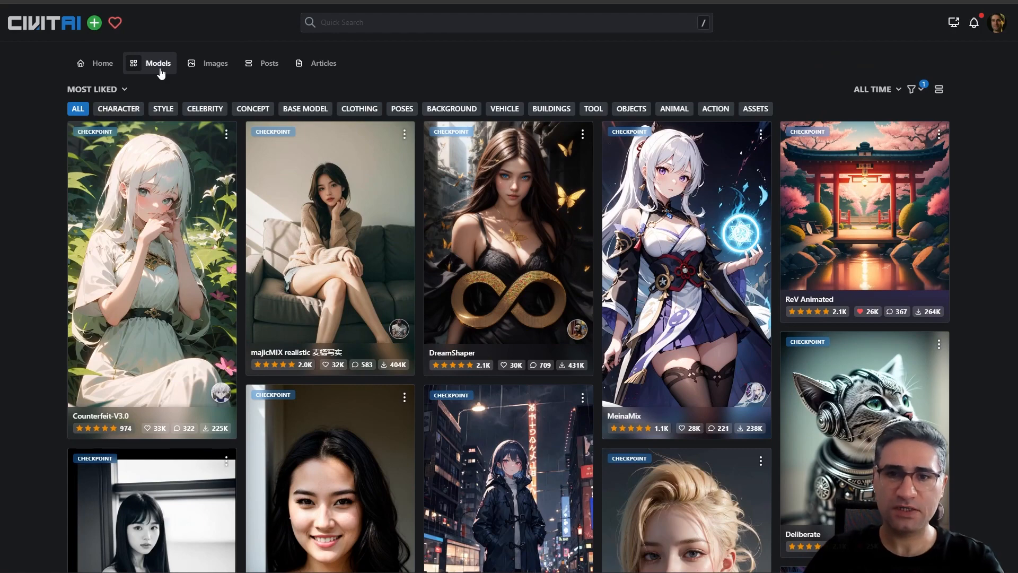
- Filter the model list by the VAE model type instead of Checkpoint
click(921, 91)
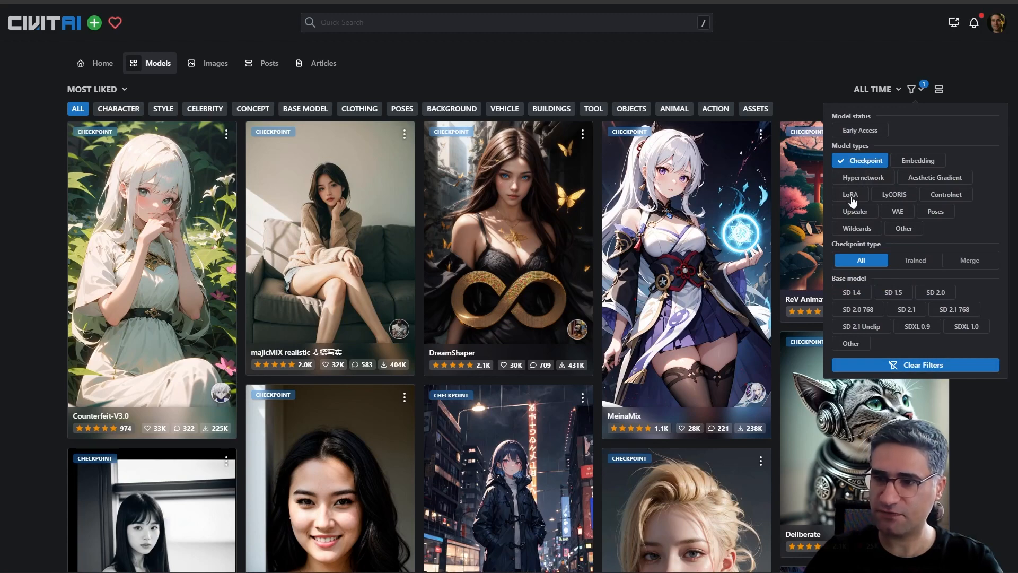
click(893, 215)
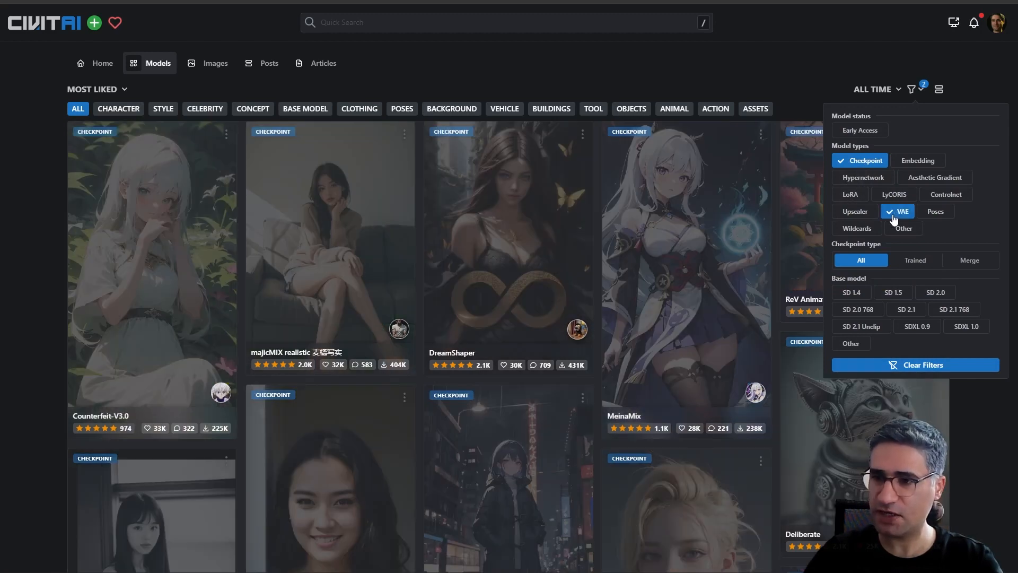
click(867, 161)
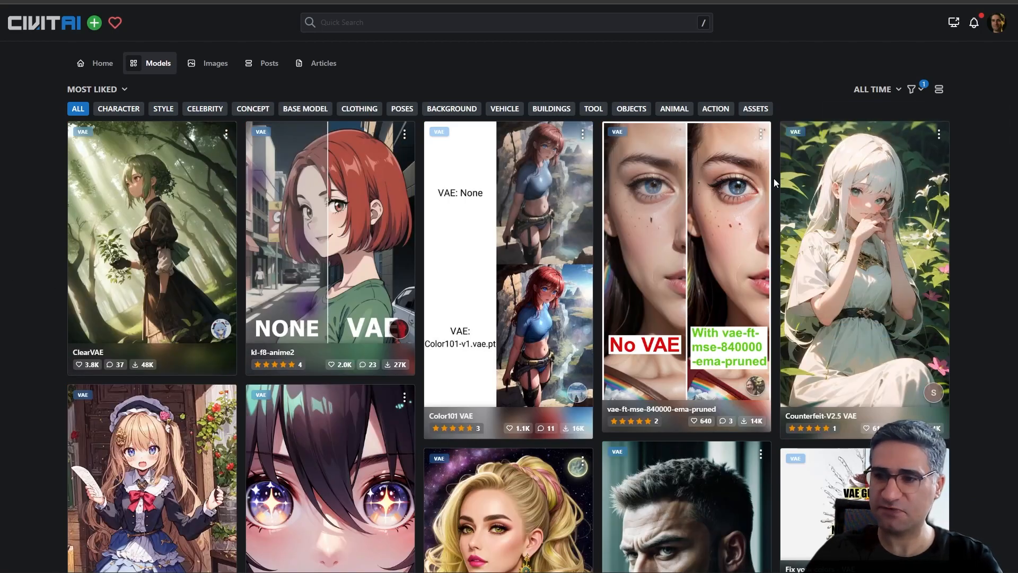
mouse_move(922, 89)
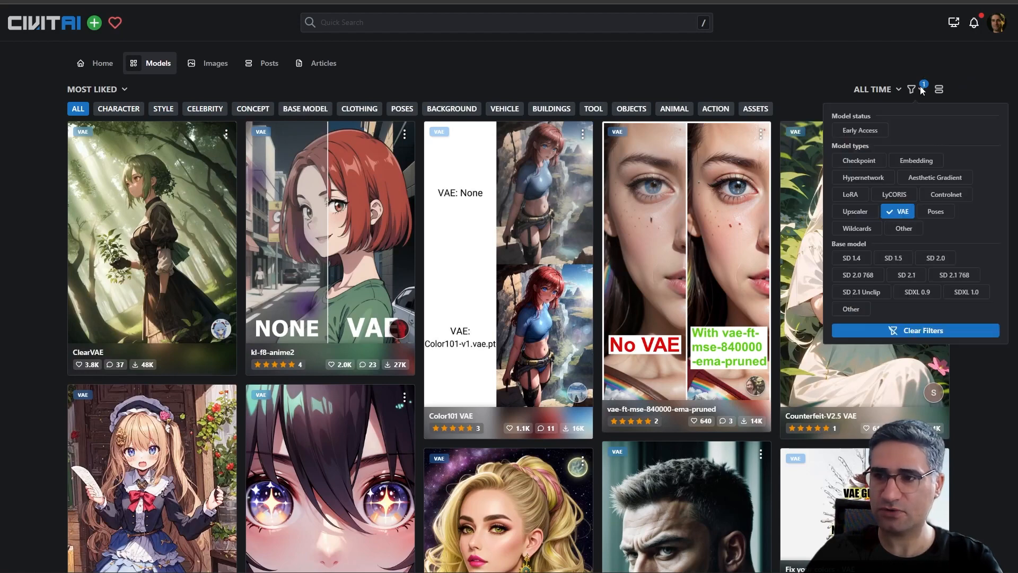
- Filter the model list by the LoRA model type instead of VAE
click(848, 194)
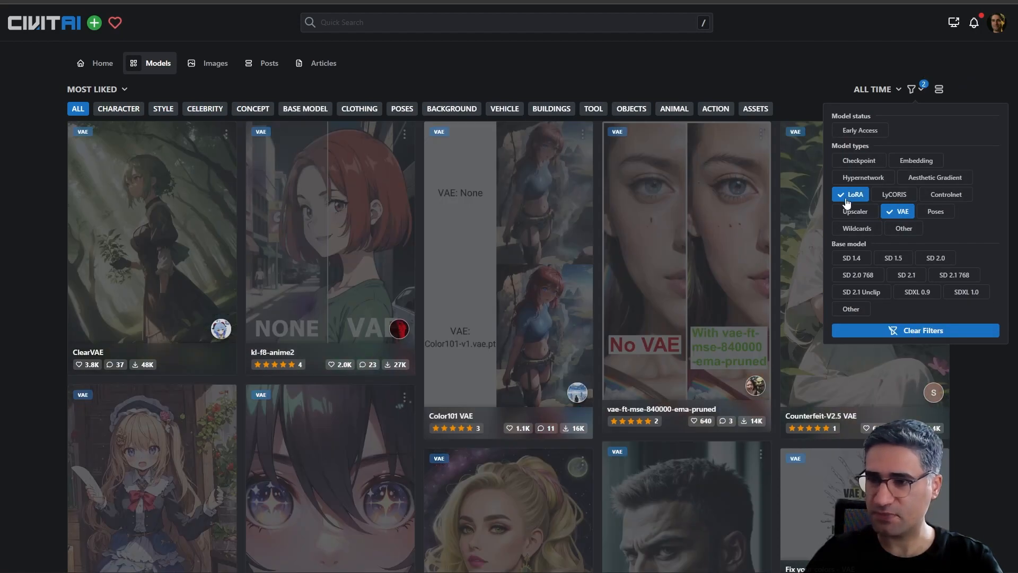
click(901, 211)
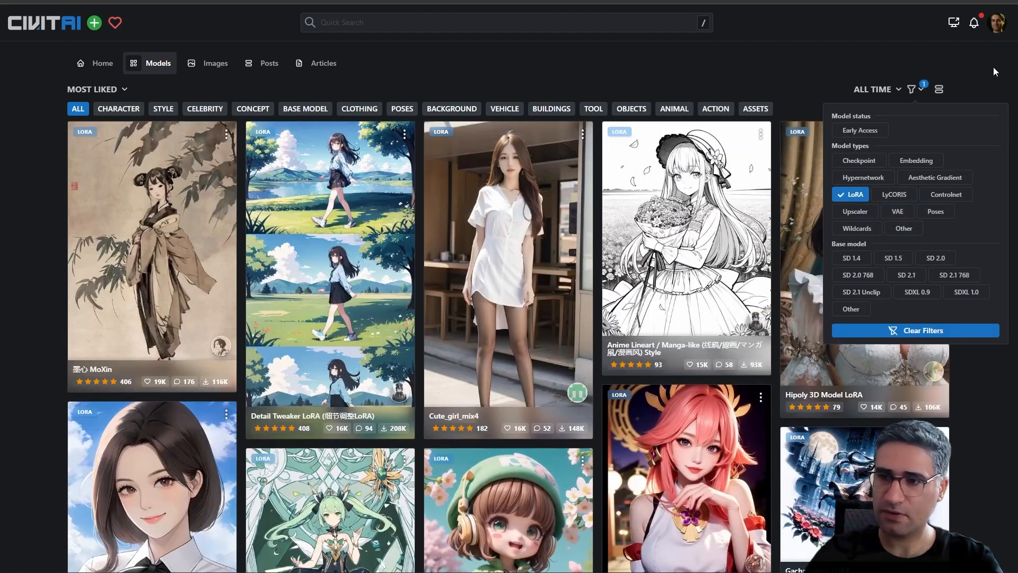
click(994, 68)
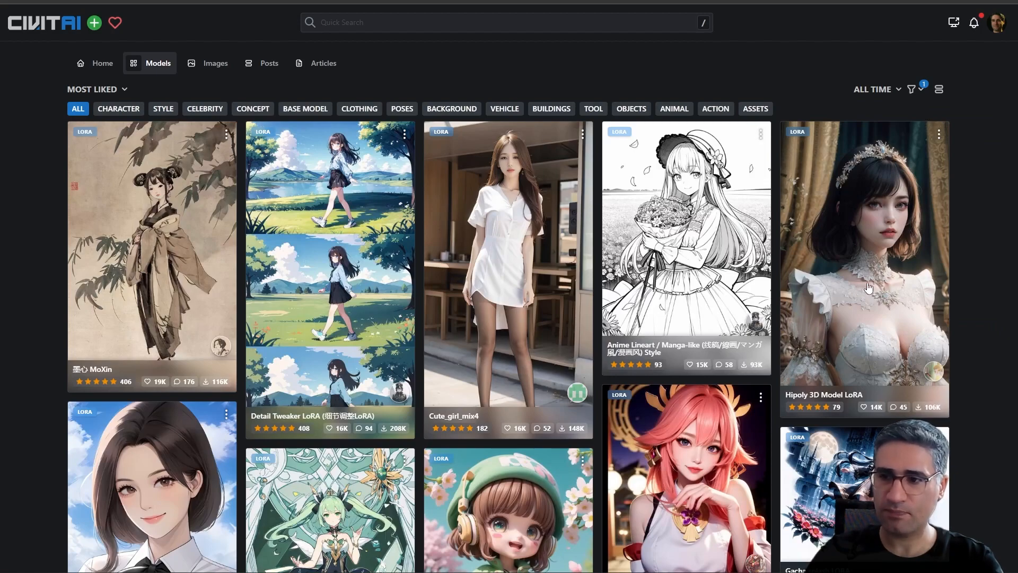
- Browse the most-liked LoRA models and return to the start of the list
scroll(689, 265, down, 6)
scroll(482, 222, up, 6)
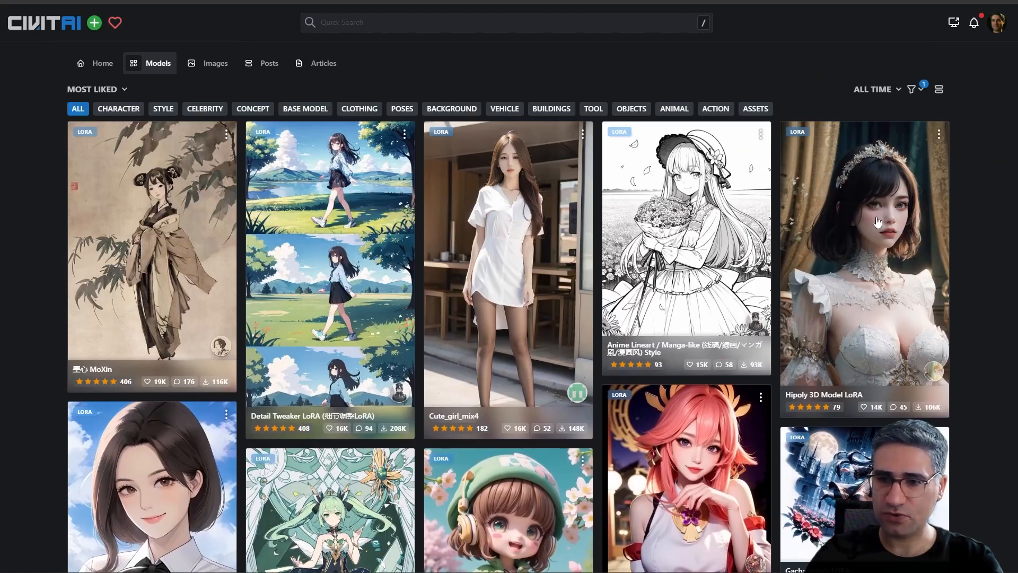
scroll(757, 274, down, 1)
scroll(757, 274, down, 15)
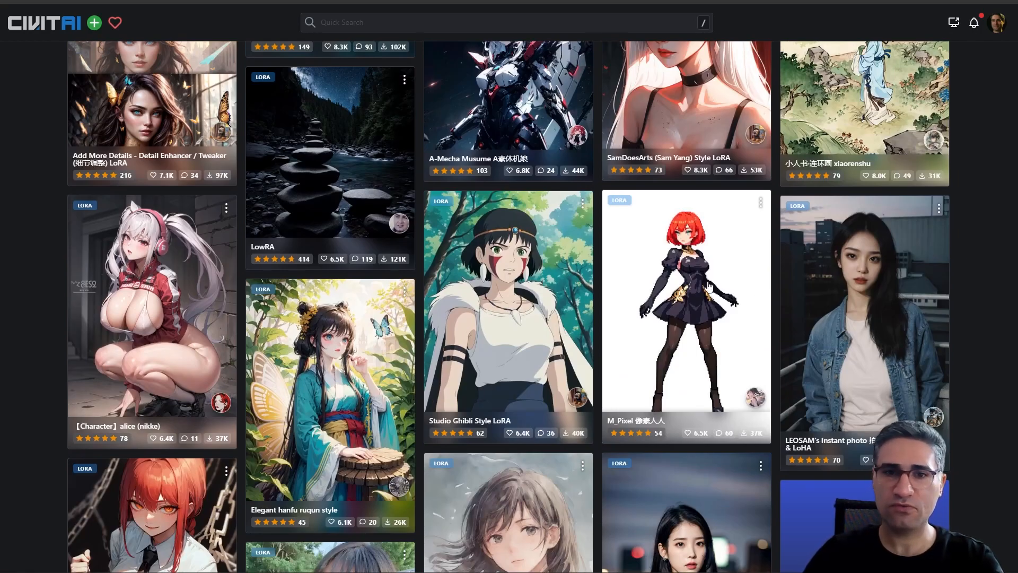
scroll(557, 295, up, 8)
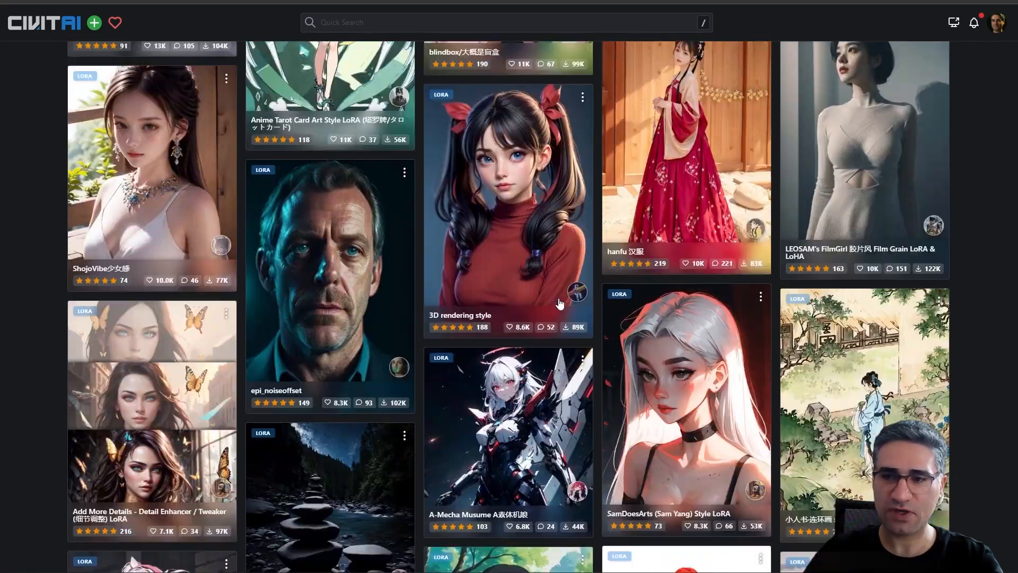
scroll(564, 303, up, 7)
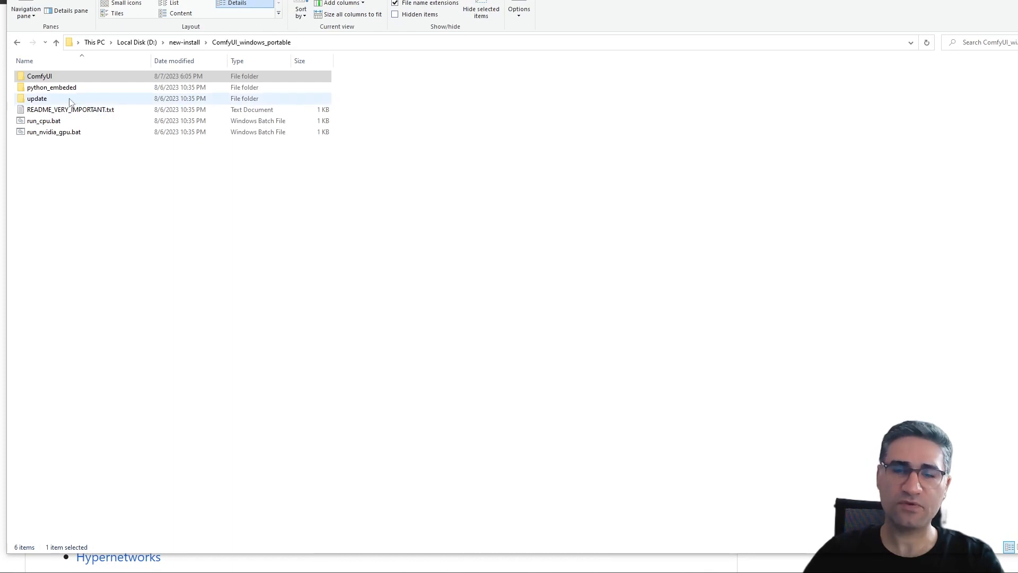
- Start ComfyUI with run_nvidia_gpu.bat and load the default workflow, dismissing the notice about missing node types
double_click(79, 133)
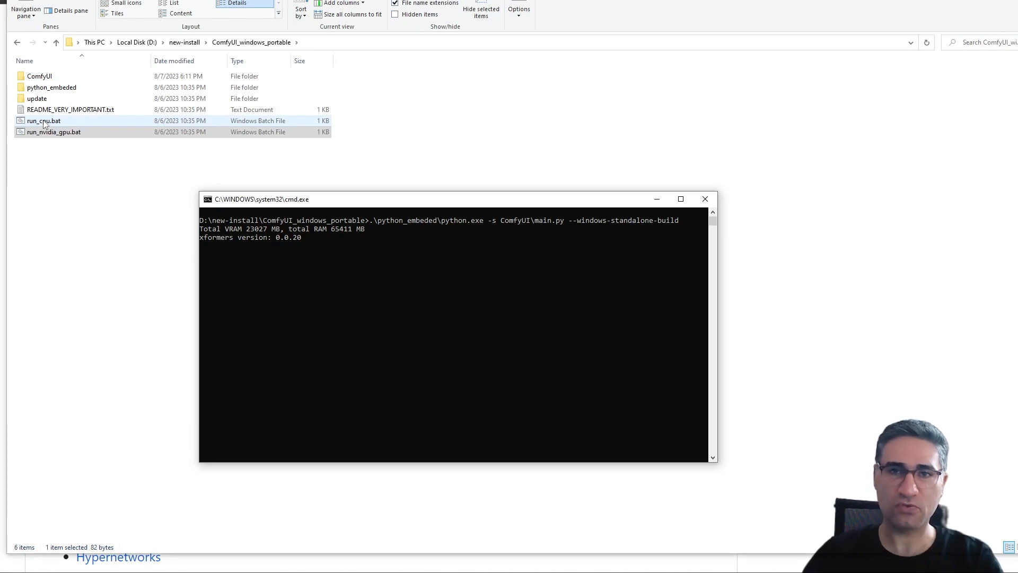
click(88, 129)
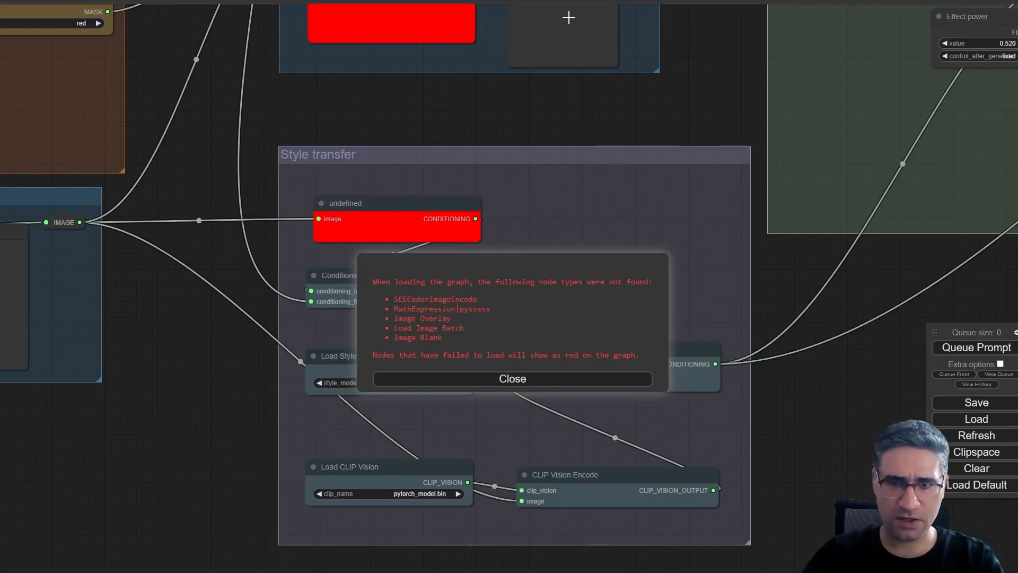
click(982, 490)
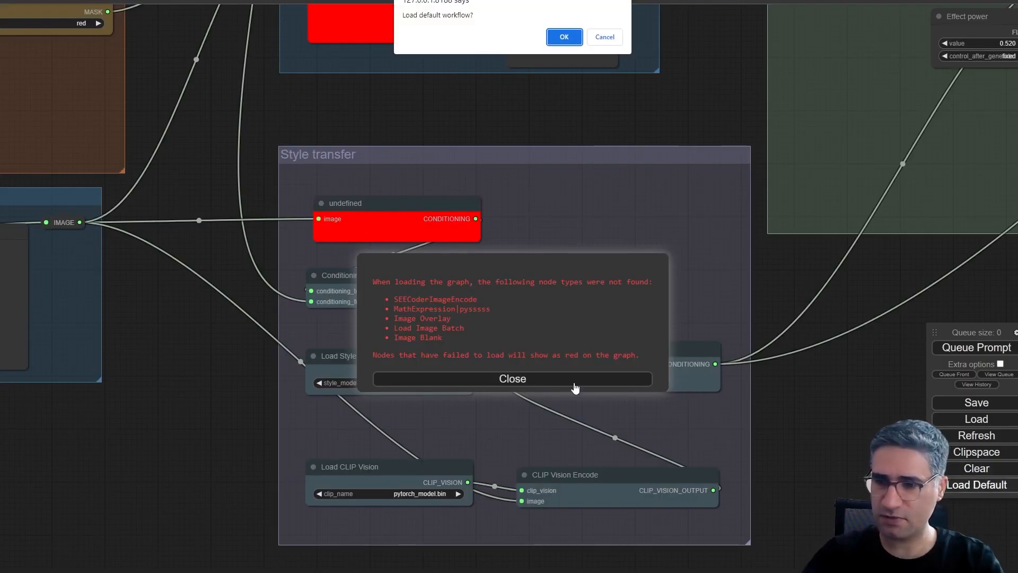
click(564, 36)
click(507, 377)
drag(355, 411, 367, 389)
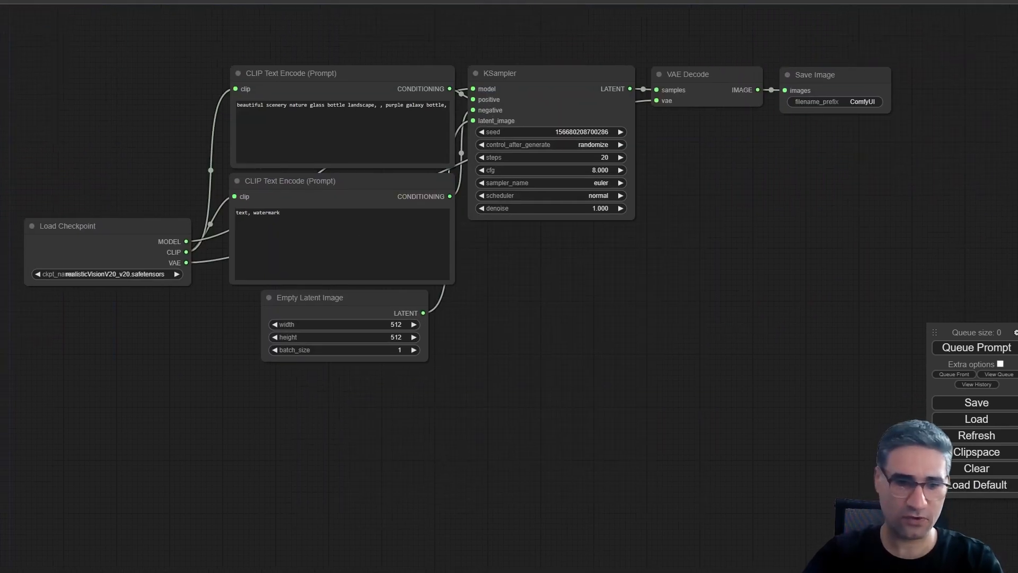
- Examine the extra search paths and the GUI address in the ComfyUI console window, and close the console
key(alt+Tab)
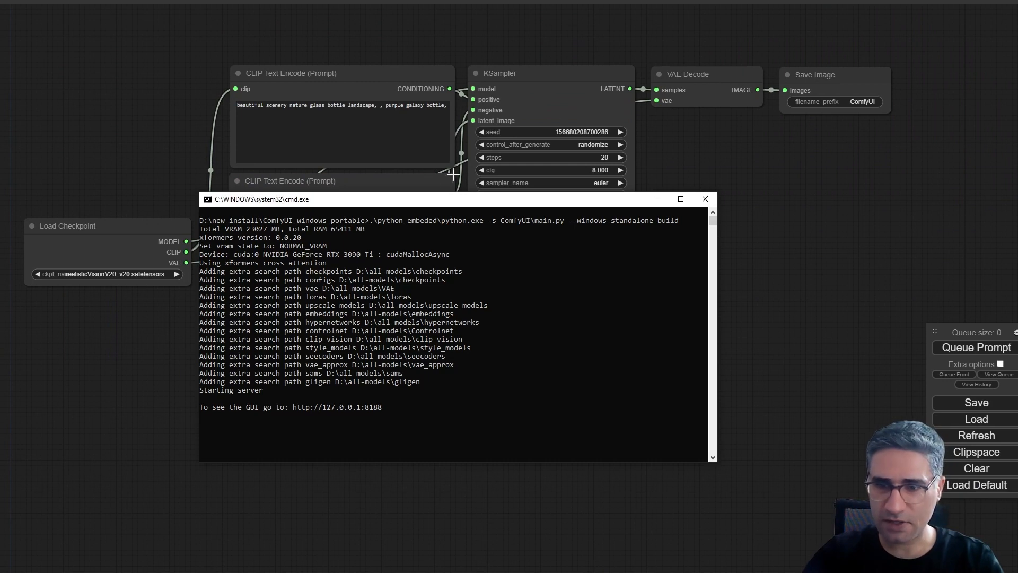
drag(396, 203, 370, 136)
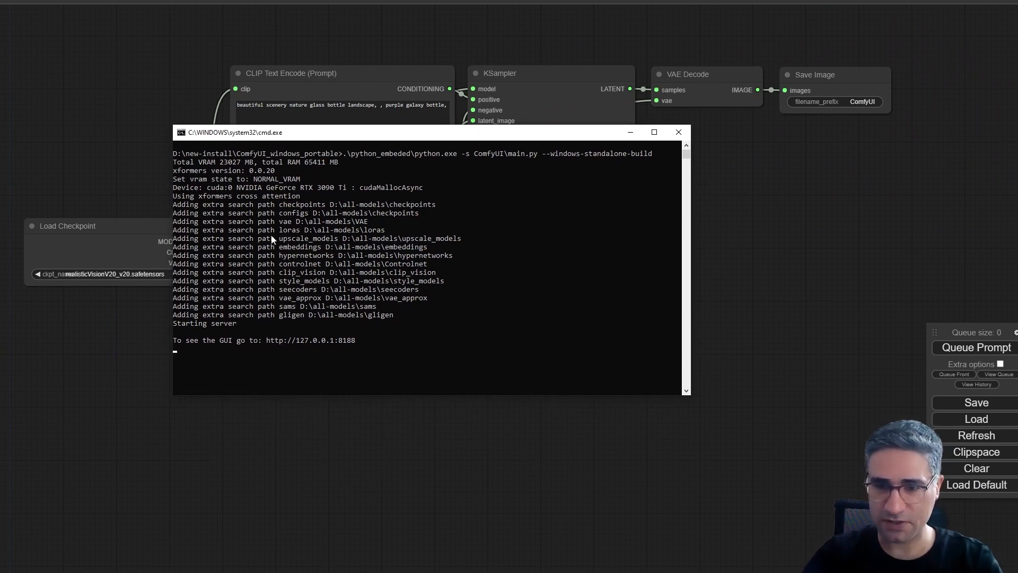
drag(173, 204, 409, 318)
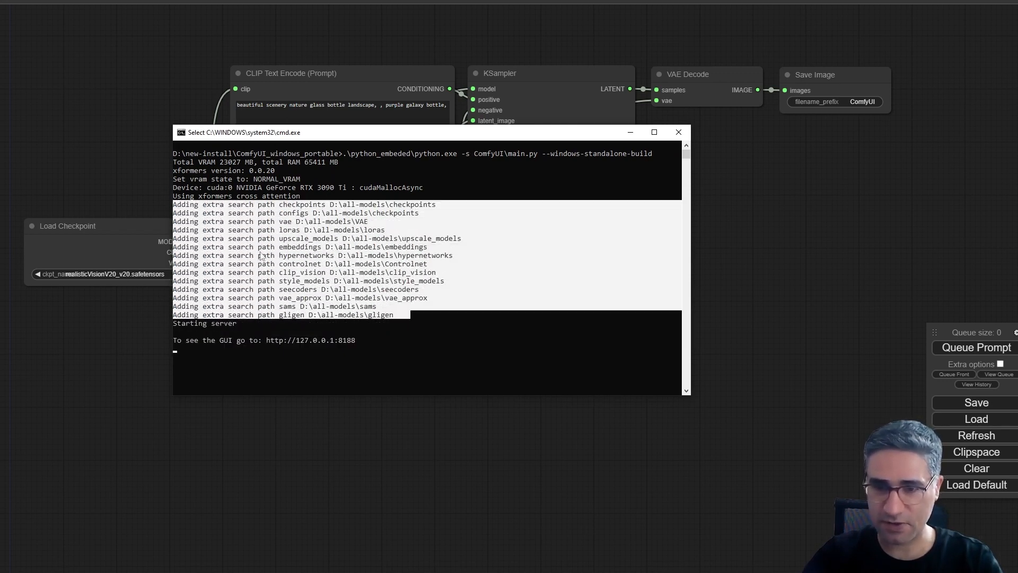
click(260, 256)
click(218, 248)
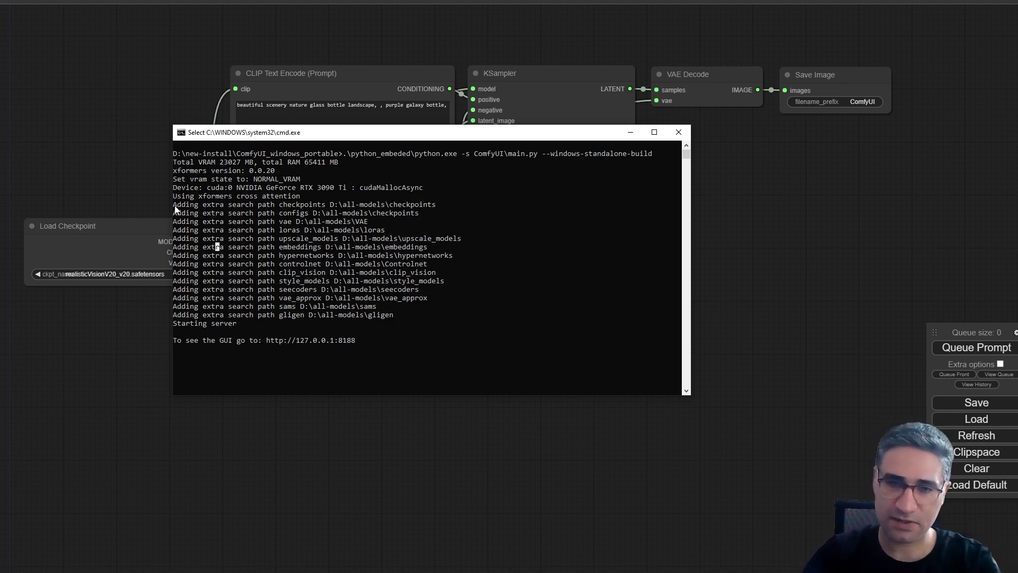
drag(175, 207, 432, 208)
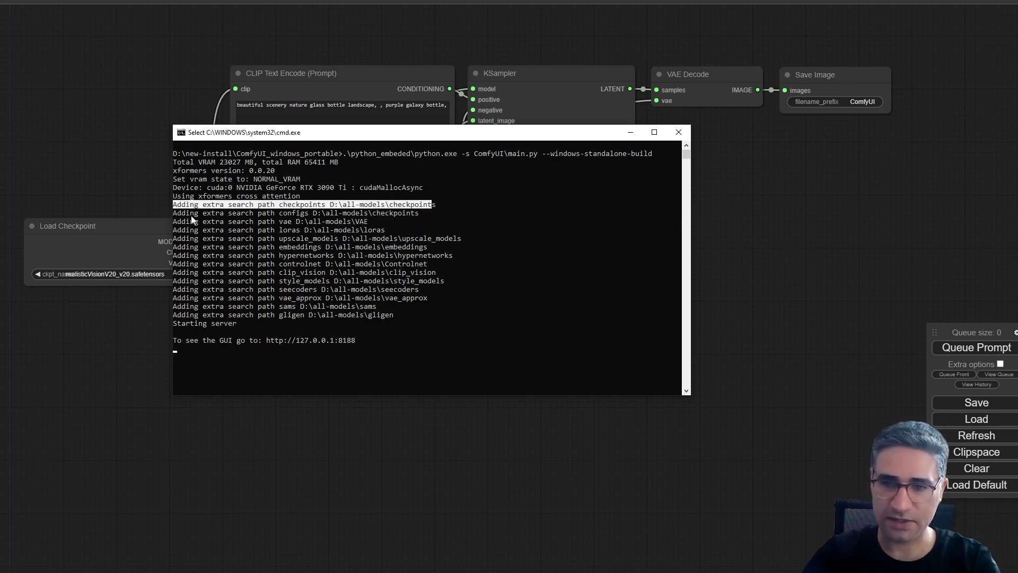
drag(191, 215, 386, 217)
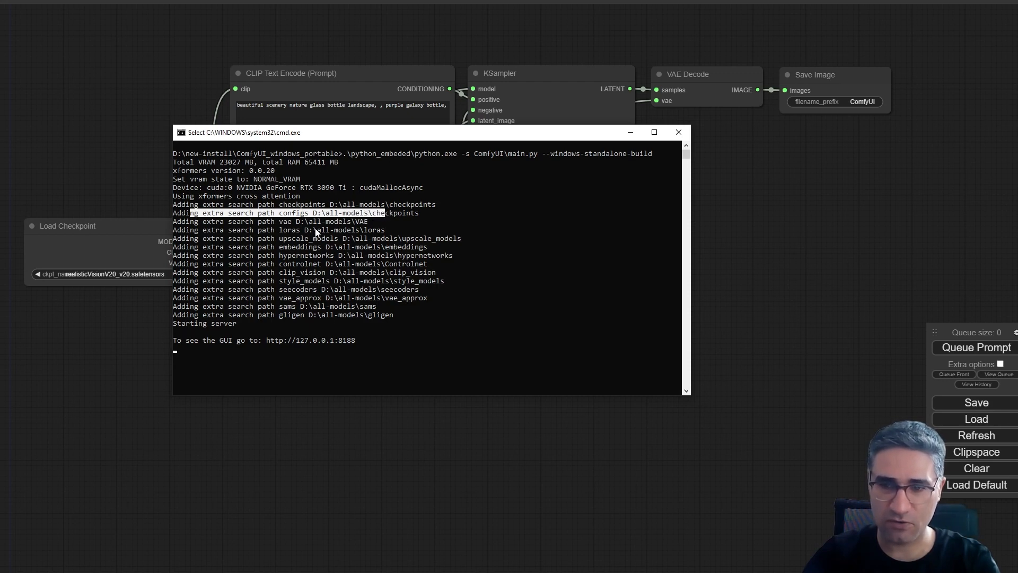
drag(316, 232, 378, 307)
click(374, 342)
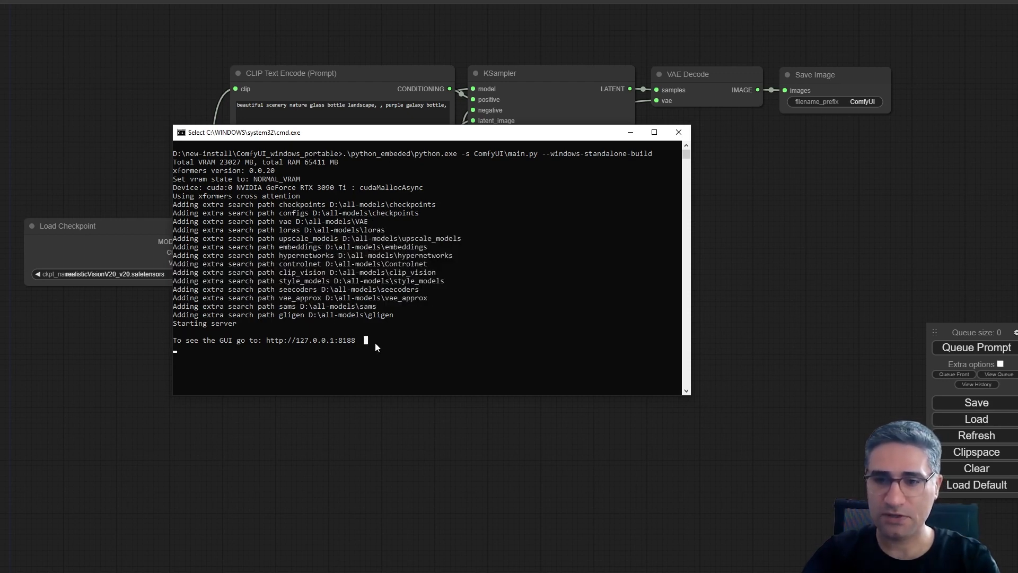
drag(374, 347, 347, 339)
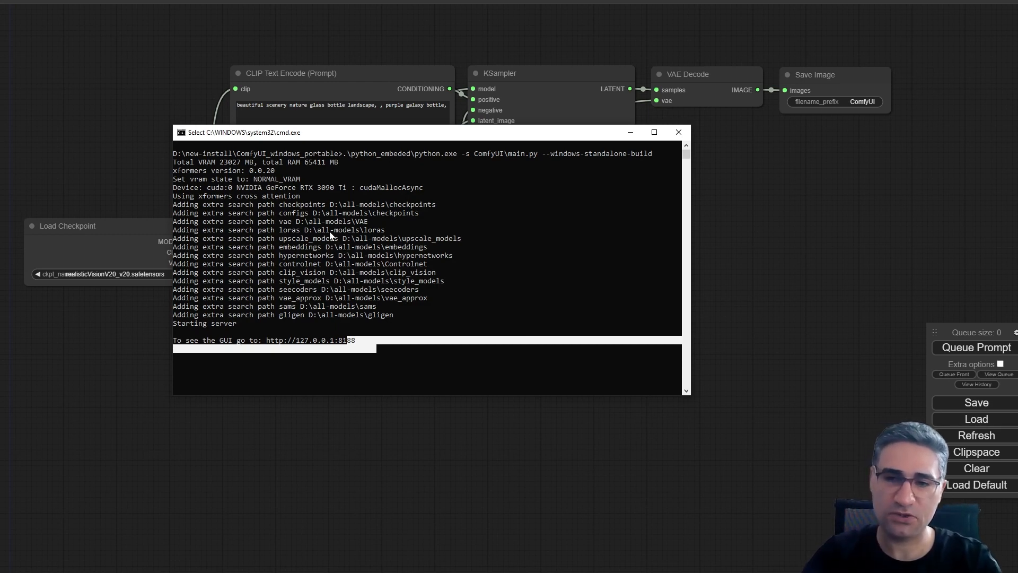
drag(401, 316, 176, 202)
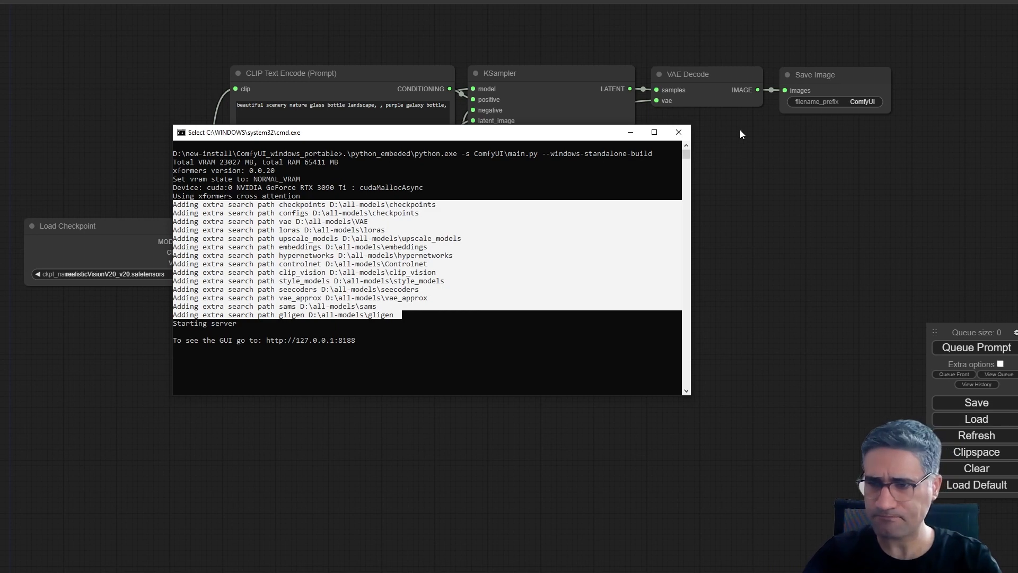
click(678, 132)
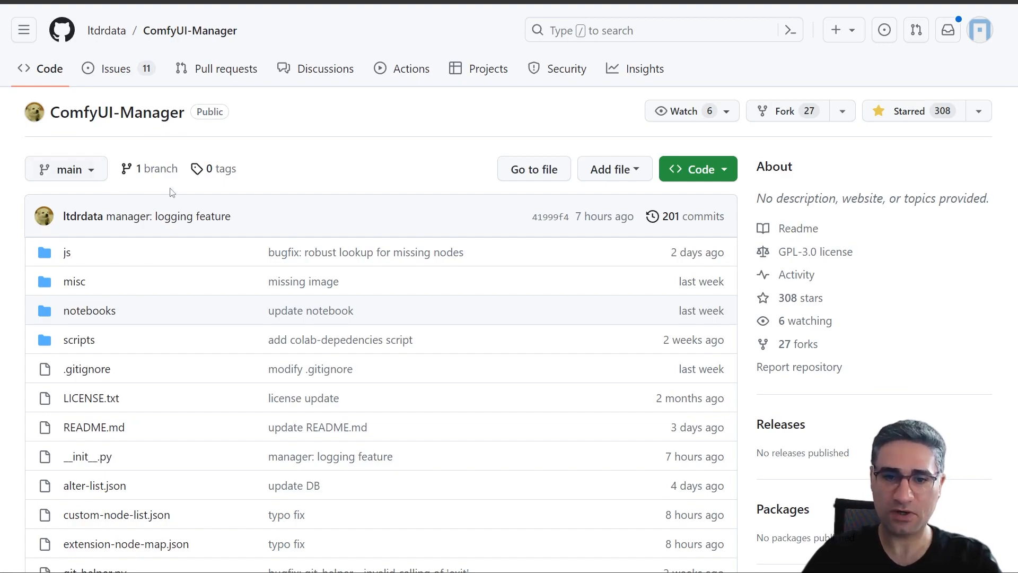
- Read the ComfyUI-Manager README on GitHub for the installation method that applies to the portable ComfyUI version
scroll(223, 182, down, 15)
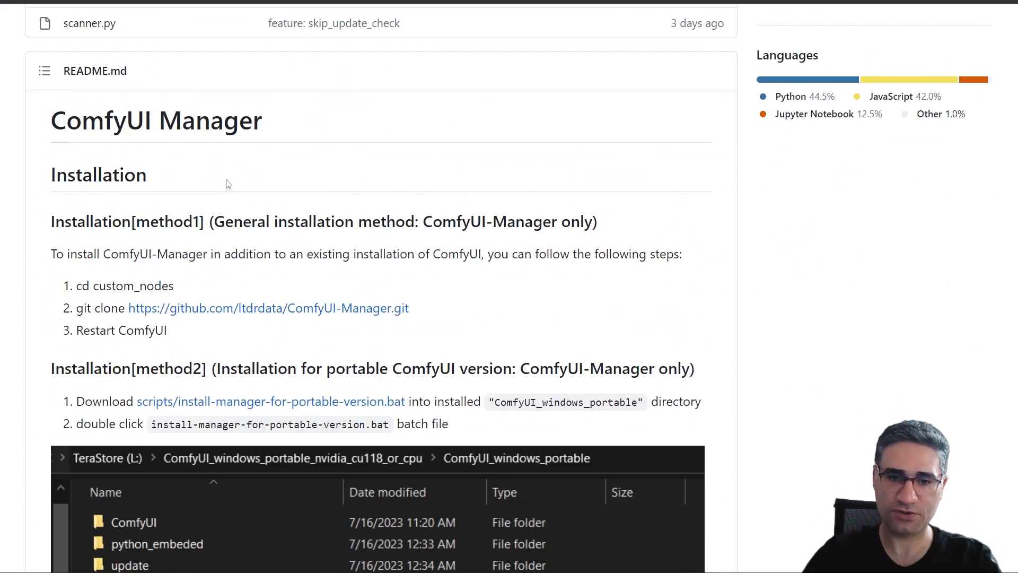
scroll(89, 315, up, 6)
scroll(109, 281, down, 4)
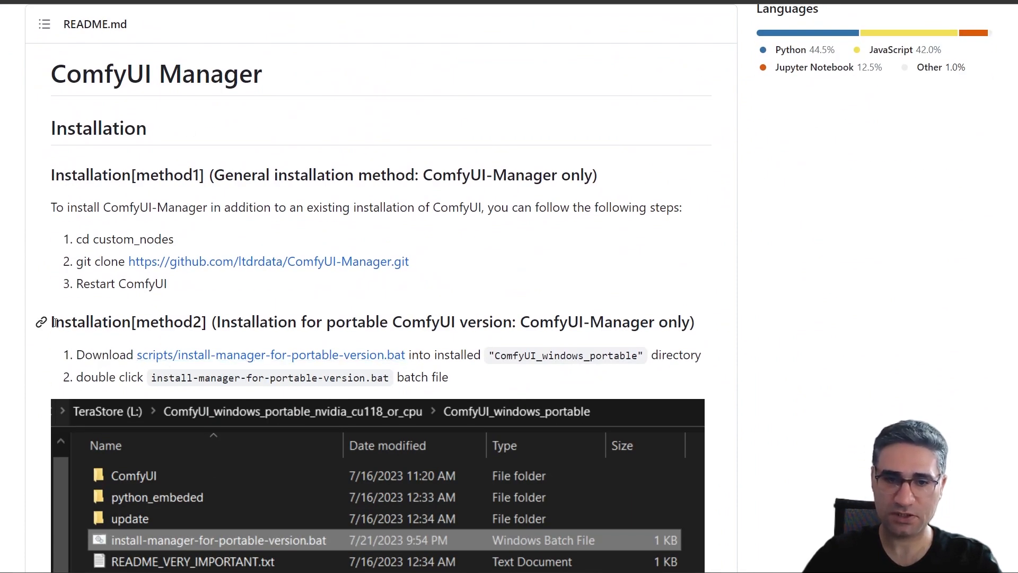
drag(55, 322, 509, 322)
click(351, 323)
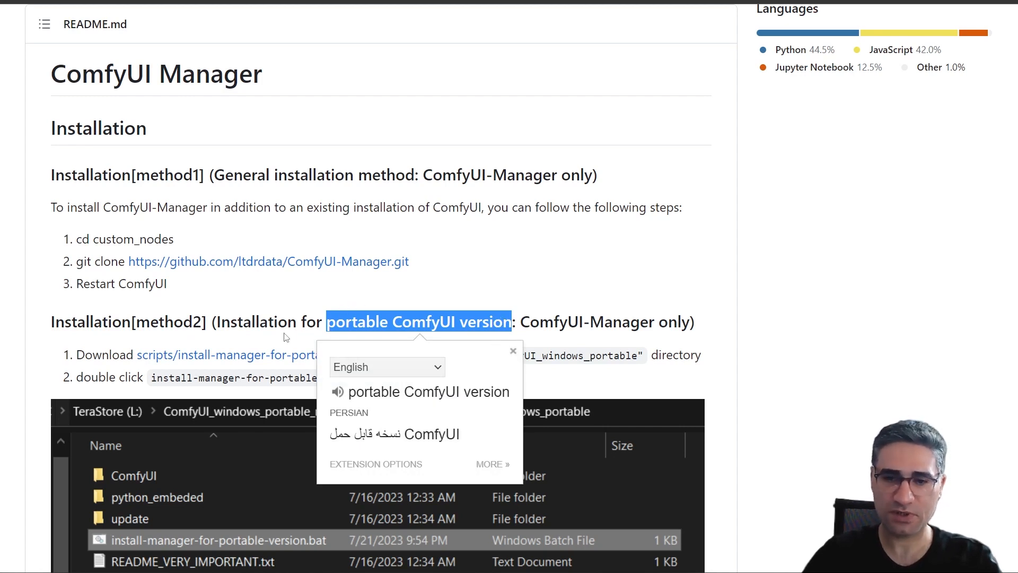
click(324, 316)
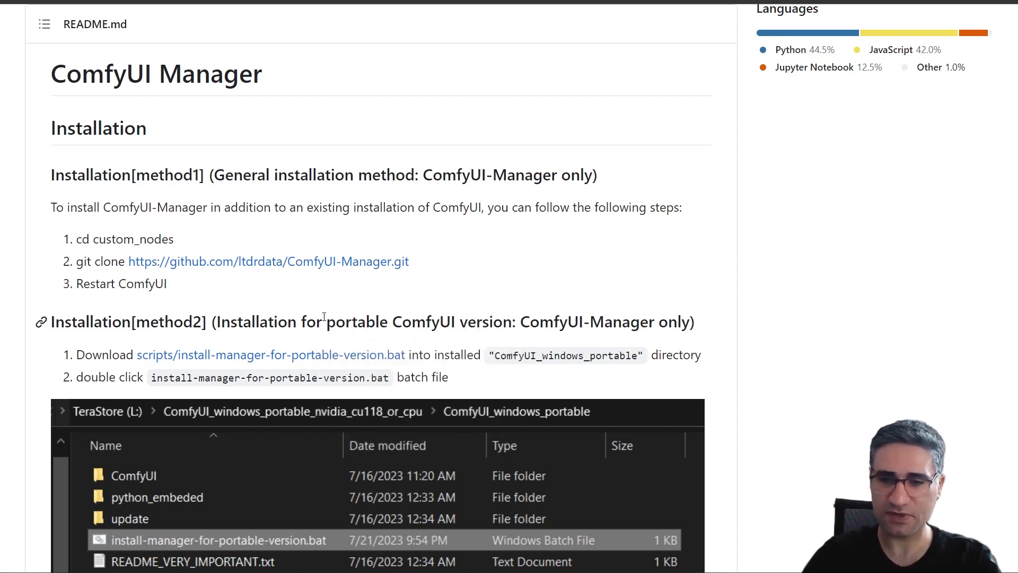
drag(328, 325, 502, 323)
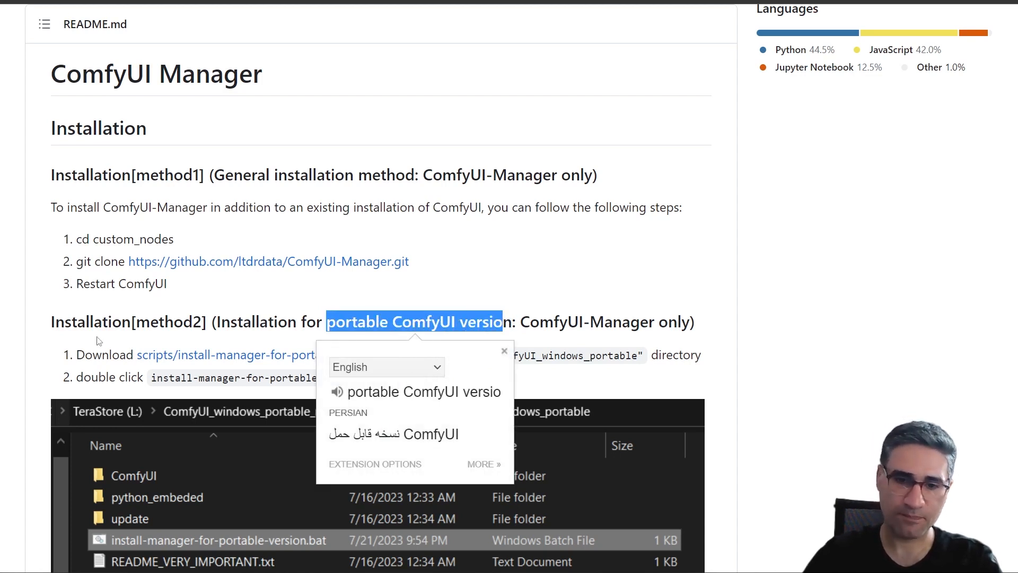
click(98, 341)
scroll(79, 366, down, 6)
scroll(126, 311, up, 4)
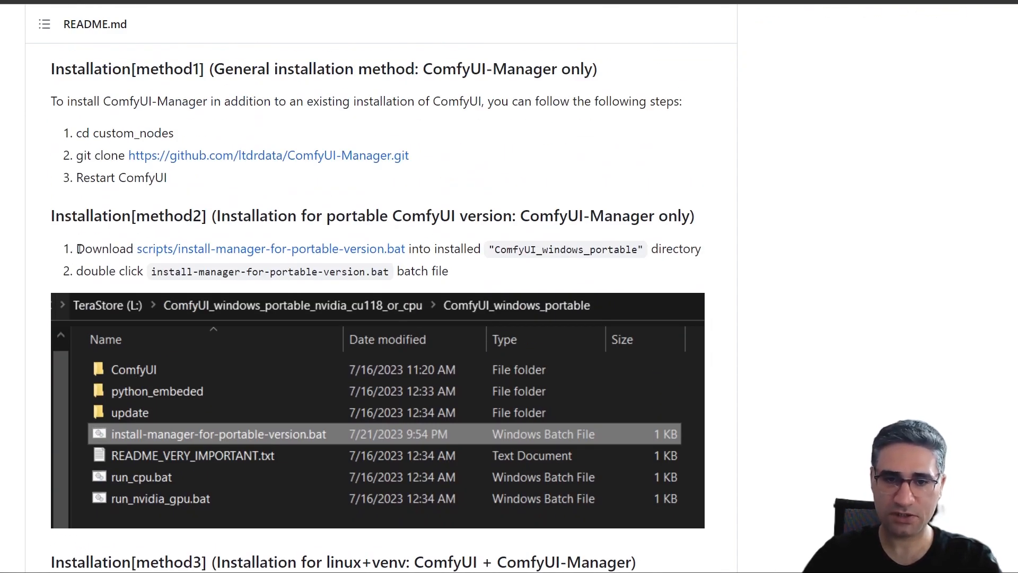
- Save install-manager-for-portable-version.bat from the README link into the ComfyUI_windows_portable folder and run it there
drag(78, 249, 119, 249)
click(338, 253)
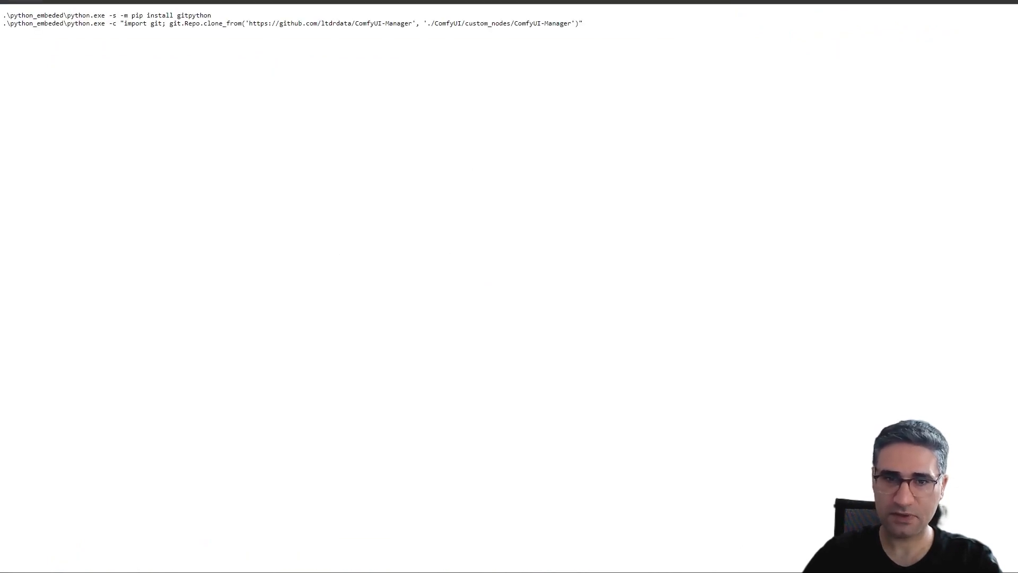
key(alt+Left)
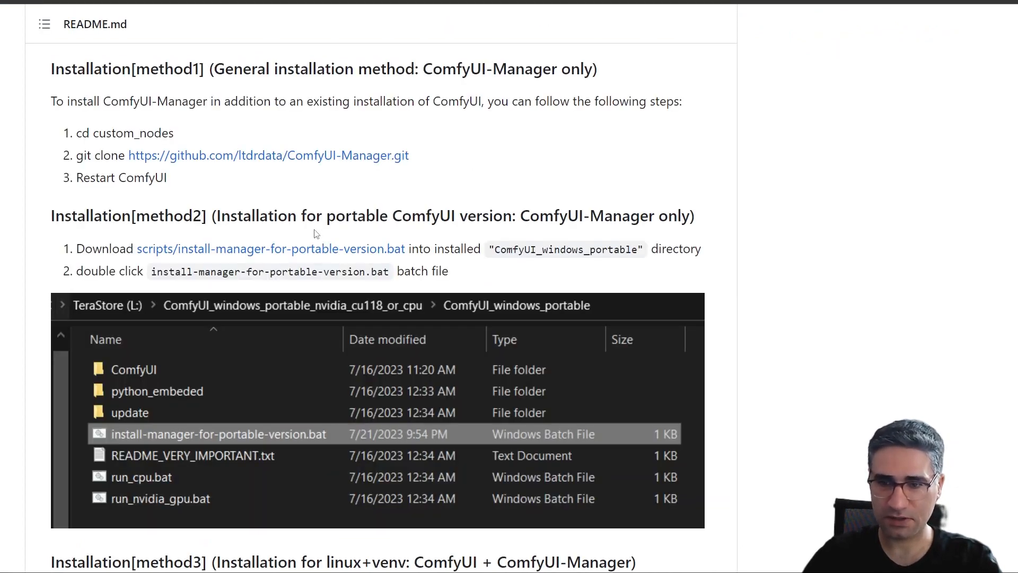
right_click(315, 250)
click(353, 333)
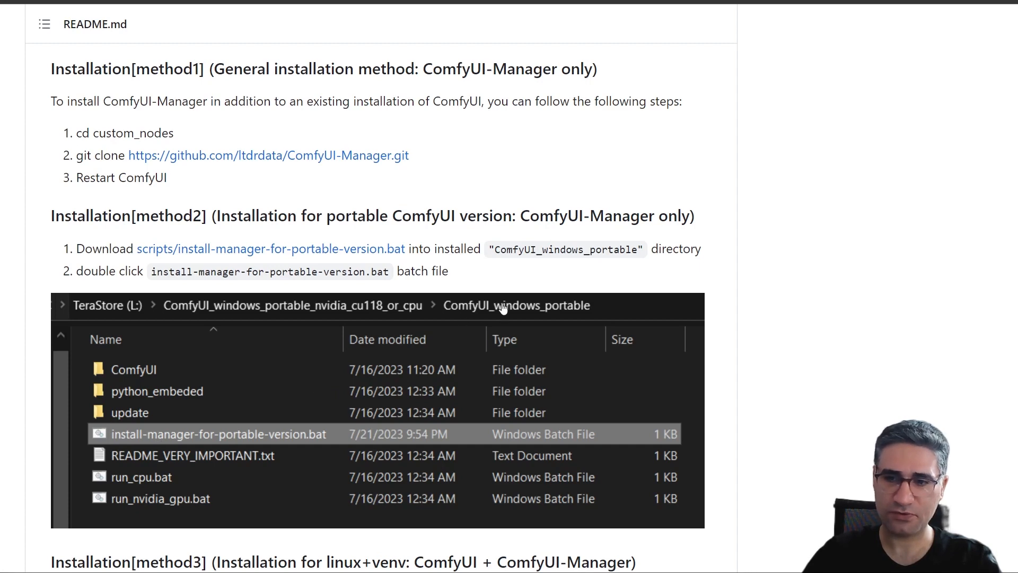
key(alt+Tab)
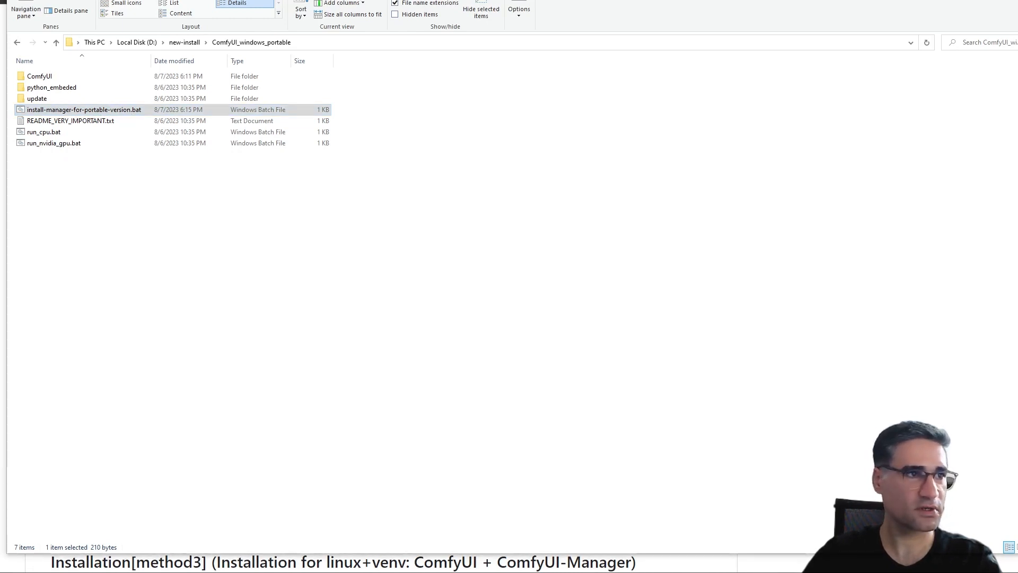
drag(1017, 211, 498, 126)
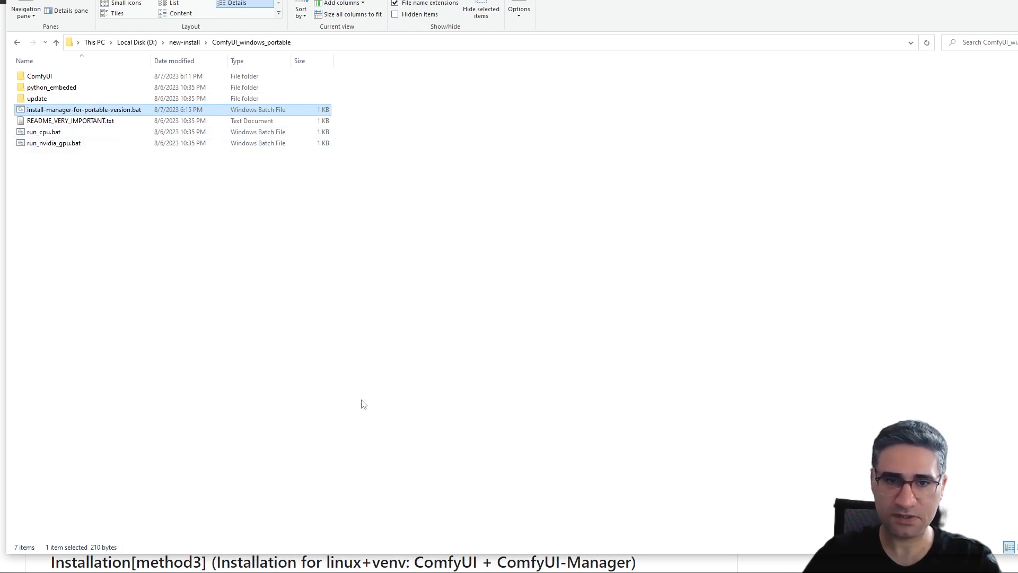
- Check the ComfyUI\custom_nodes folder for the ComfyUI-Manager folder, and return to the ComfyUI_windows_portable folder
double_click(49, 80)
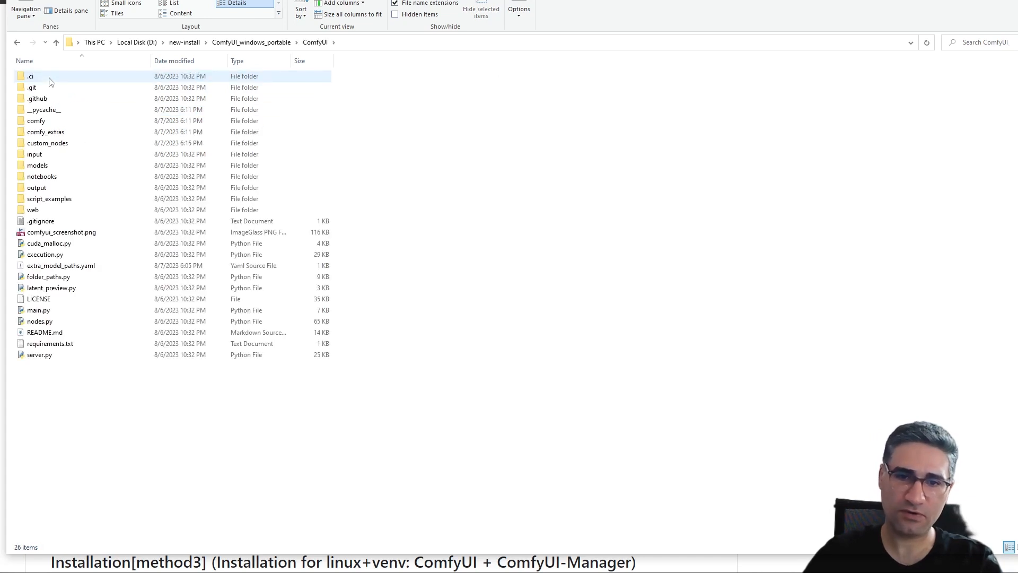
double_click(46, 148)
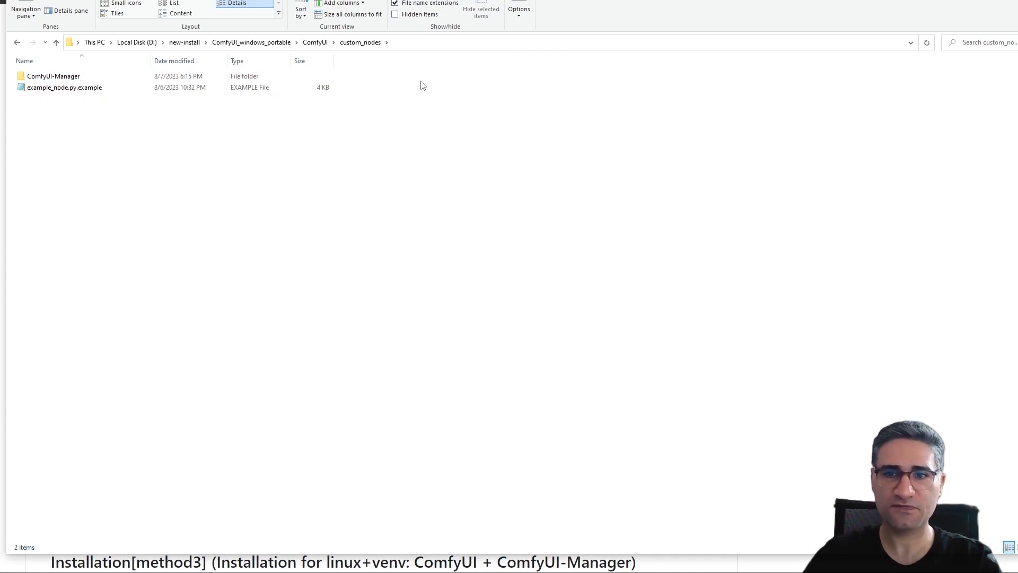
click(315, 42)
click(252, 41)
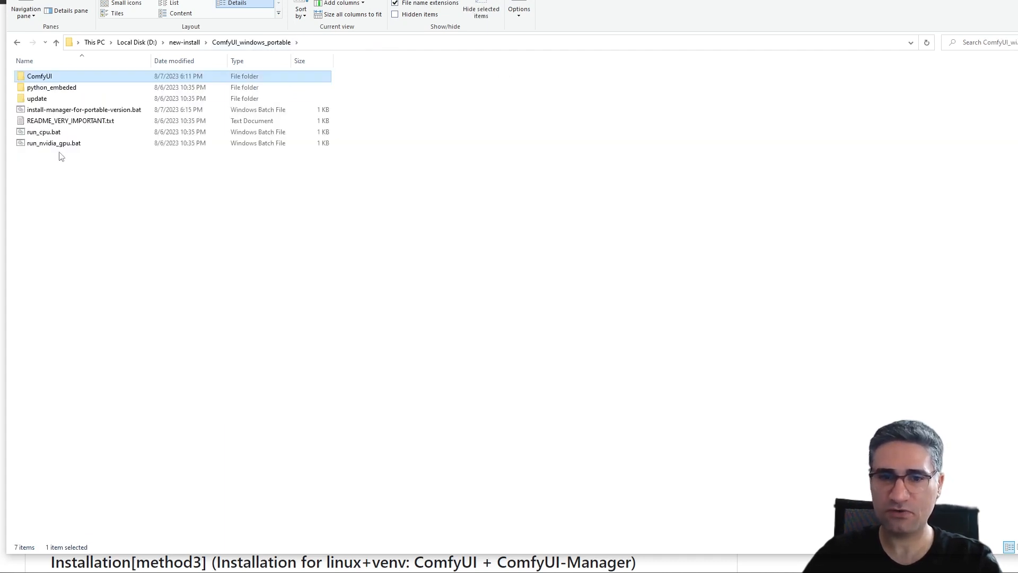
- Launch ComfyUI with run_nvidia_gpu.bat and replace the open workflow with the default workflow
click(45, 144)
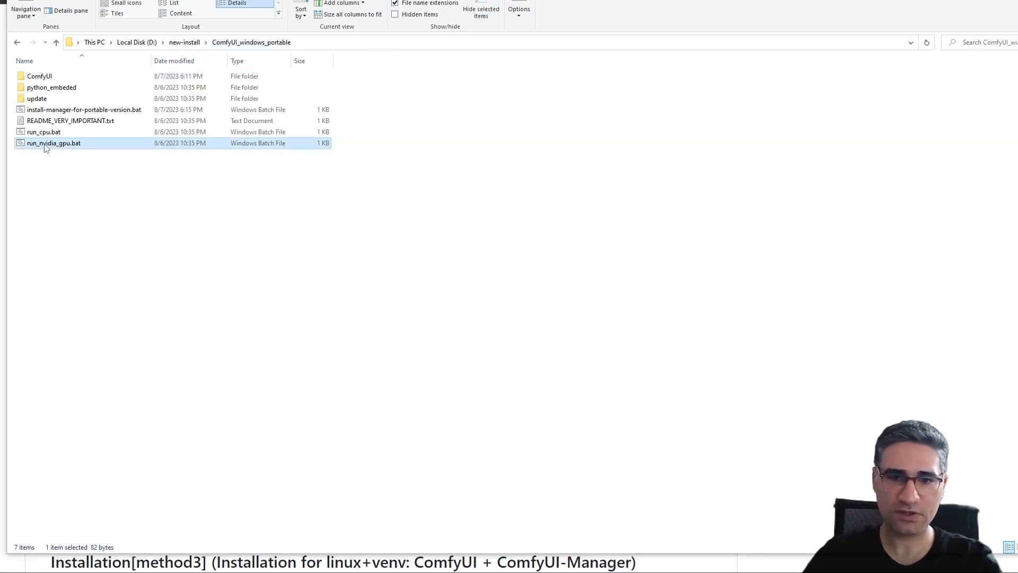
double_click(45, 144)
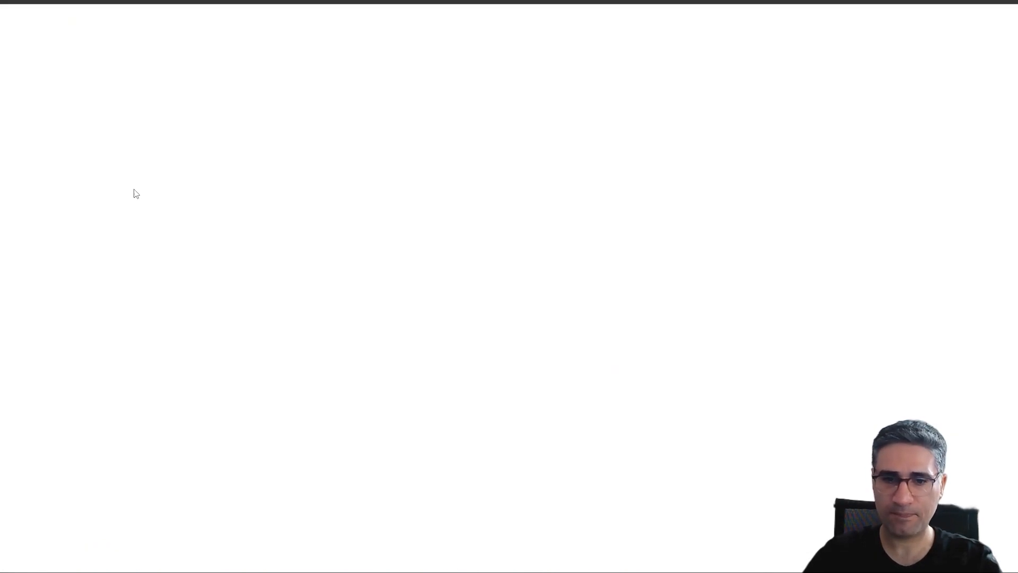
click(563, 375)
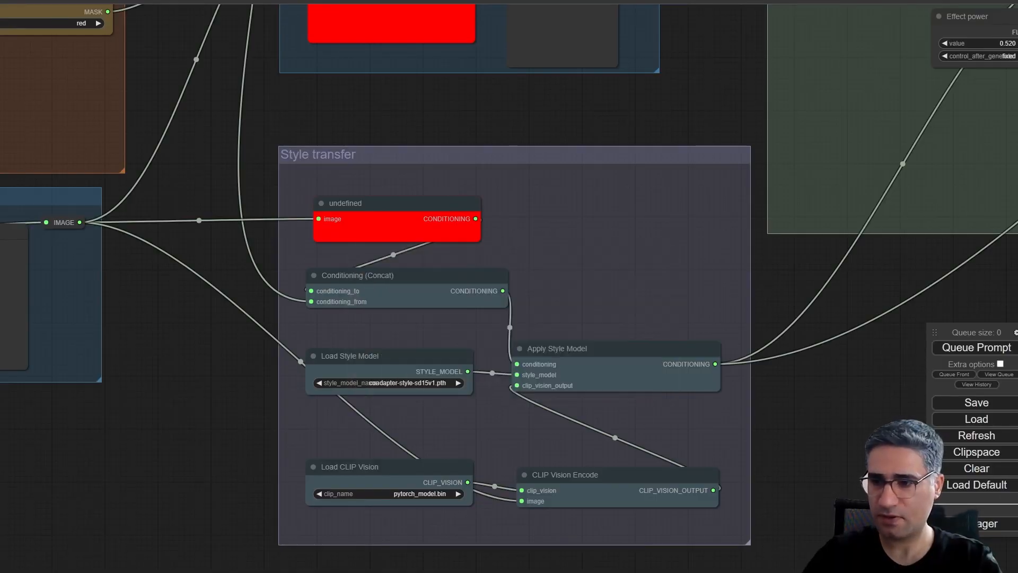
click(977, 485)
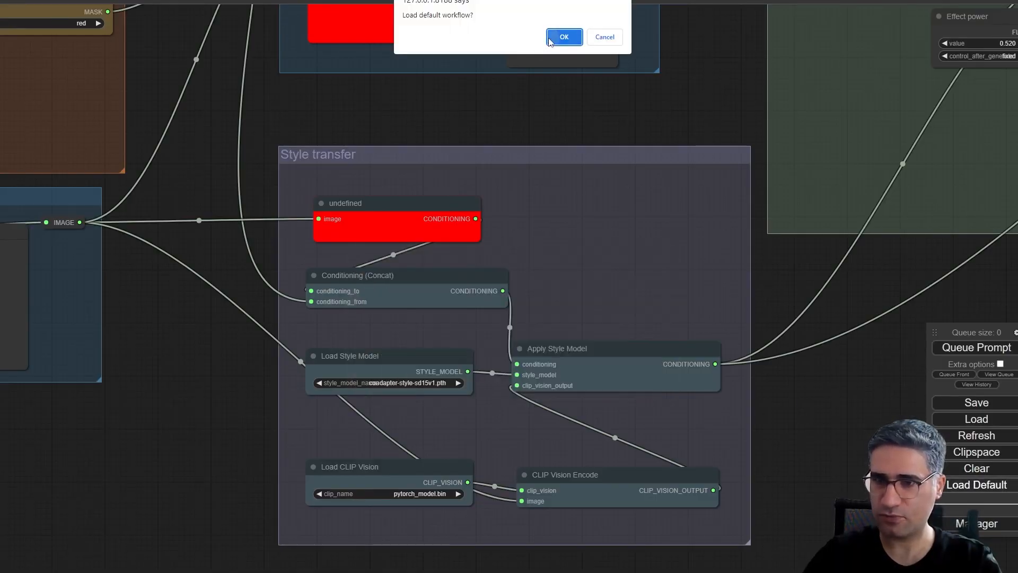
click(564, 37)
drag(539, 378, 537, 280)
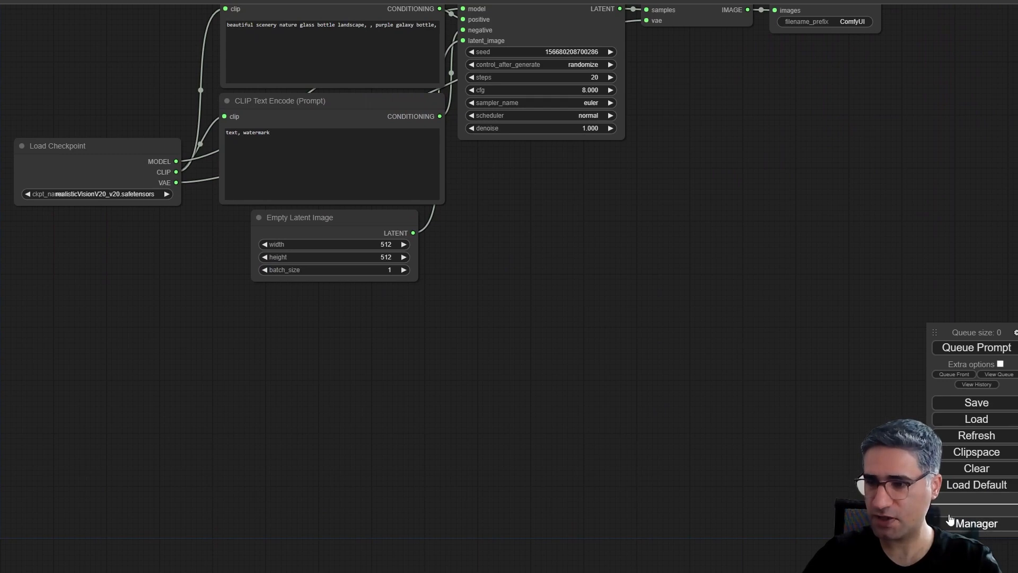
- Open the ComfyUI Manager and look through its lists of installable custom nodes and models
click(979, 527)
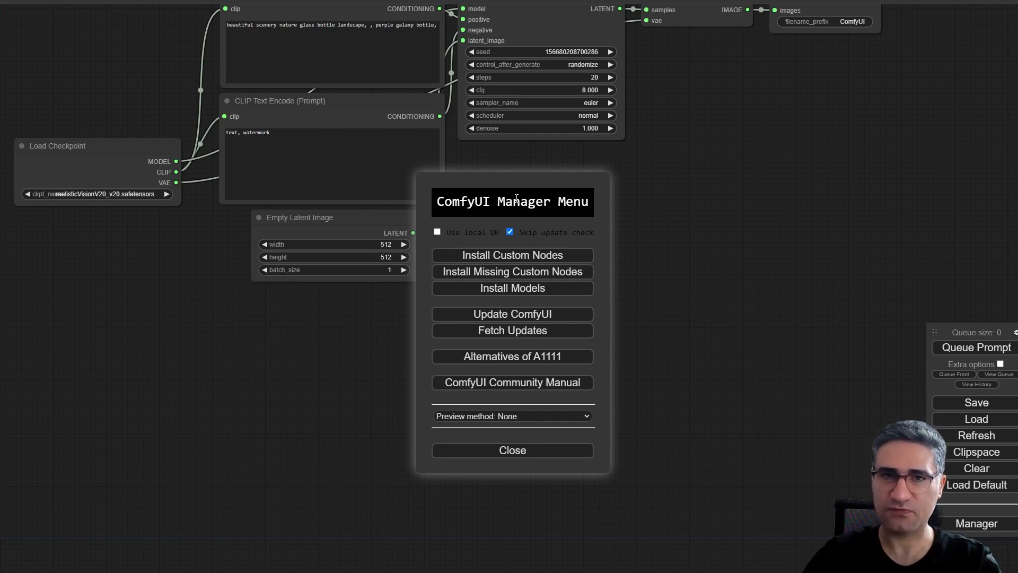
click(524, 256)
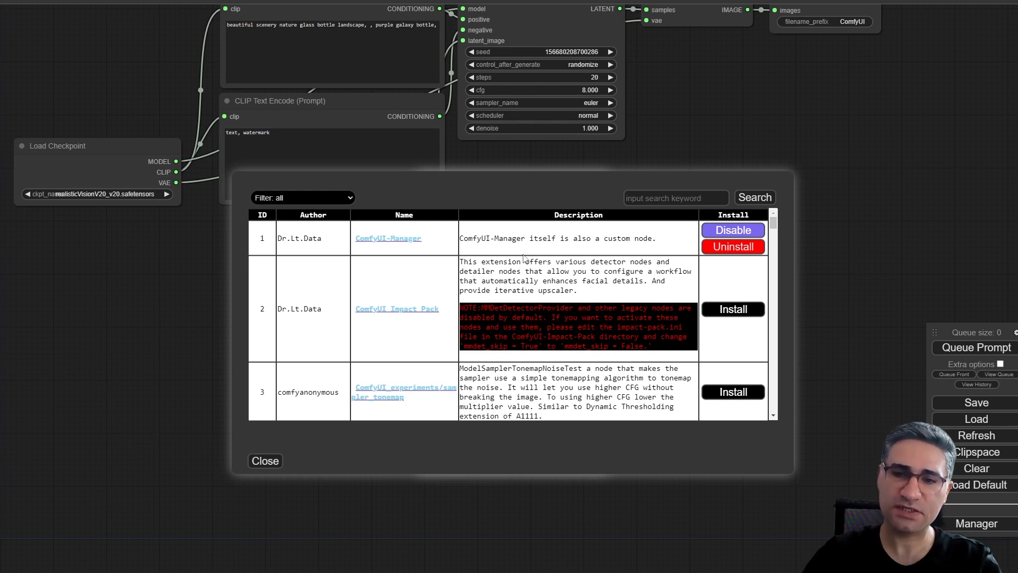
click(266, 465)
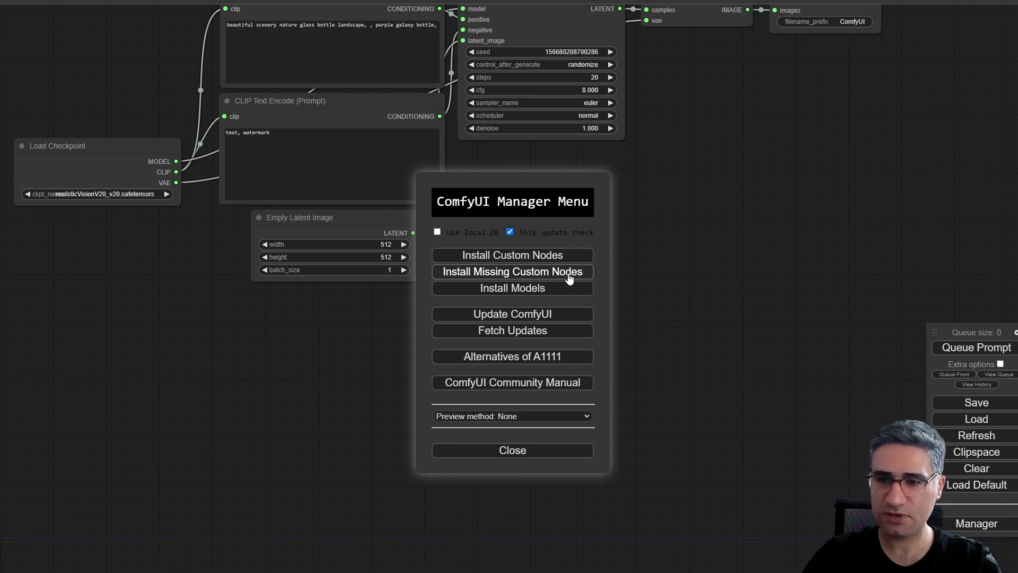
click(546, 299)
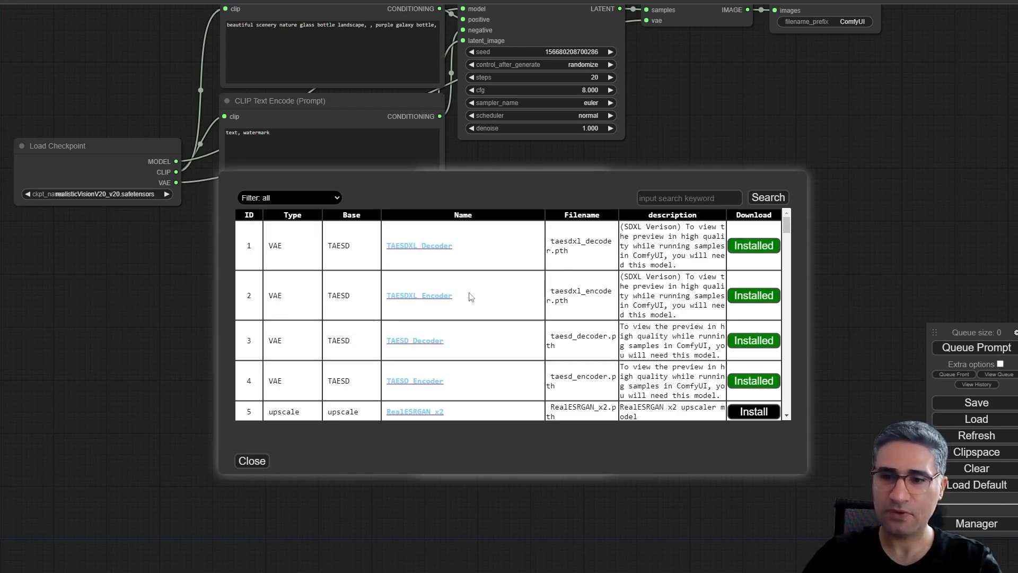
scroll(471, 297, down, 15)
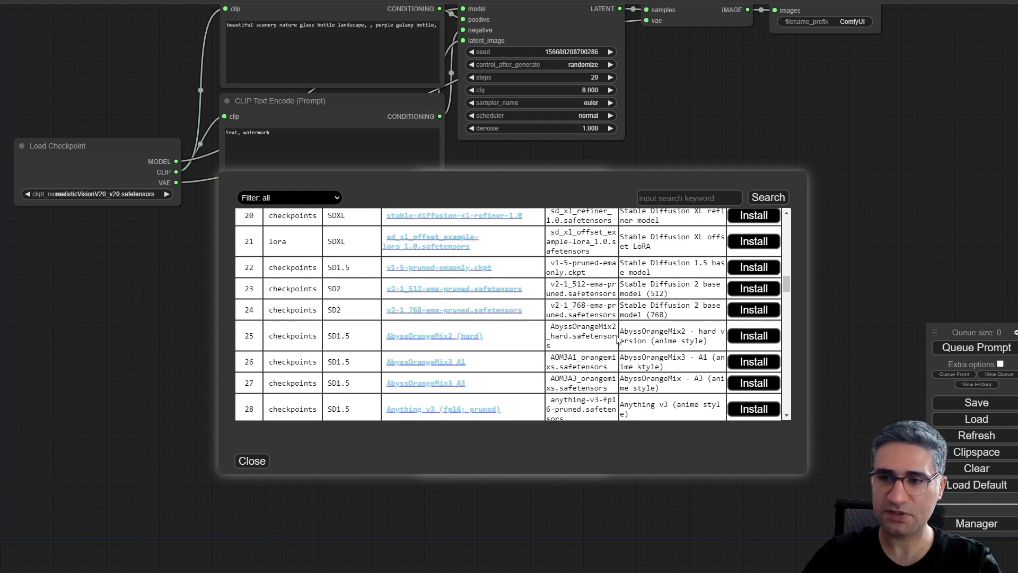
scroll(592, 310, down, 20)
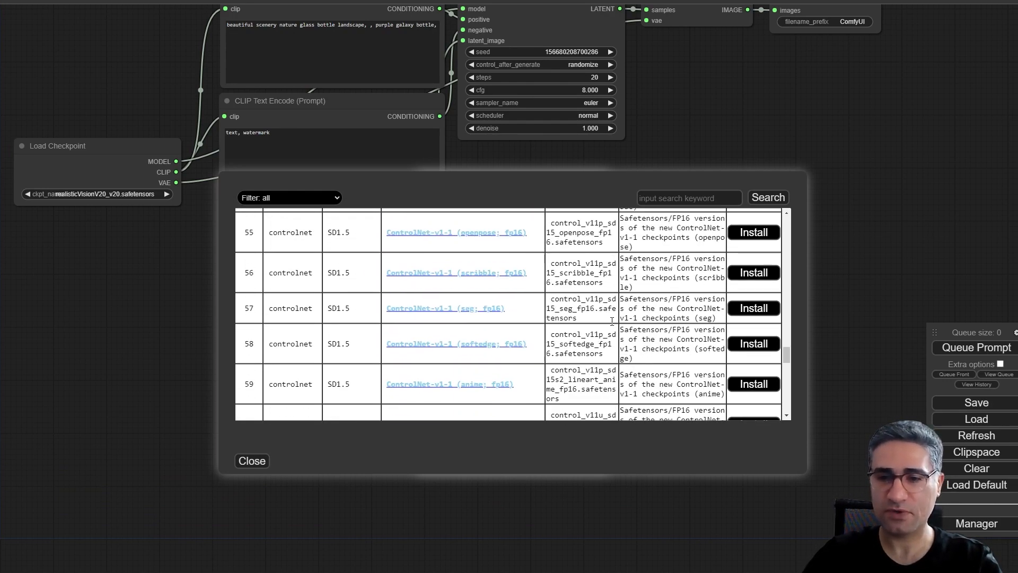
scroll(864, 455, down, 1)
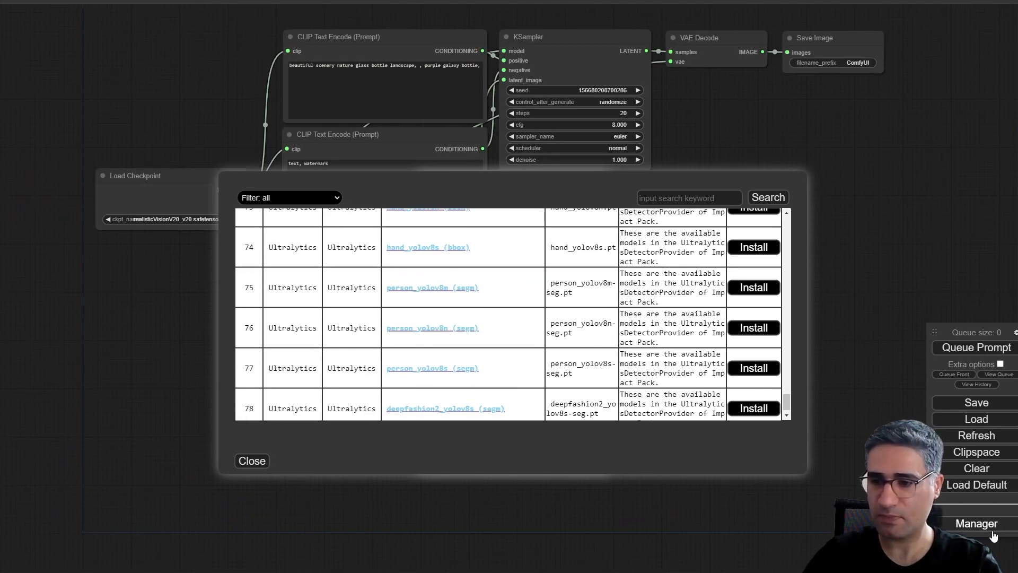
click(260, 461)
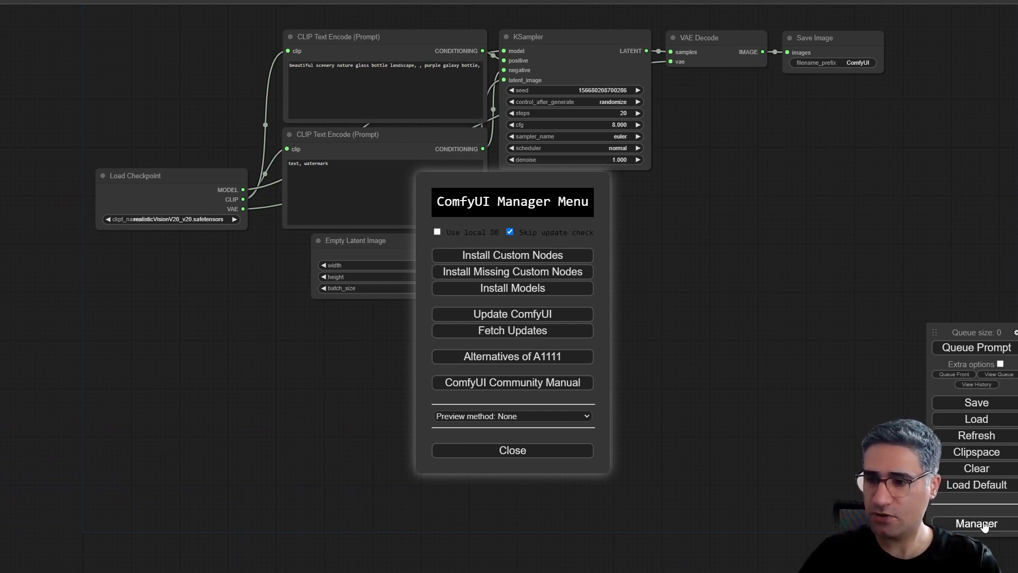
- Search the Manager's custom node list for "was" and install WAS Node Suite
click(489, 259)
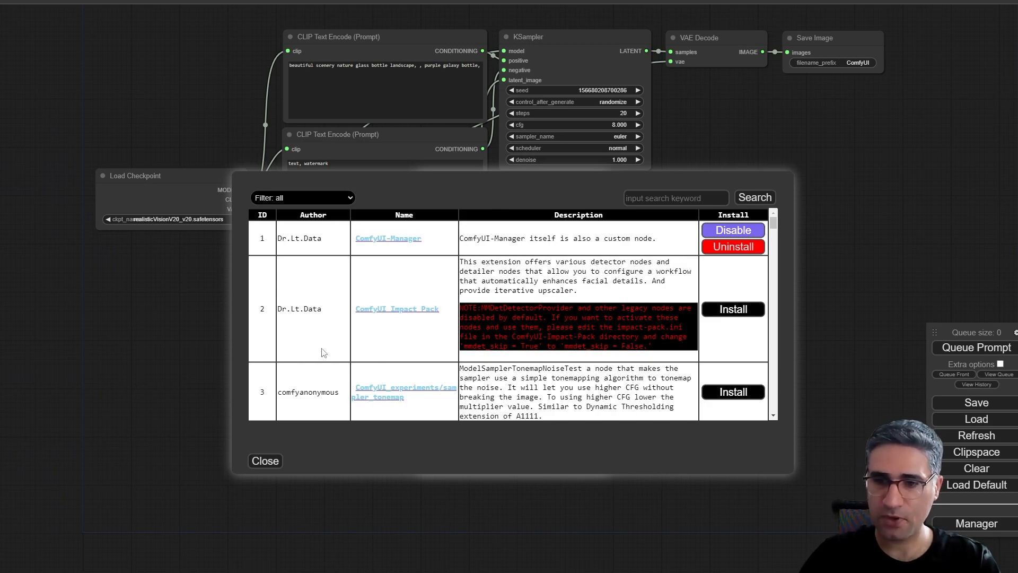
scroll(582, 303, down, 10)
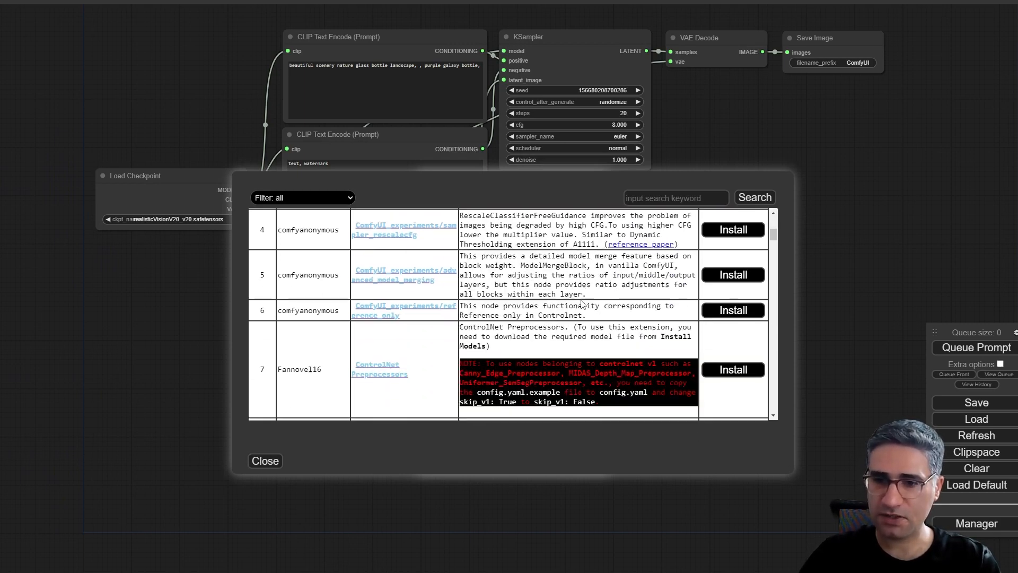
drag(774, 272, 771, 218)
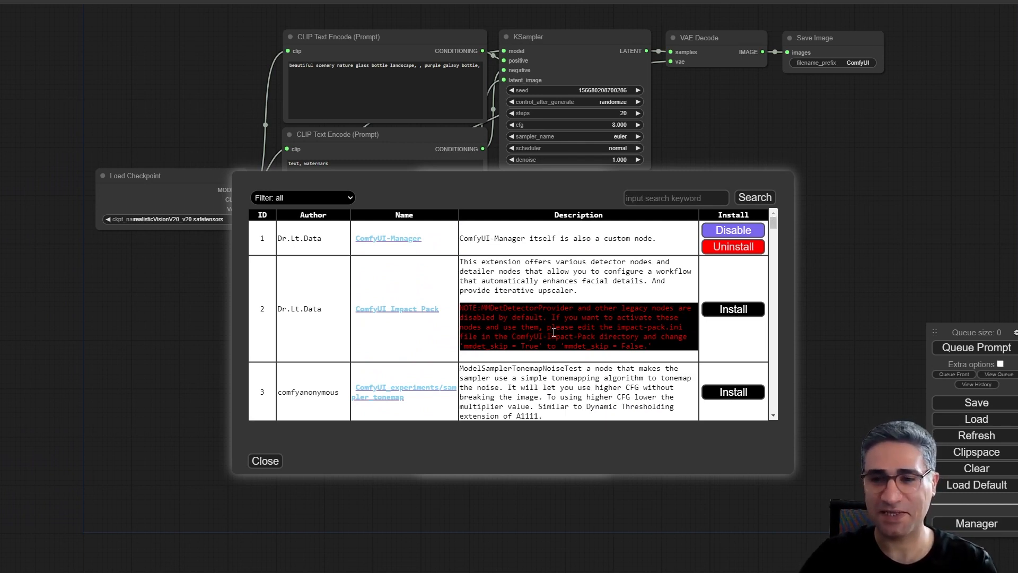
scroll(554, 332, down, 2)
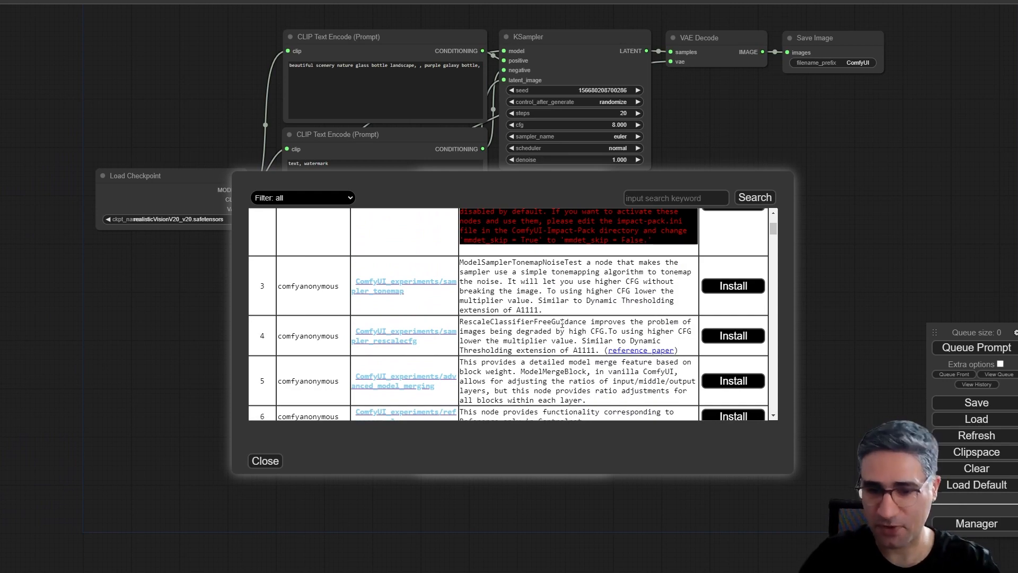
scroll(565, 327, down, 8)
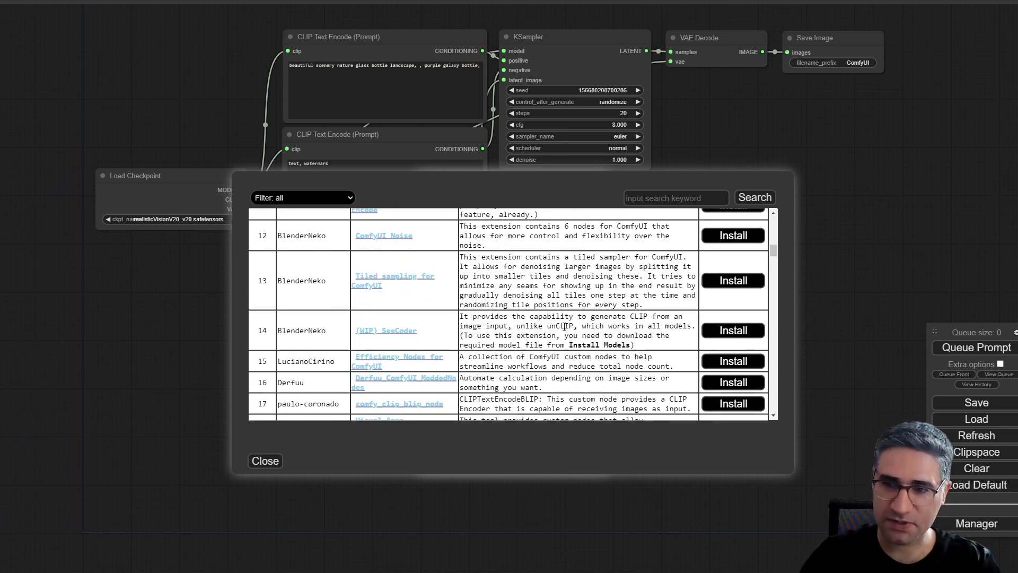
scroll(541, 354, up, 5)
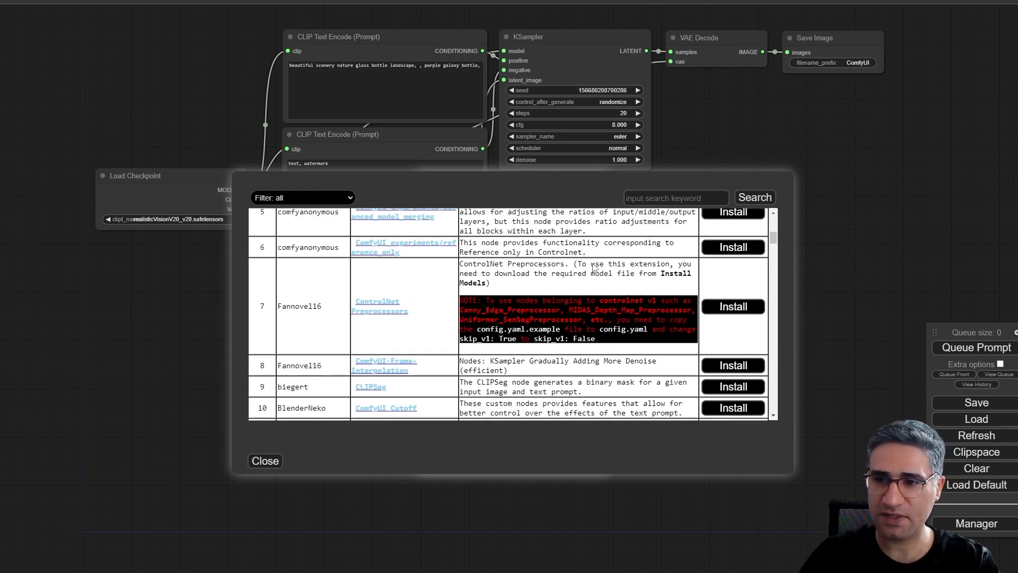
click(661, 196)
text(was)
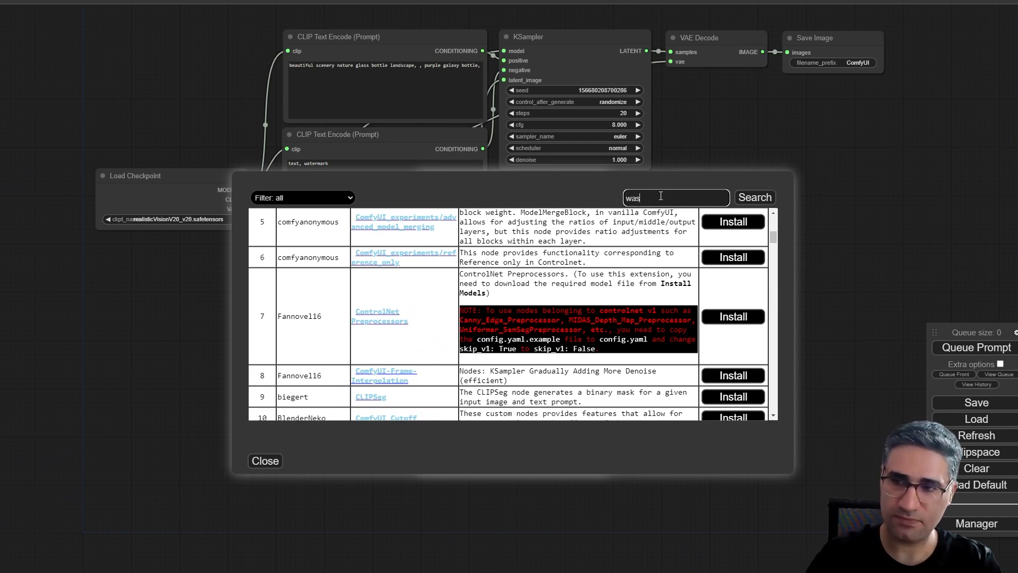
key(Return)
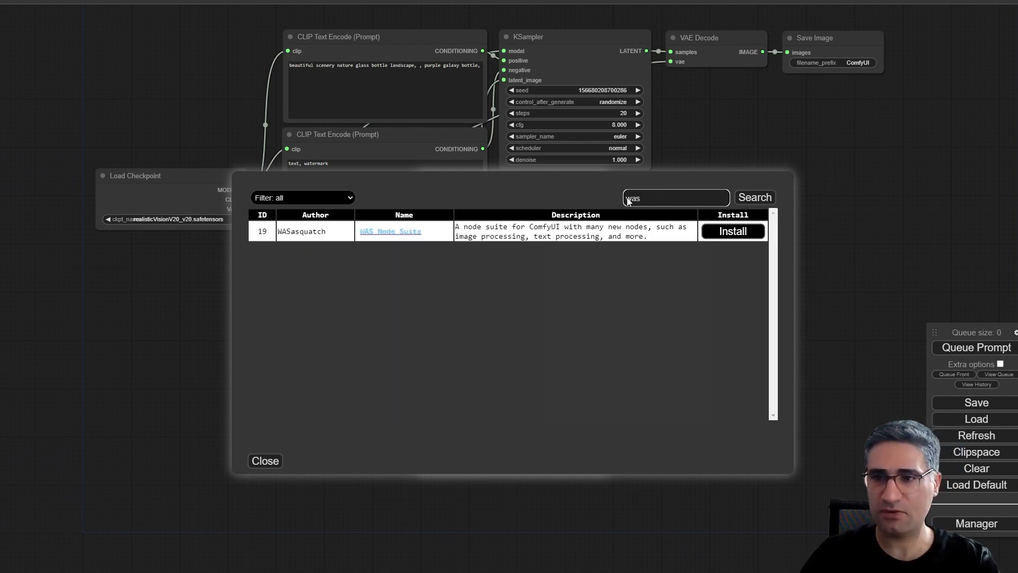
drag(650, 193, 620, 195)
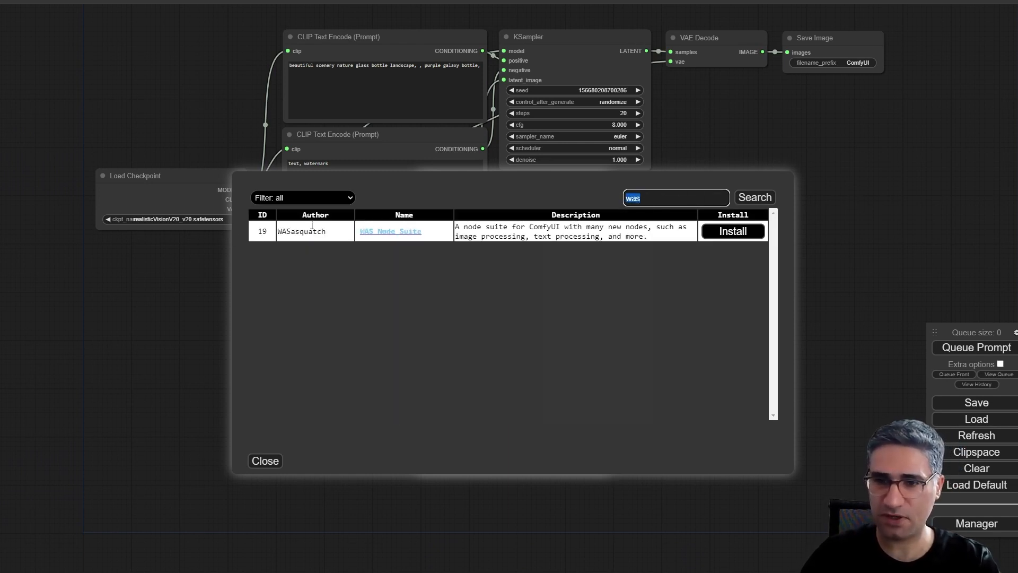
click(714, 237)
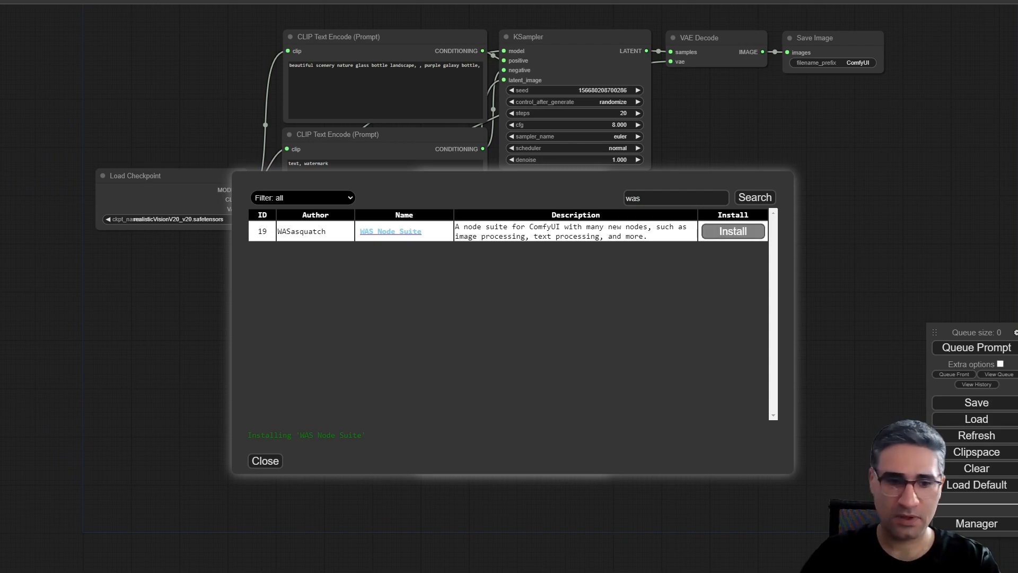
- Check the WAS Node Suite installation log in the console window, and close the custom node list
key(alt+Tab)
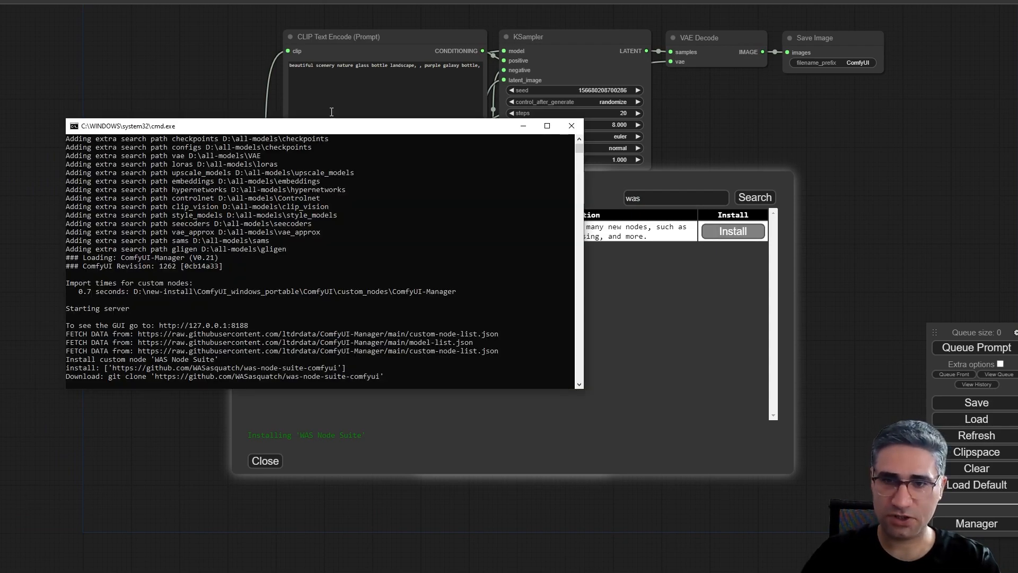
drag(345, 131, 471, 111)
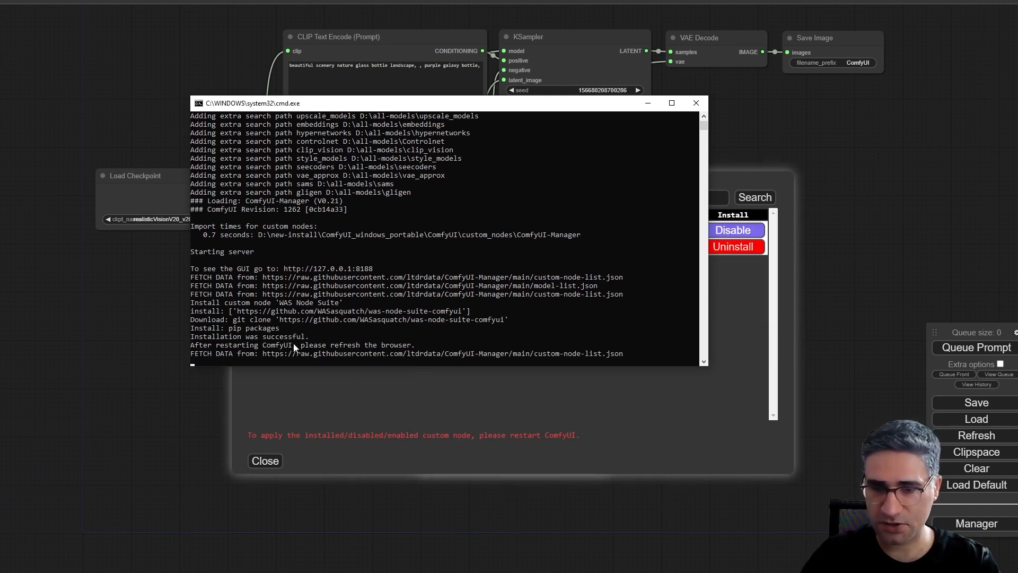
click(256, 459)
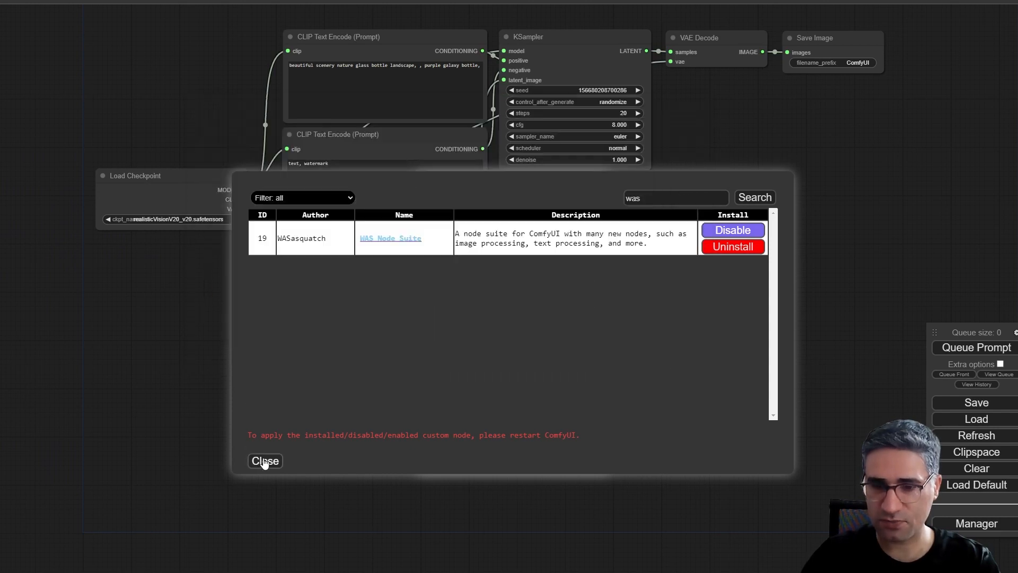
click(260, 460)
- Reload the ComfyUI page and check the Add Node categories for the WAS Node Suite nodes
key(F5)
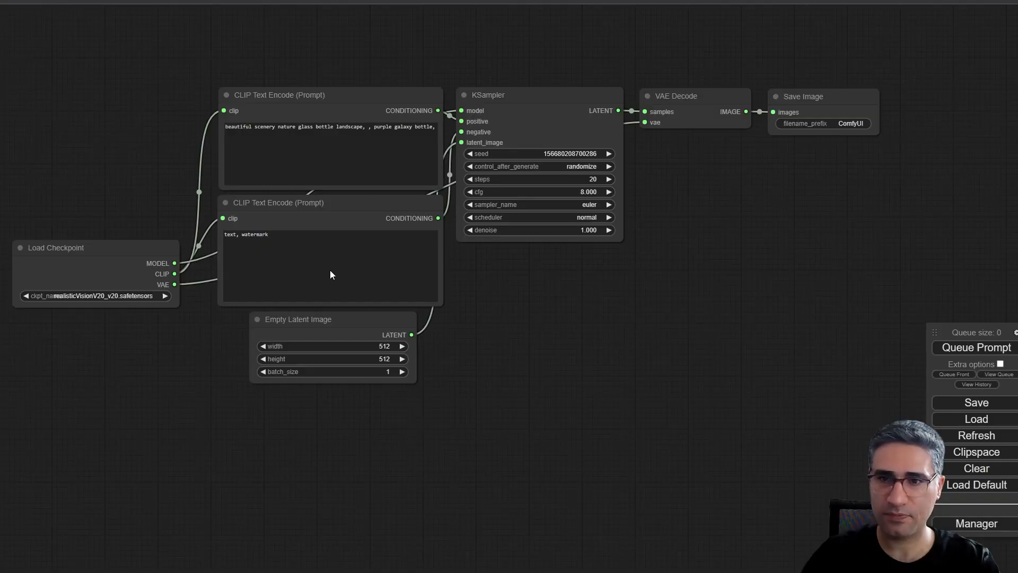
right_click(531, 303)
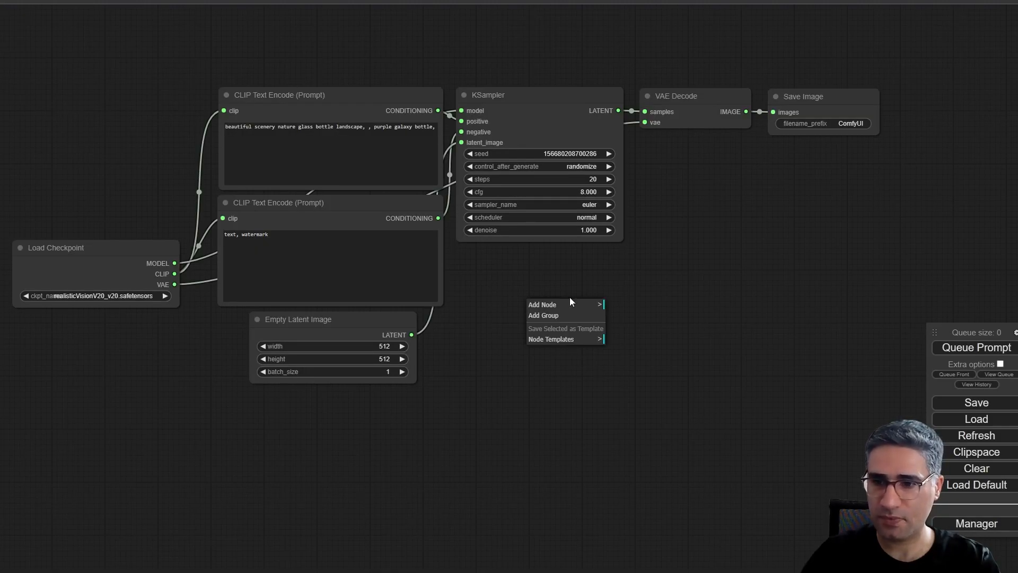
click(533, 306)
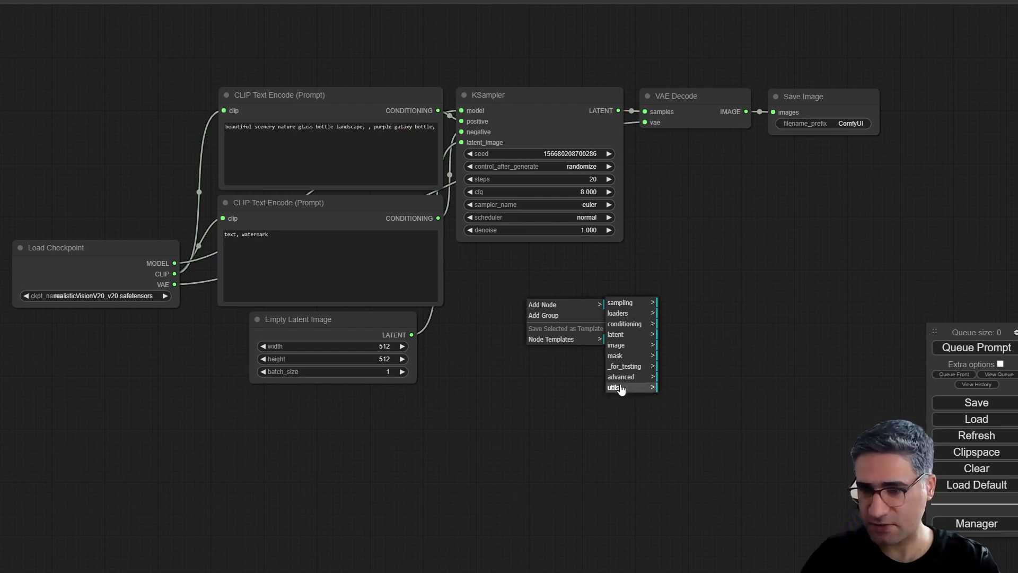
click(498, 413)
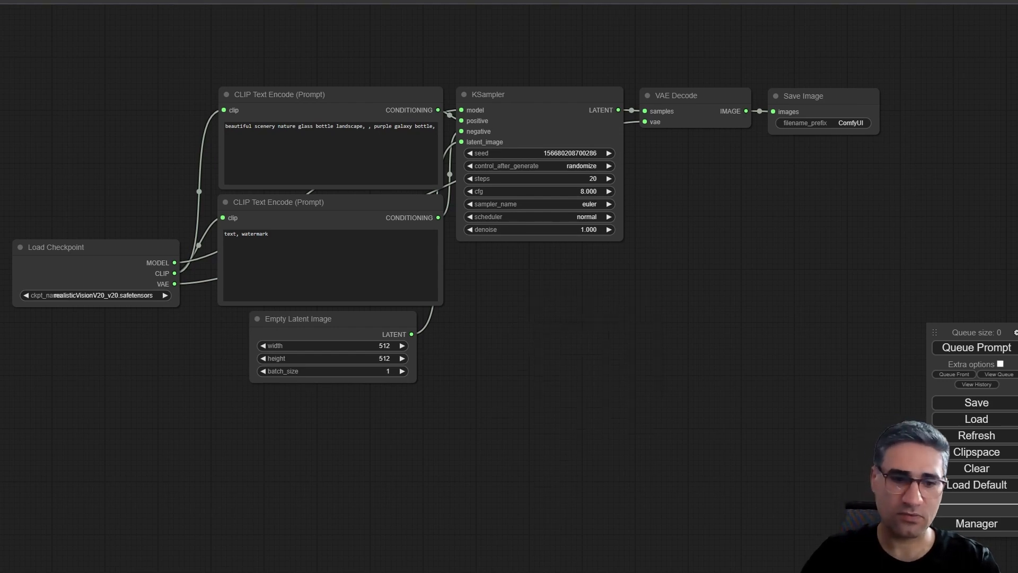
- Restart ComfyUI by closing its console window and running run_nvidia_gpu.bat again from the ComfyUI_windows_portable folder
key(alt+Tab)
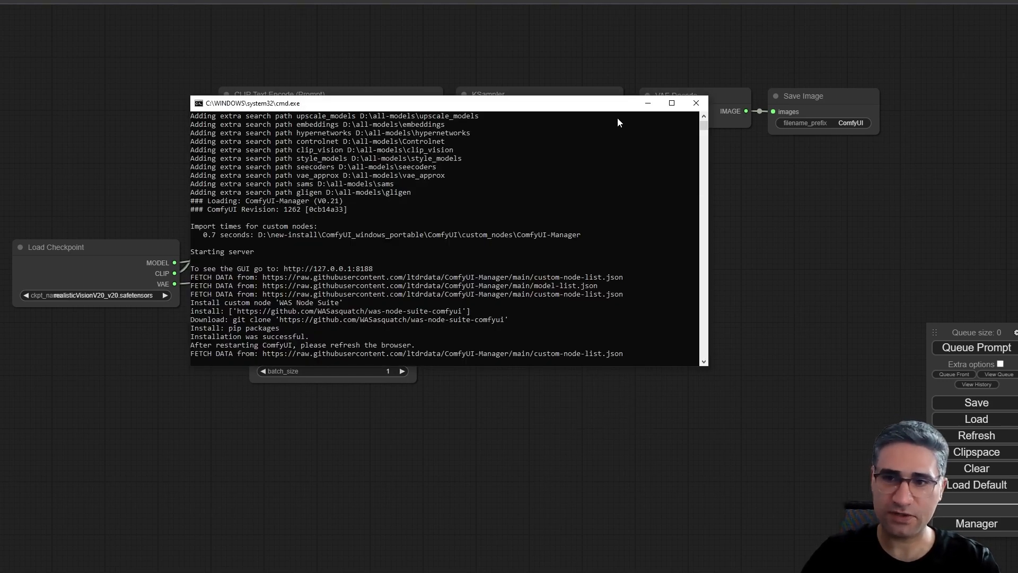
click(696, 103)
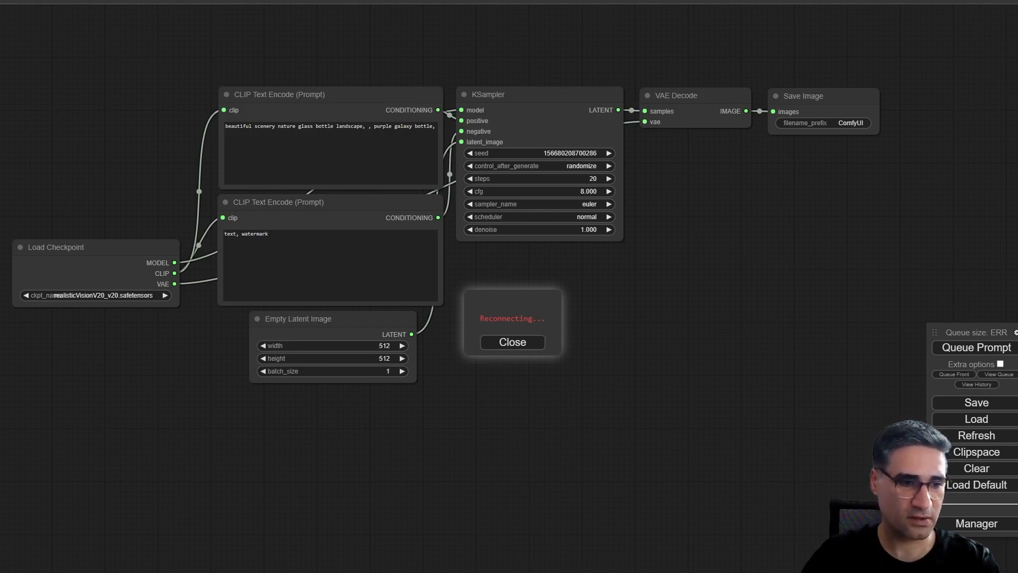
key(alt+Tab)
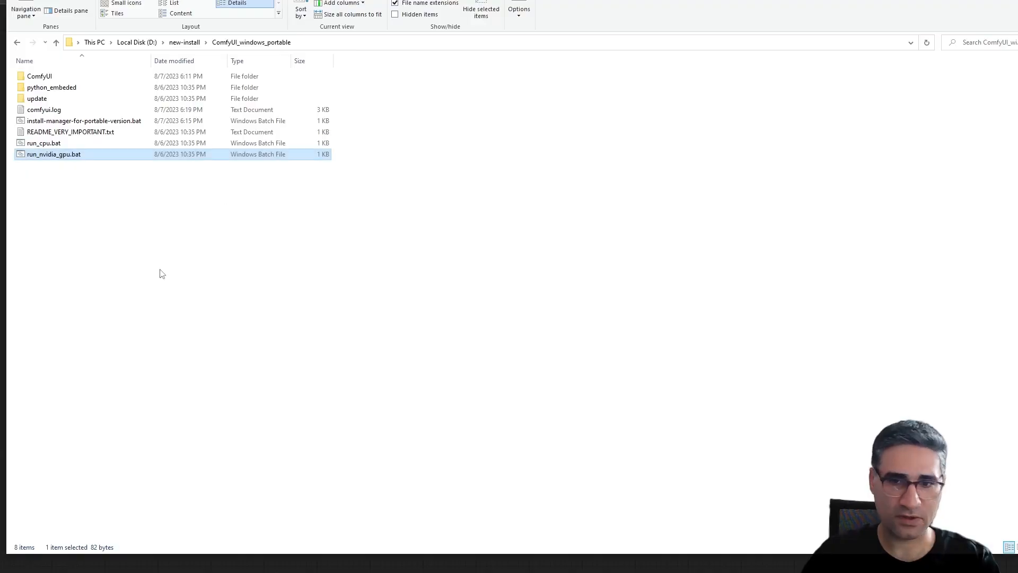
double_click(55, 158)
drag(1017, 80, 477, 60)
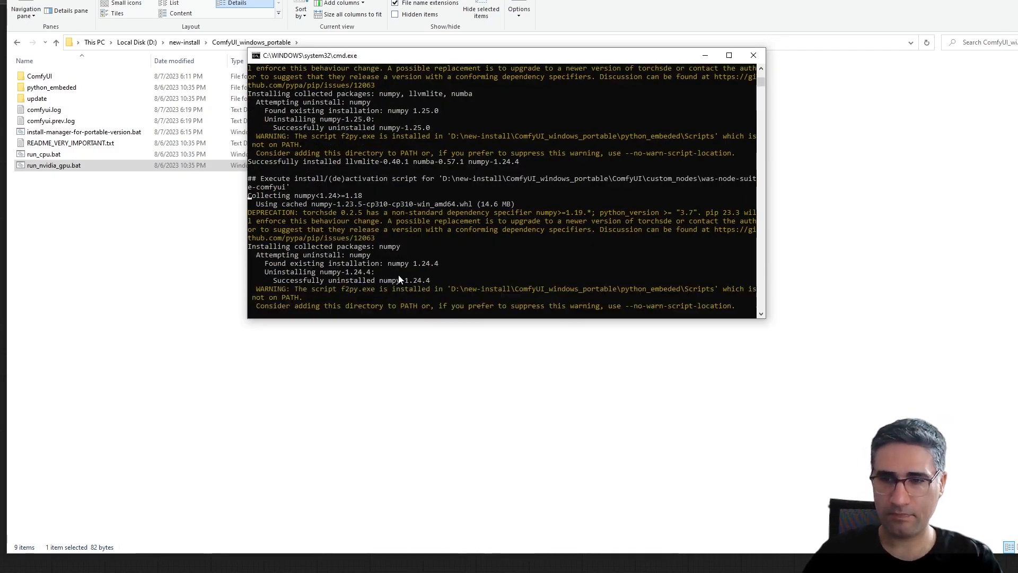
drag(460, 317, 693, 526)
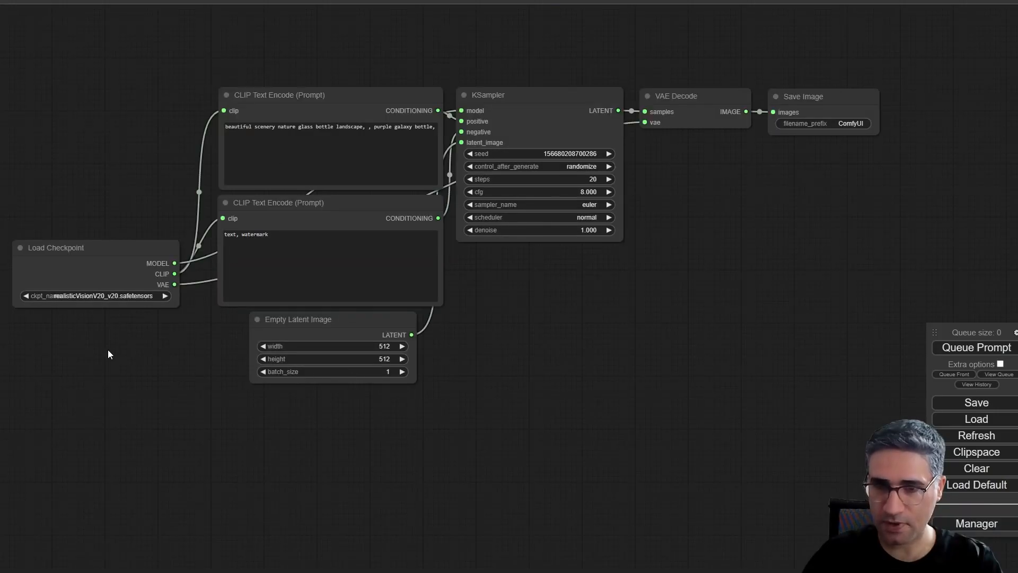
- Close the running ComfyUI console window and relaunch the server with run_nvidia_gpu.bat
key(alt+Tab)
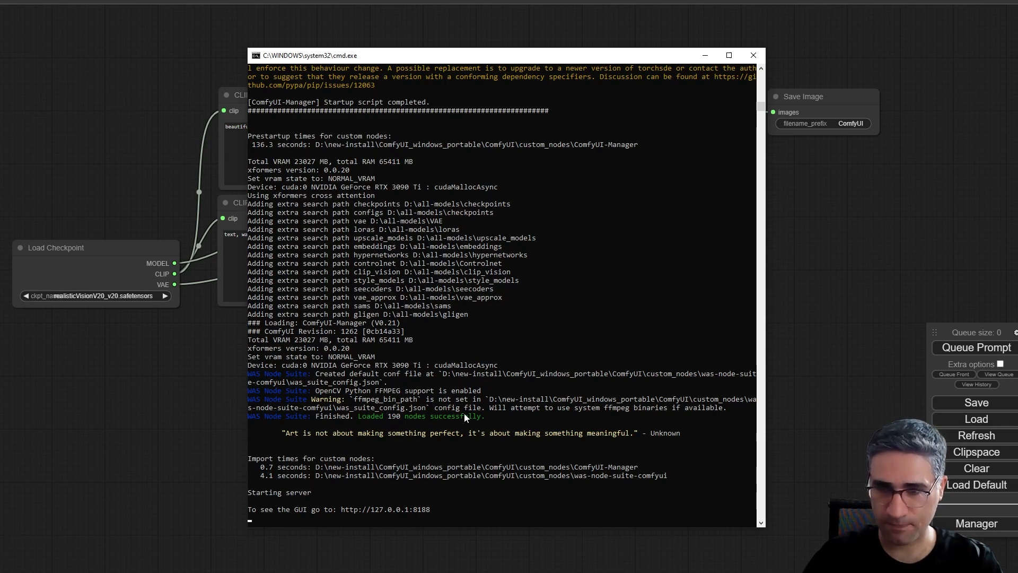
click(753, 55)
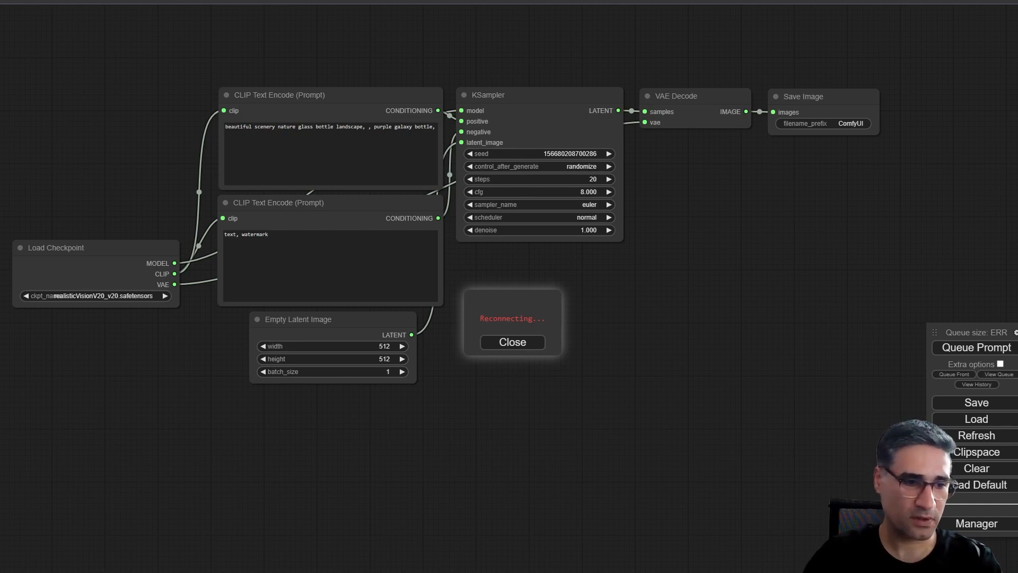
key(alt+Tab)
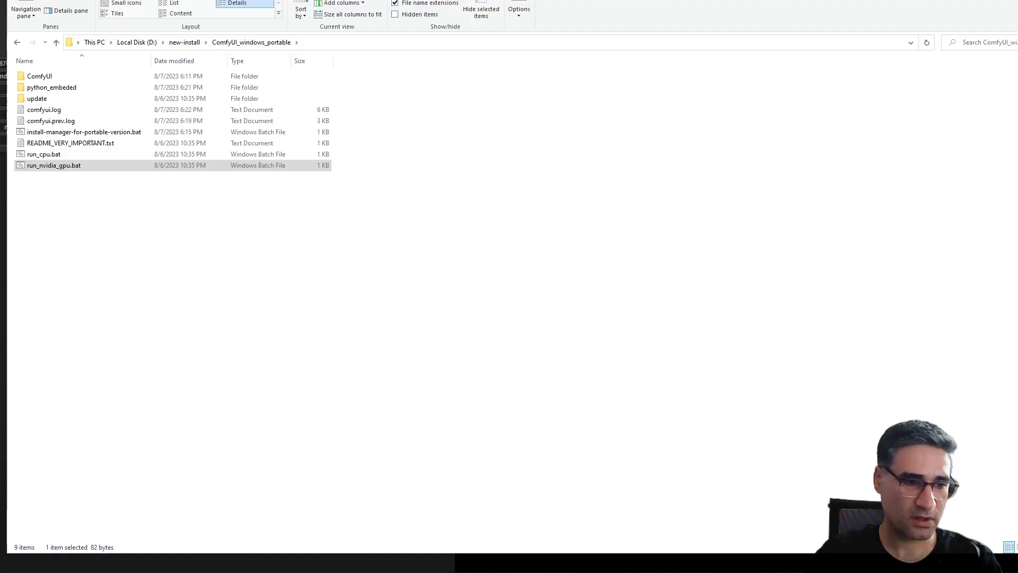
double_click(150, 166)
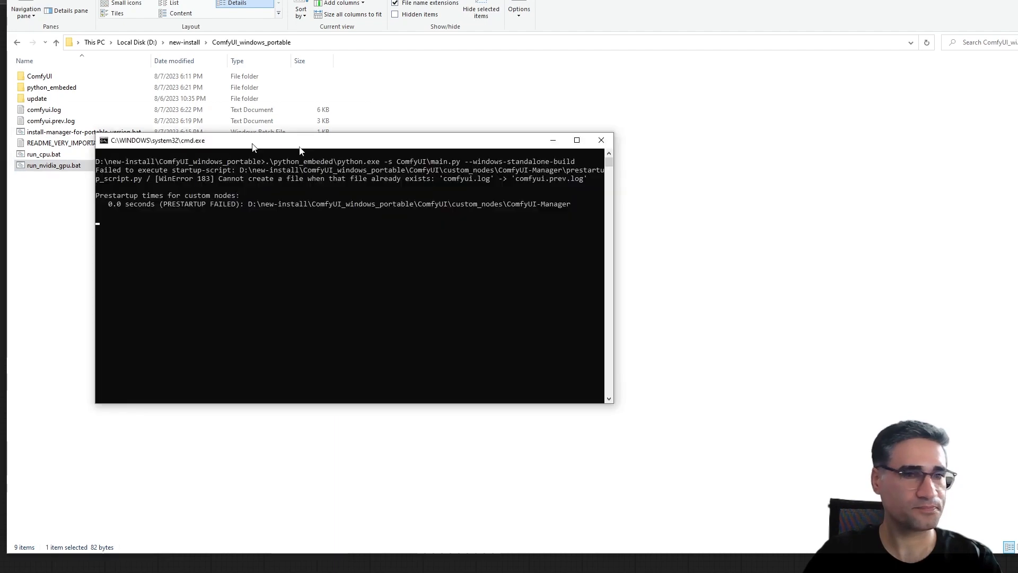
drag(252, 147, 334, 154)
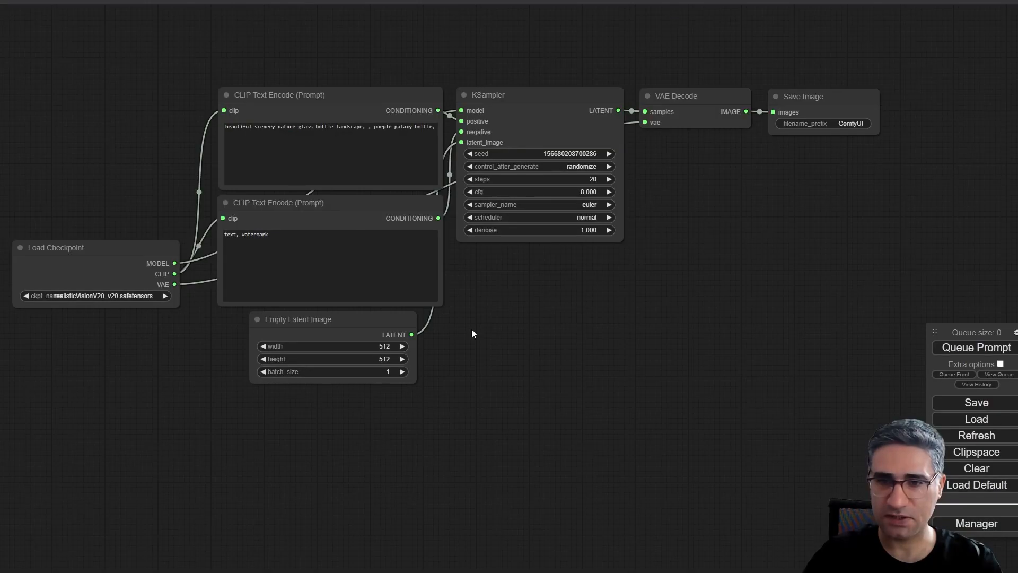
- Review the new startup log in the console window, including the WAS Node Suite warning about ffmpeg_bin_path
key(alt+Tab)
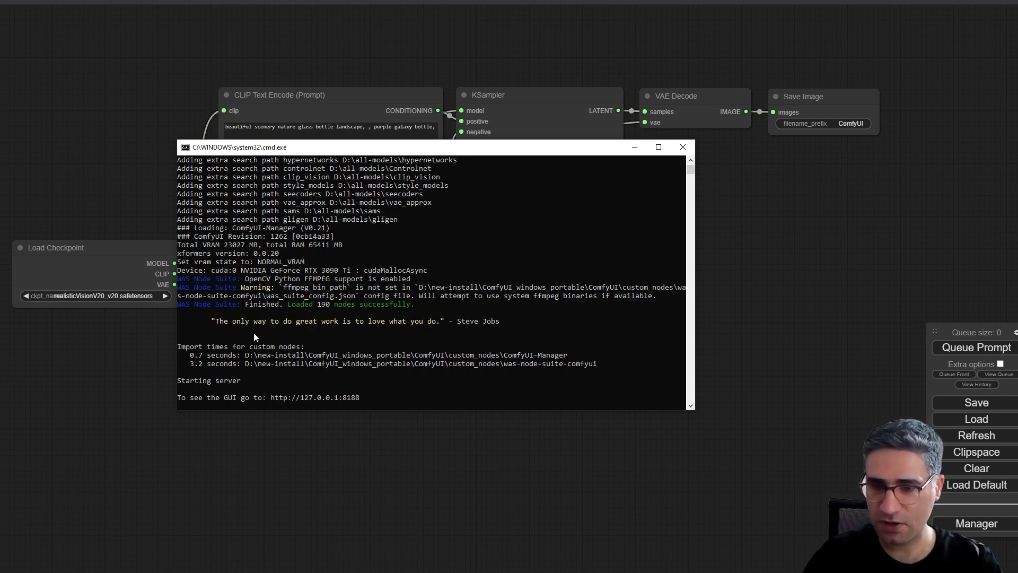
drag(245, 289, 321, 292)
click(286, 290)
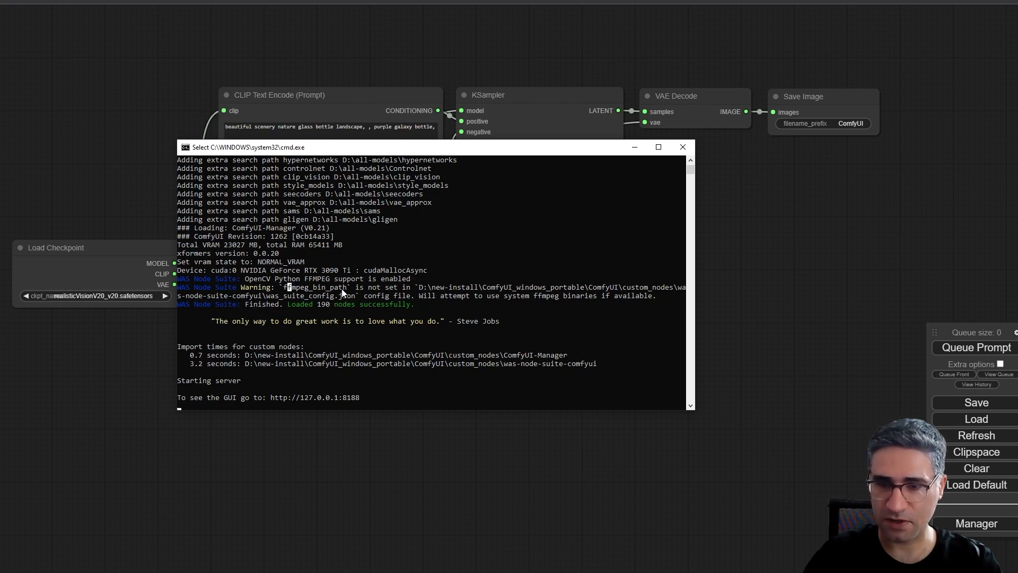
drag(346, 292, 286, 294)
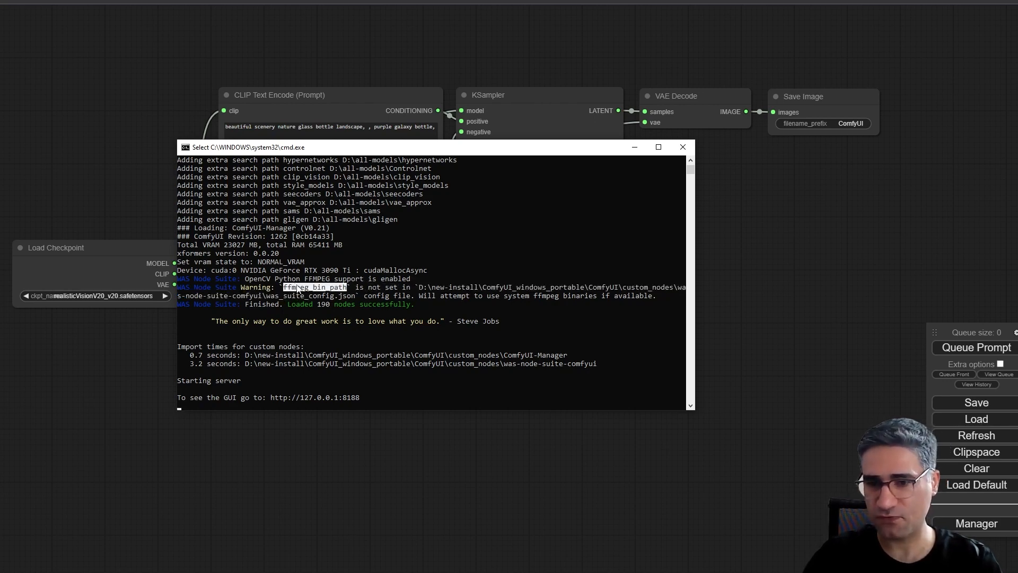
scroll(297, 290, up, 6)
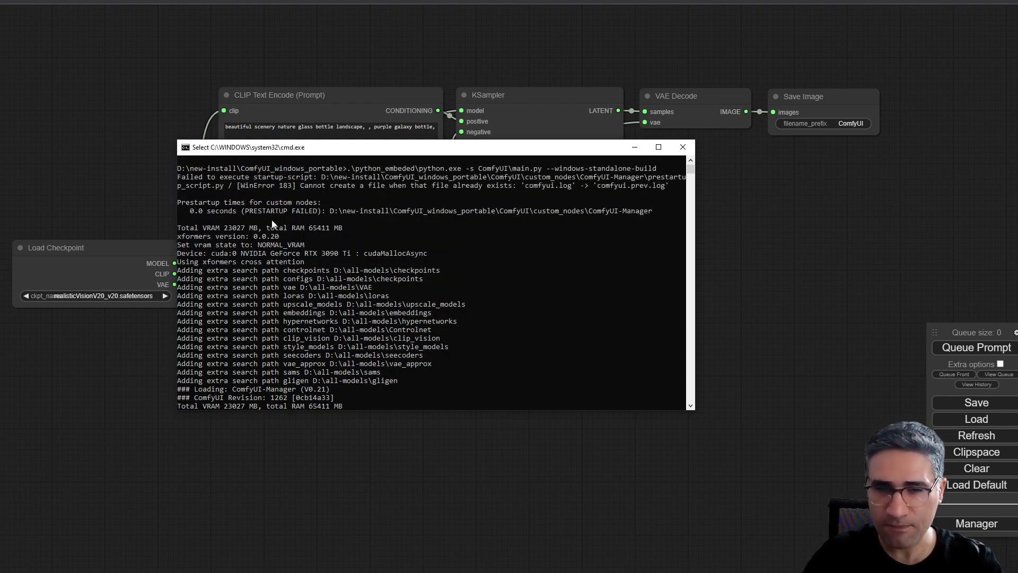
scroll(274, 200, down, 5)
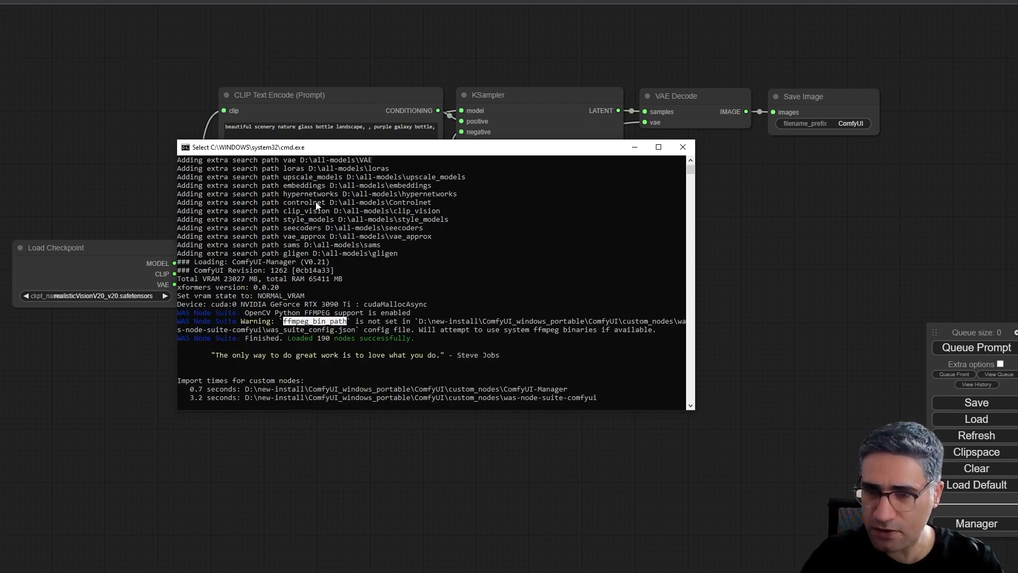
- Close the console, start ComfyUI again with run_nvidia_gpu.bat, and replace the loaded graph with the default workflow
click(683, 148)
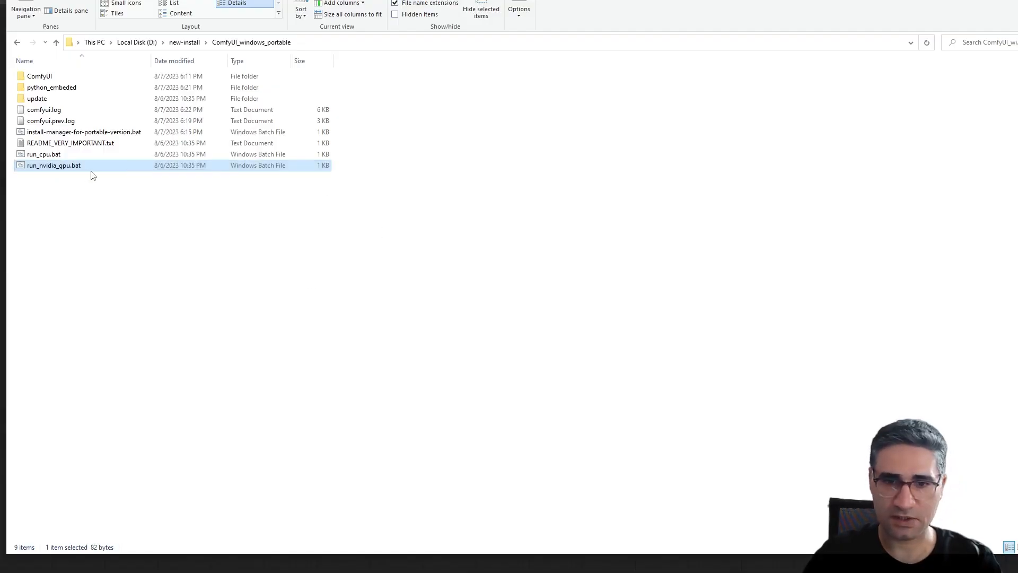
drag(0, 111, 345, 111)
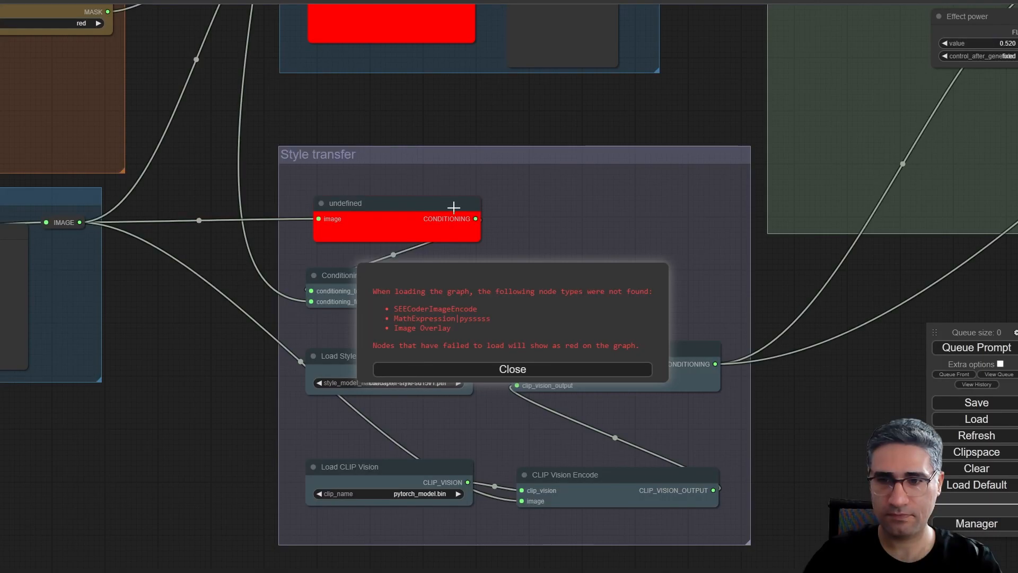
click(997, 485)
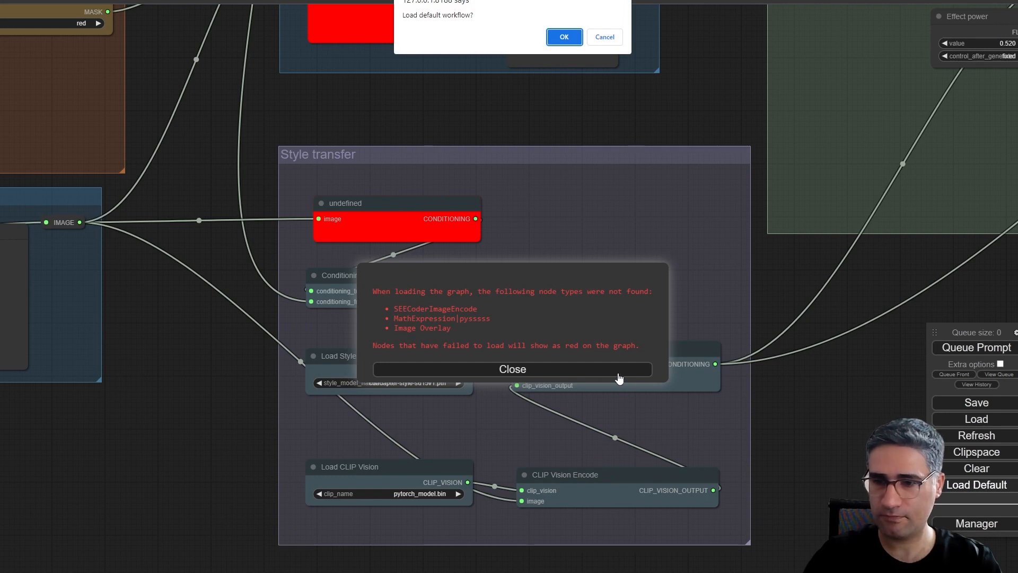
click(563, 37)
click(545, 369)
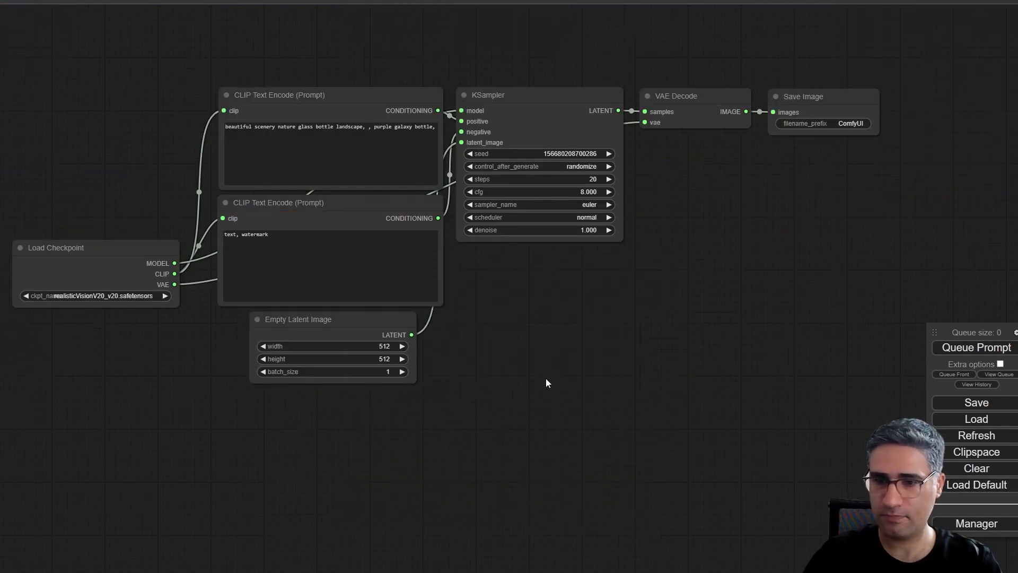
- Browse the WAS Suite subcategories among the Add Node categories, such as Text, Mask, Integer, Logic and Latent
drag(546, 378, 364, 315)
right_click(405, 234)
click(427, 232)
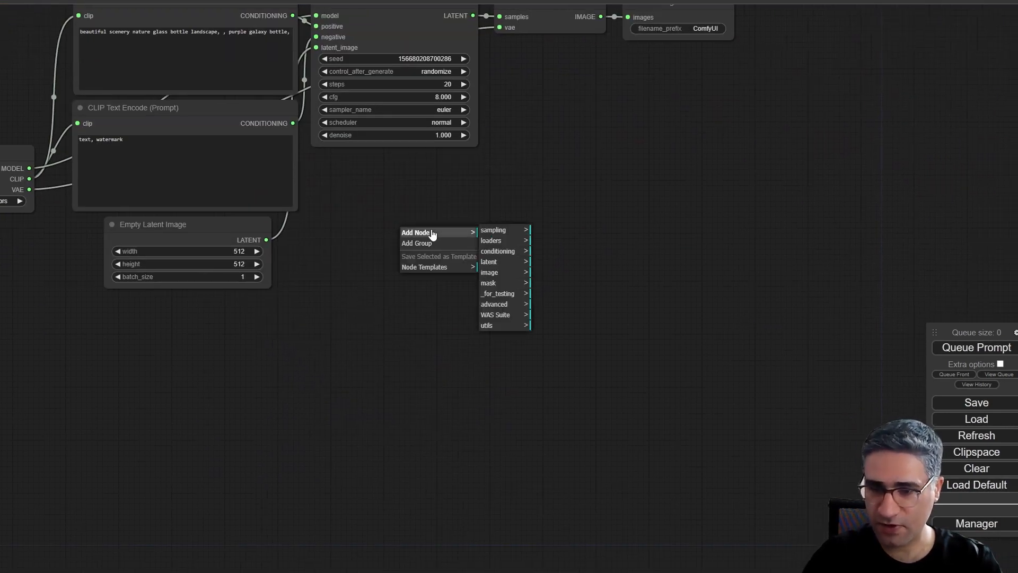
click(487, 317)
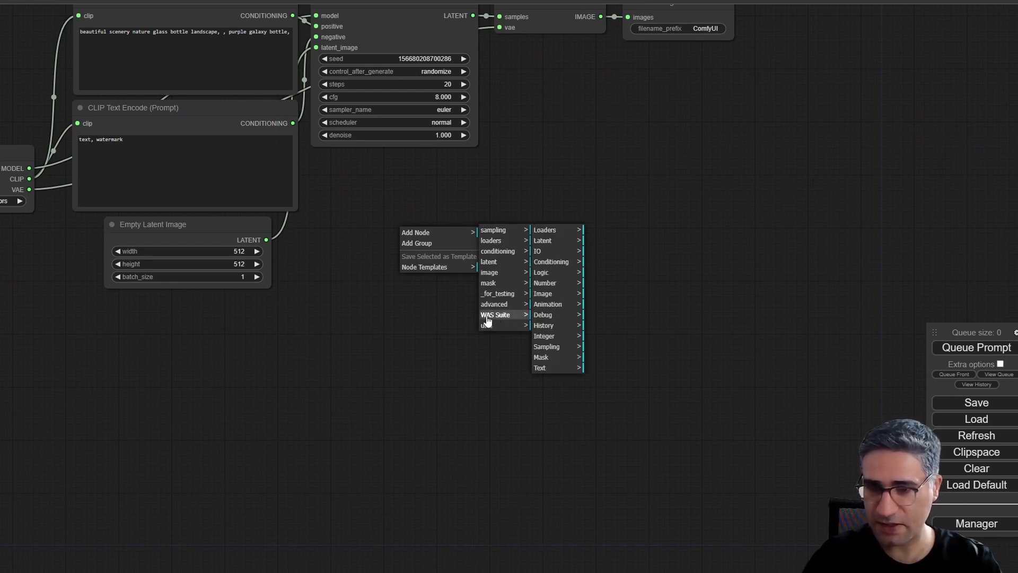
click(556, 368)
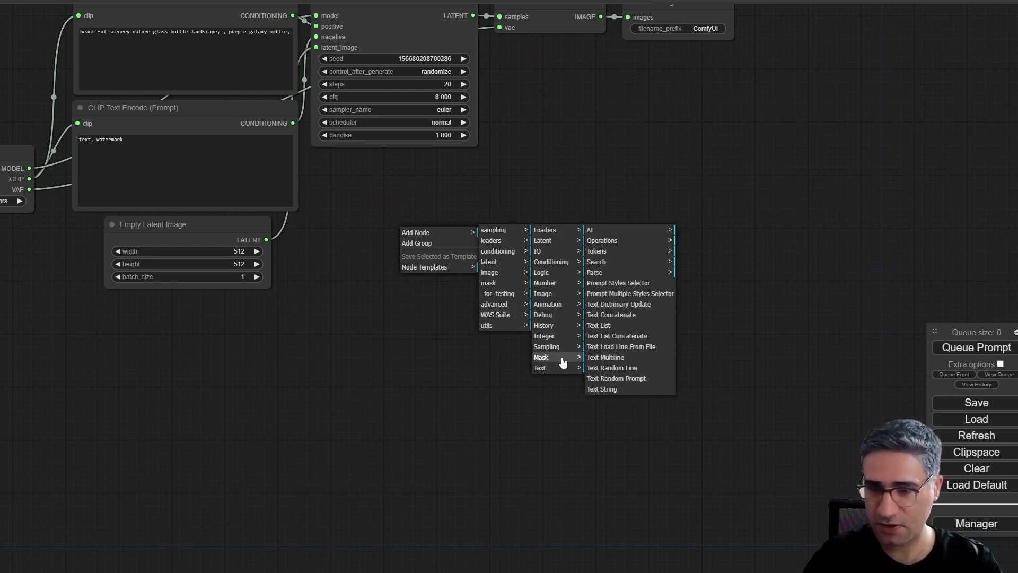
click(559, 357)
click(558, 346)
click(558, 337)
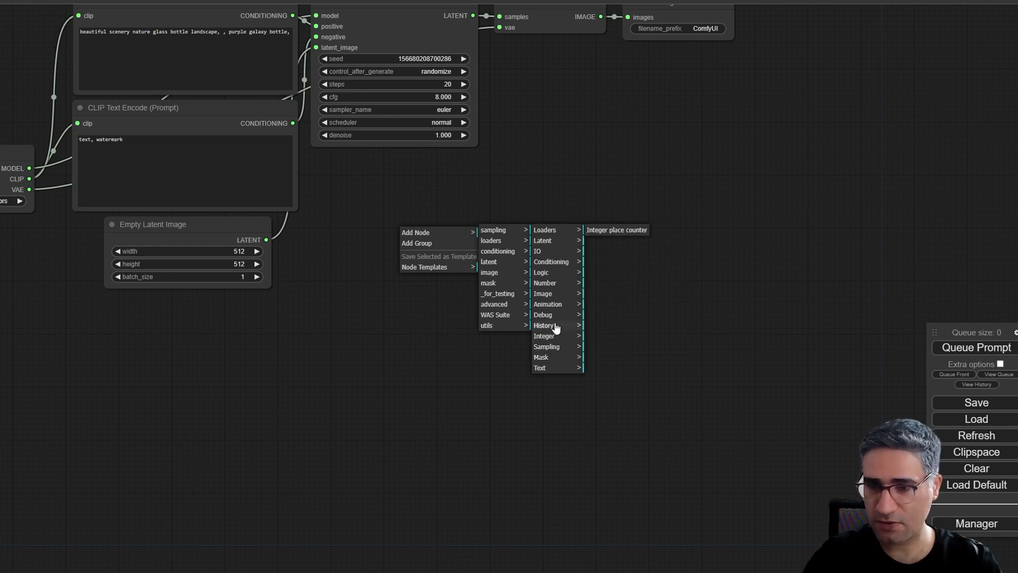
click(555, 325)
click(554, 304)
click(556, 283)
click(552, 272)
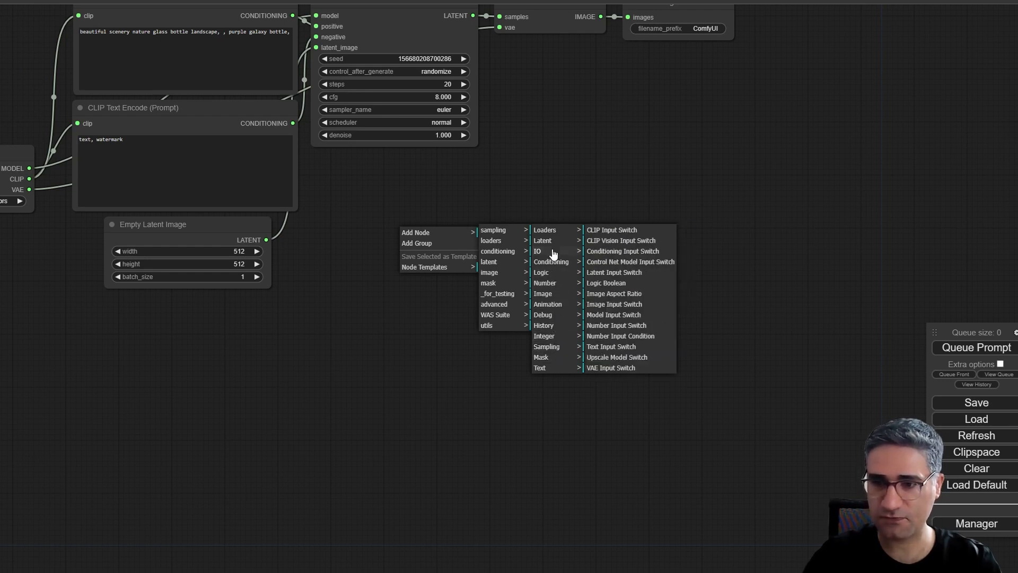
click(552, 252)
click(551, 241)
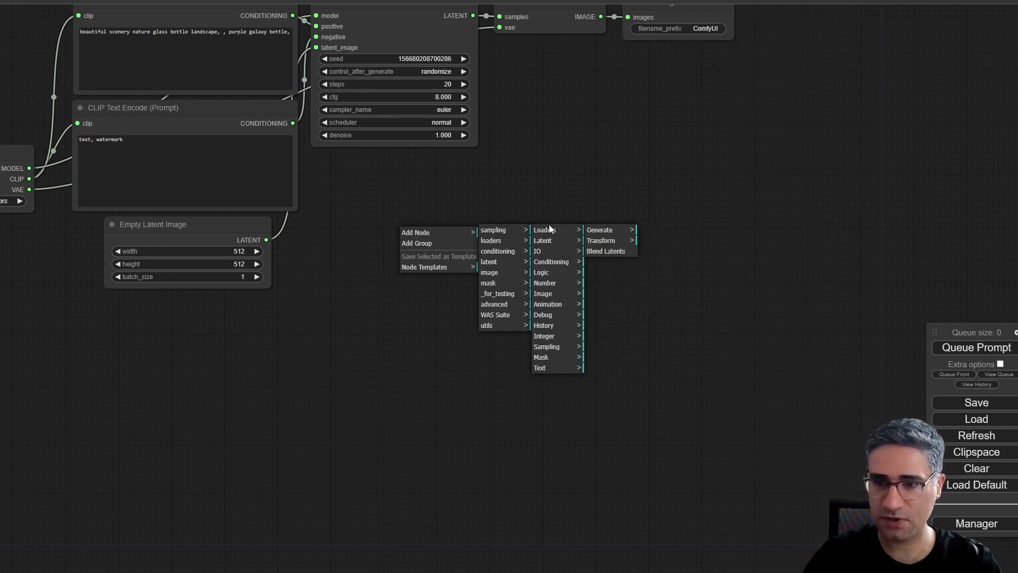
click(500, 318)
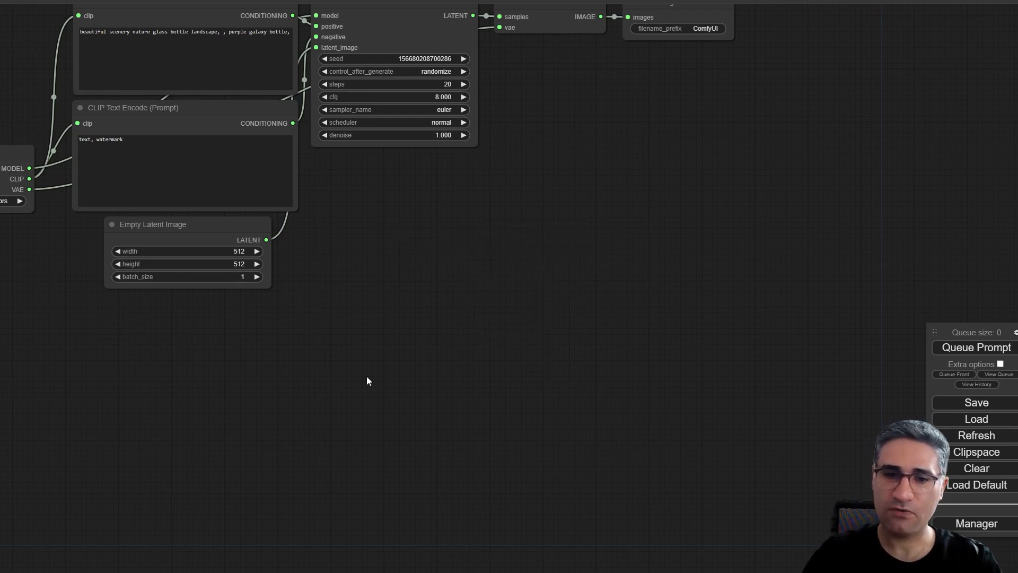
- Look through the Manager's list of installable custom nodes as far as ControlNet Preprocessors, and close the Manager
click(984, 527)
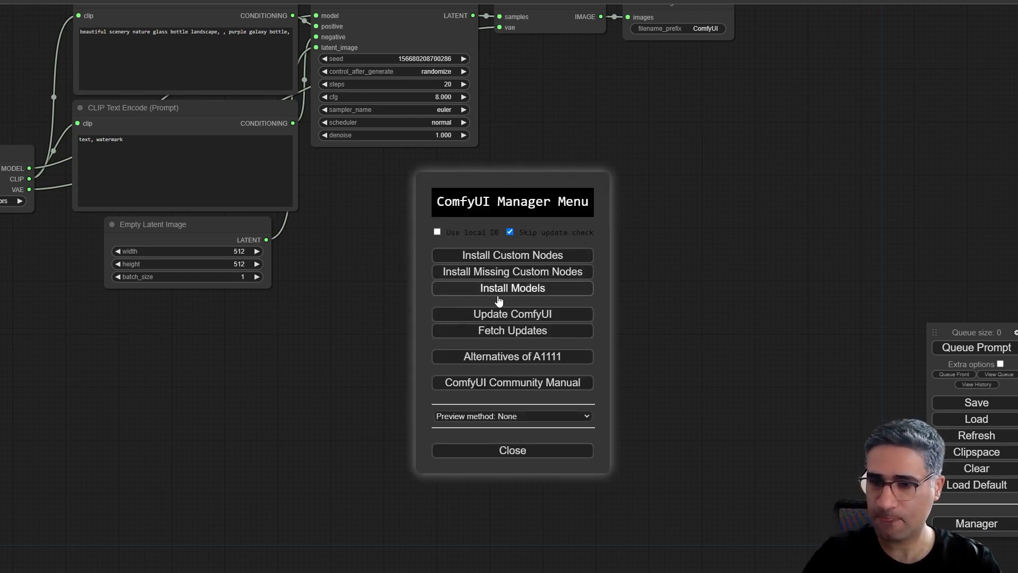
click(480, 257)
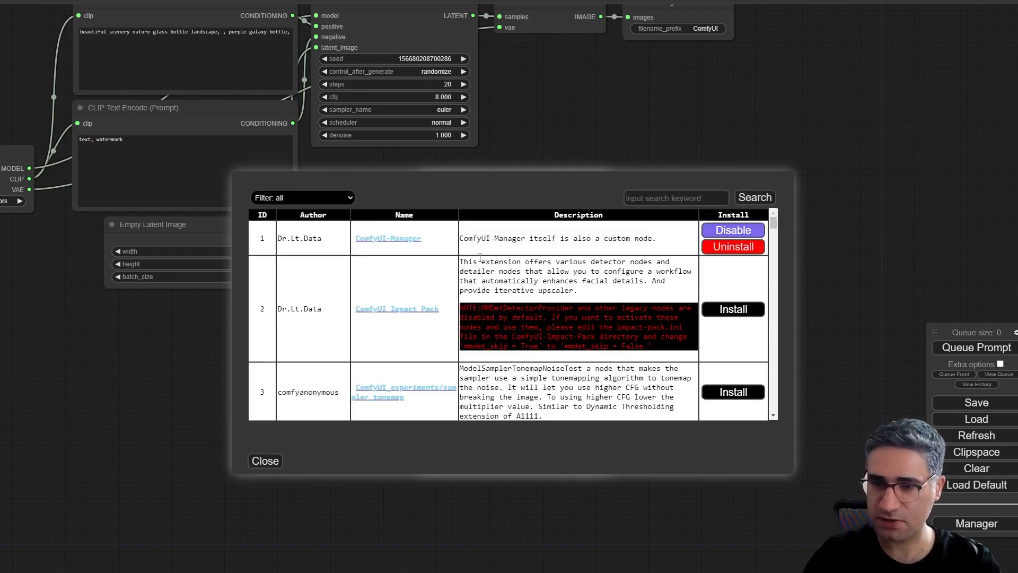
scroll(581, 332, down, 2)
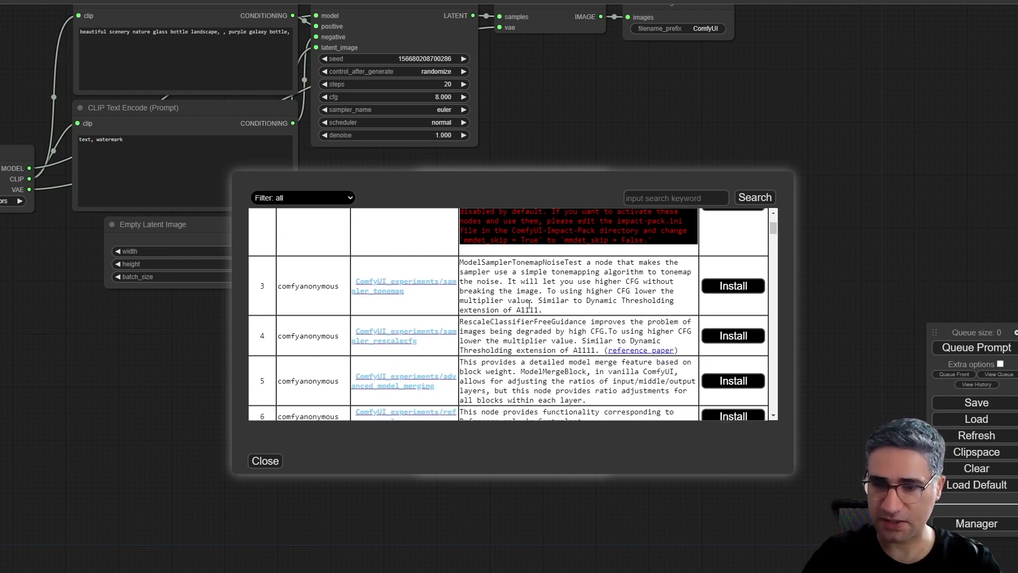
scroll(525, 311, down, 5)
scroll(530, 306, up, 1)
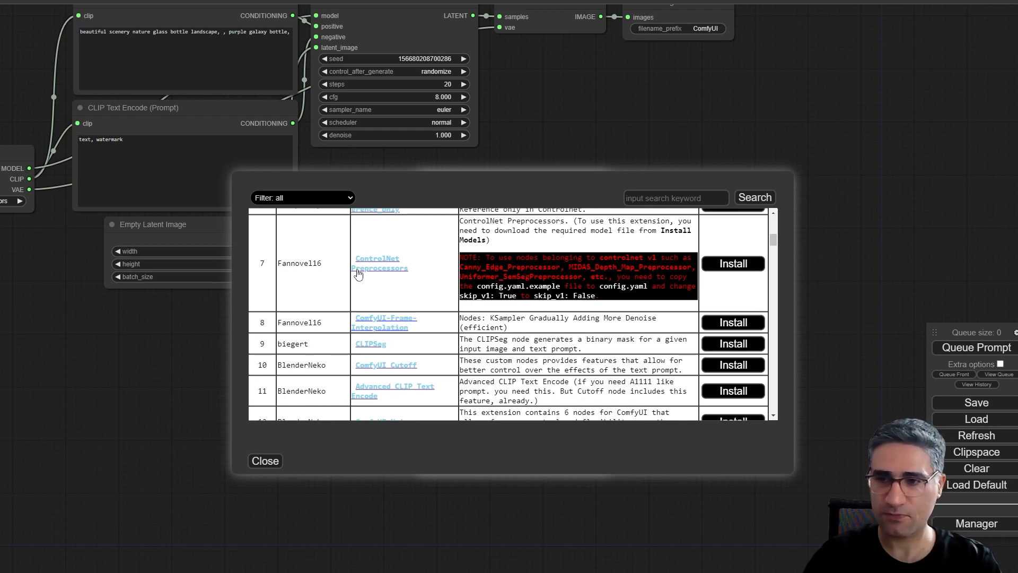
click(266, 461)
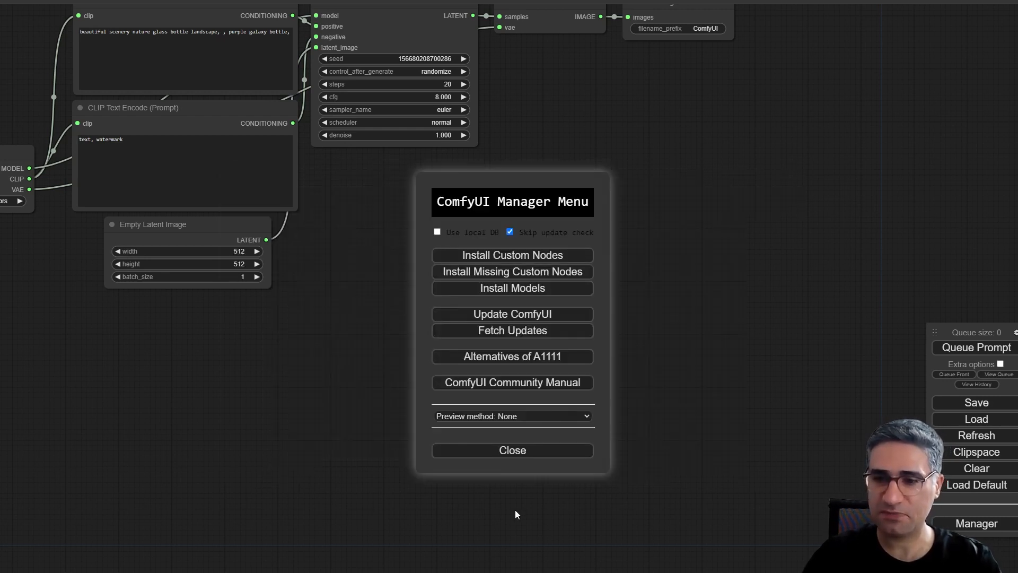
click(504, 454)
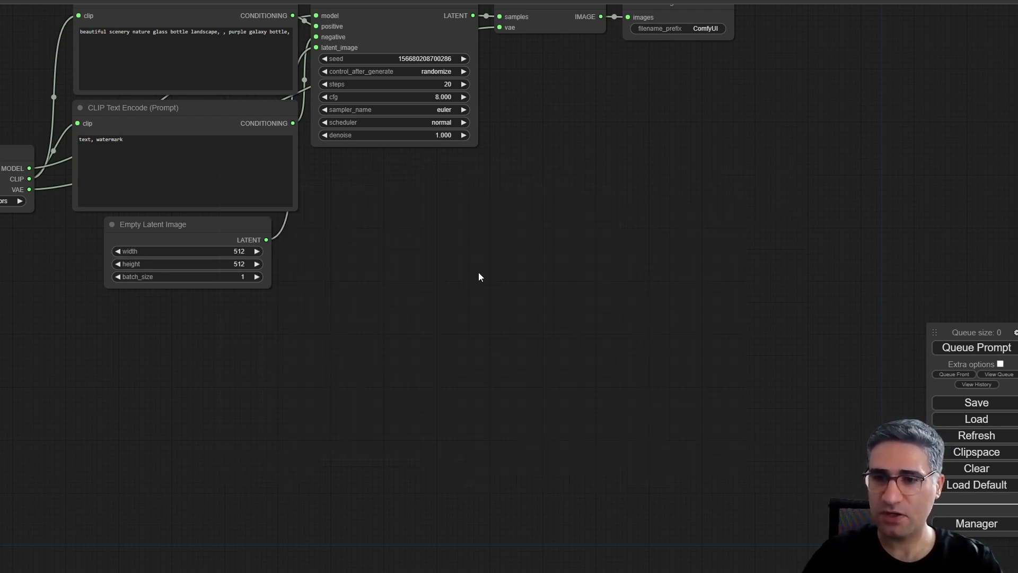
- Search the nodes for "cont" and add a ControlNetApply node to the empty canvas below the KSampler
drag(488, 272, 468, 331)
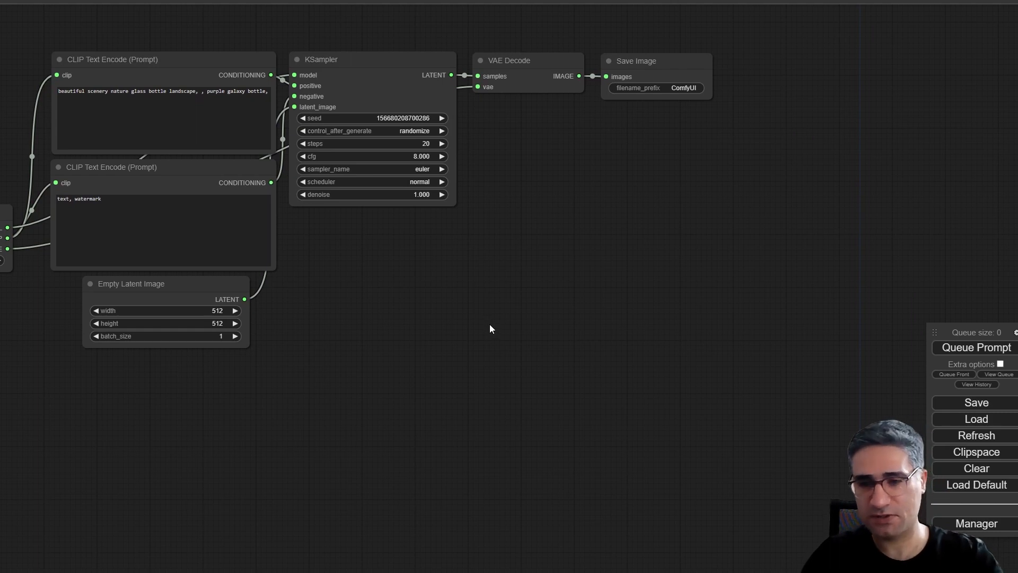
double_click(500, 334)
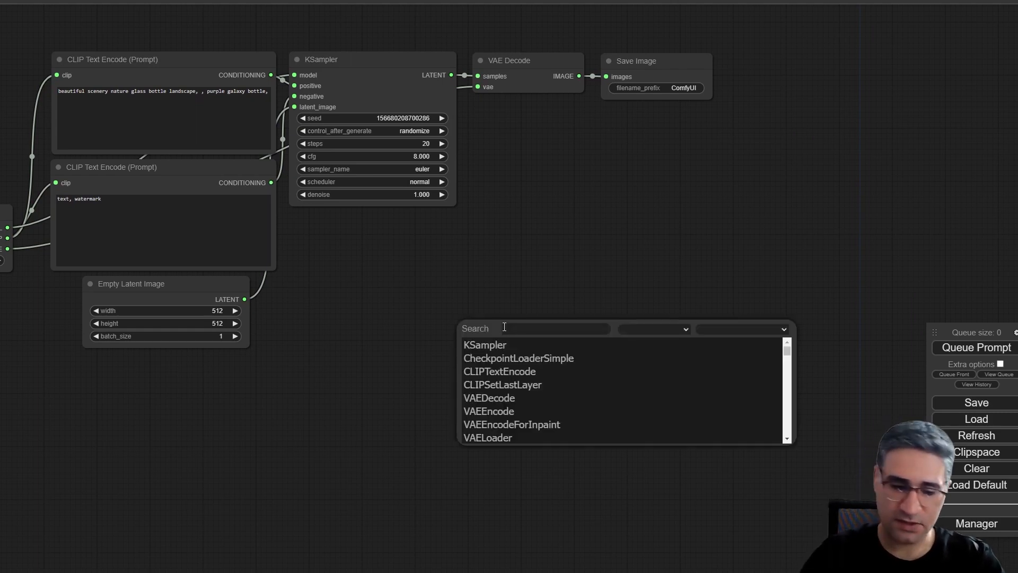
double_click(482, 297)
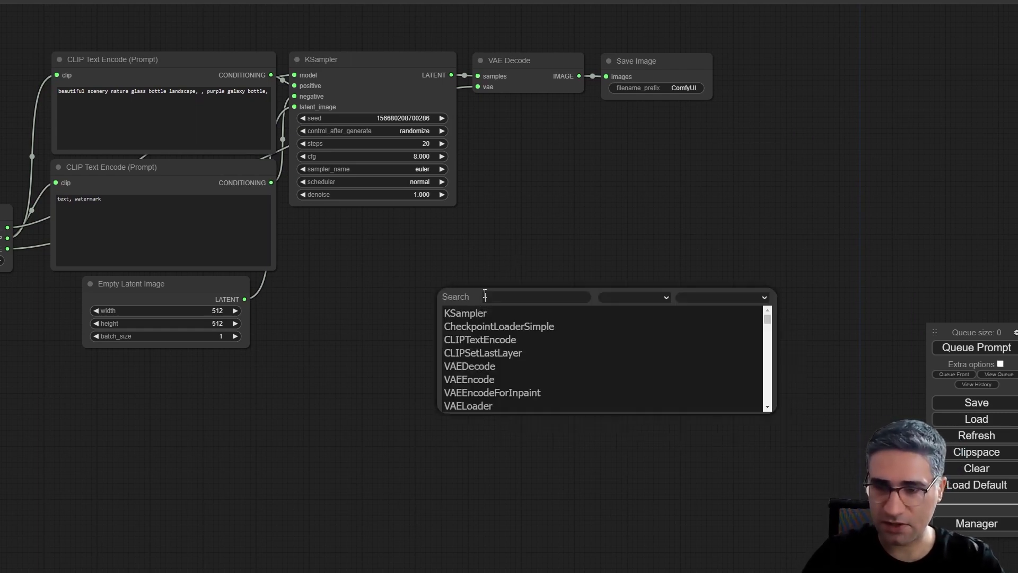
text(cont)
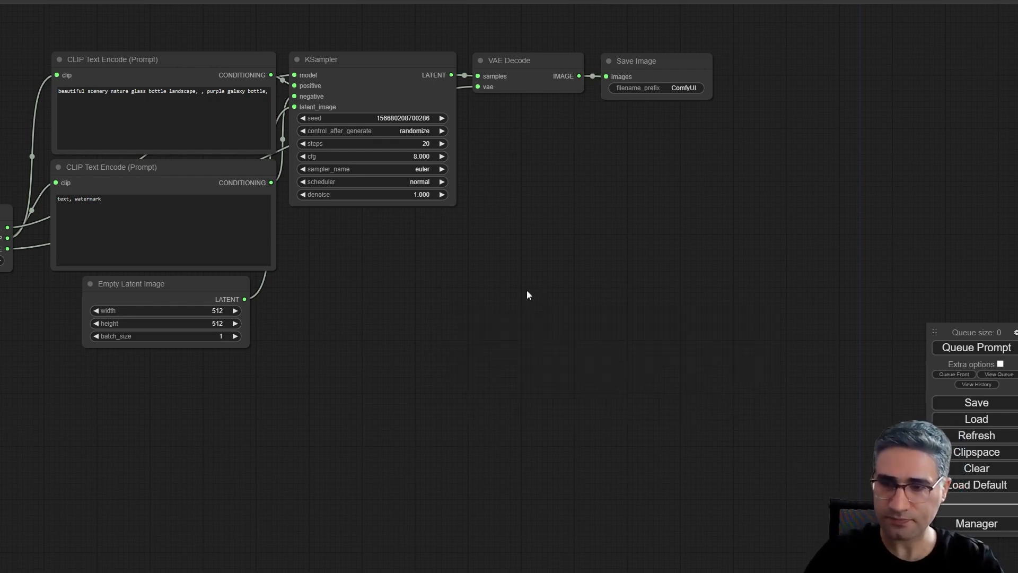
double_click(517, 290)
text(cont)
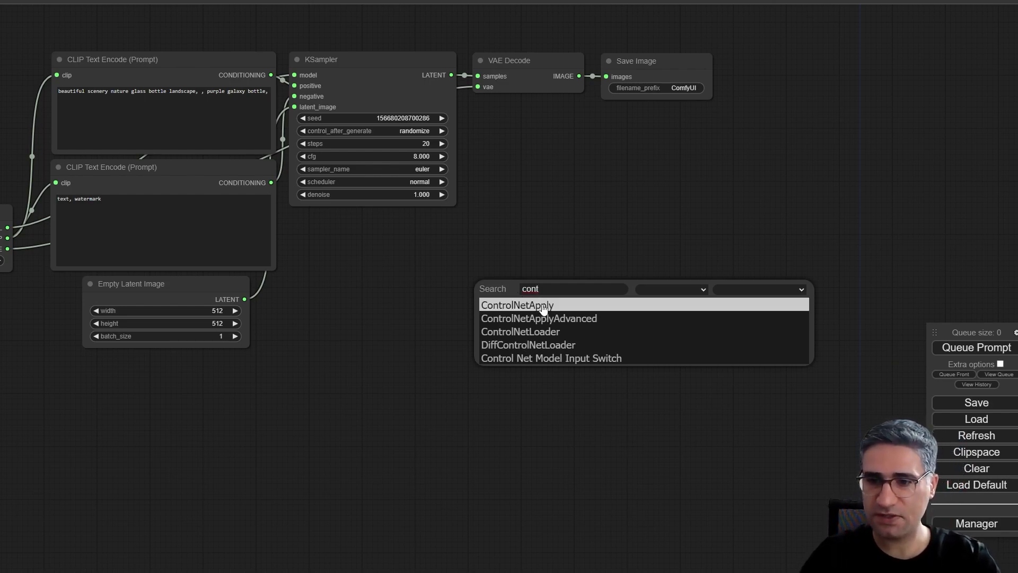
click(543, 308)
drag(587, 283, 525, 281)
scroll(527, 285, up, 5)
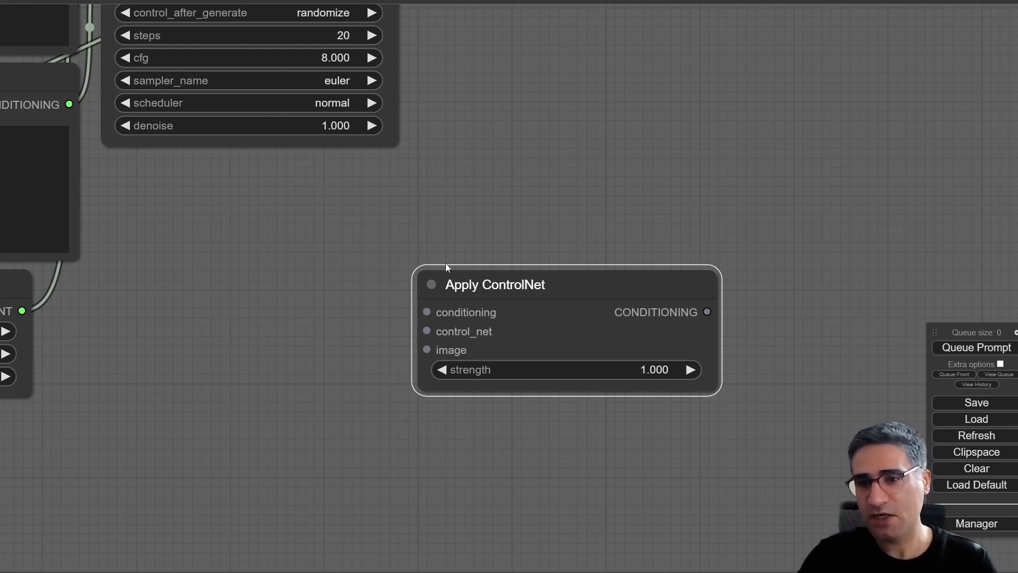
- Delete the Apply ControlNet node from the canvas
drag(559, 303, 551, 292)
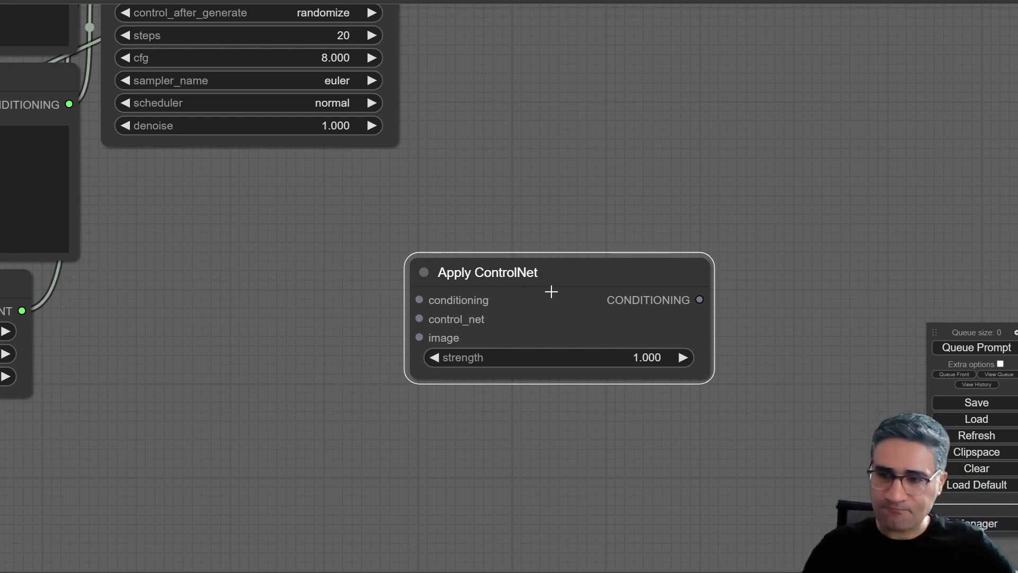
key(Delete)
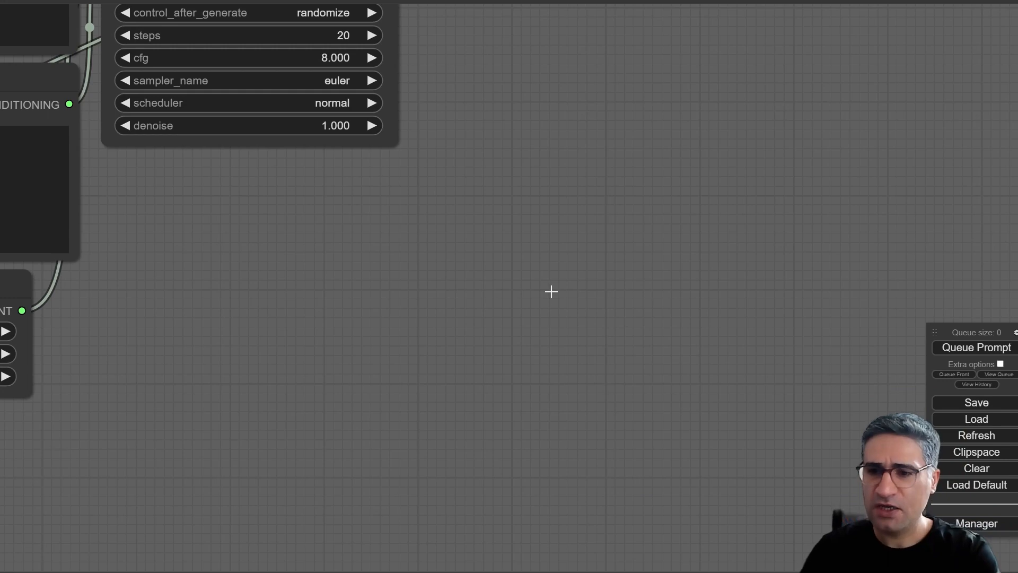
- Find ControlNet Preprocessors in the Manager's custom node list and read its note on config.yaml and the skip_v1 setting
click(975, 525)
click(467, 256)
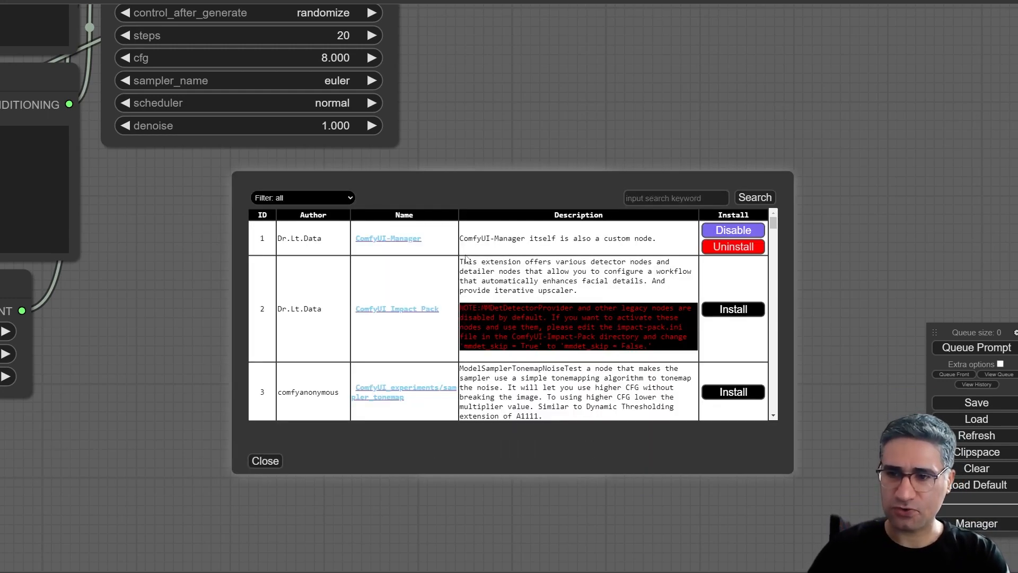
scroll(467, 260, down, 5)
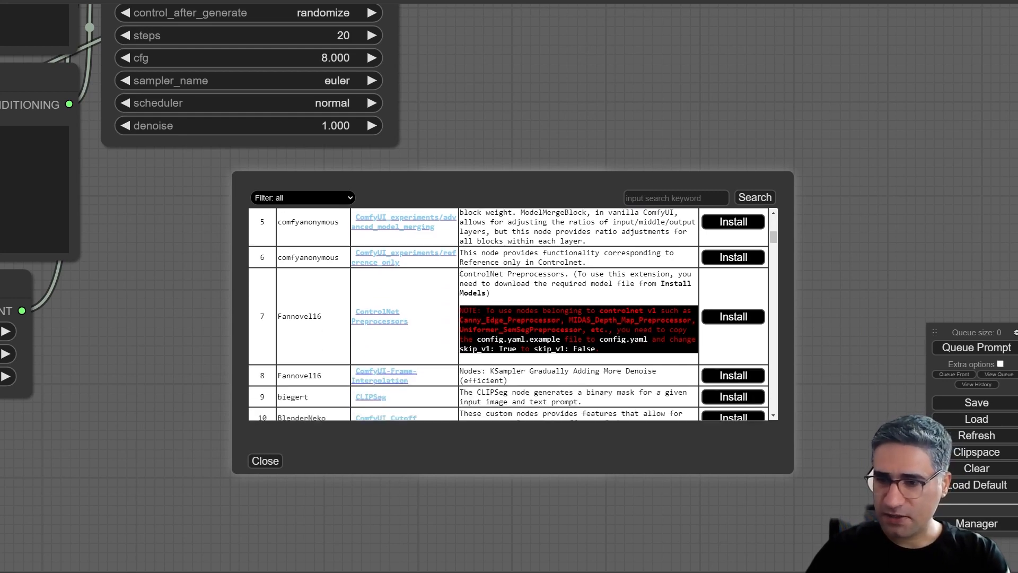
drag(466, 310, 488, 312)
click(566, 321)
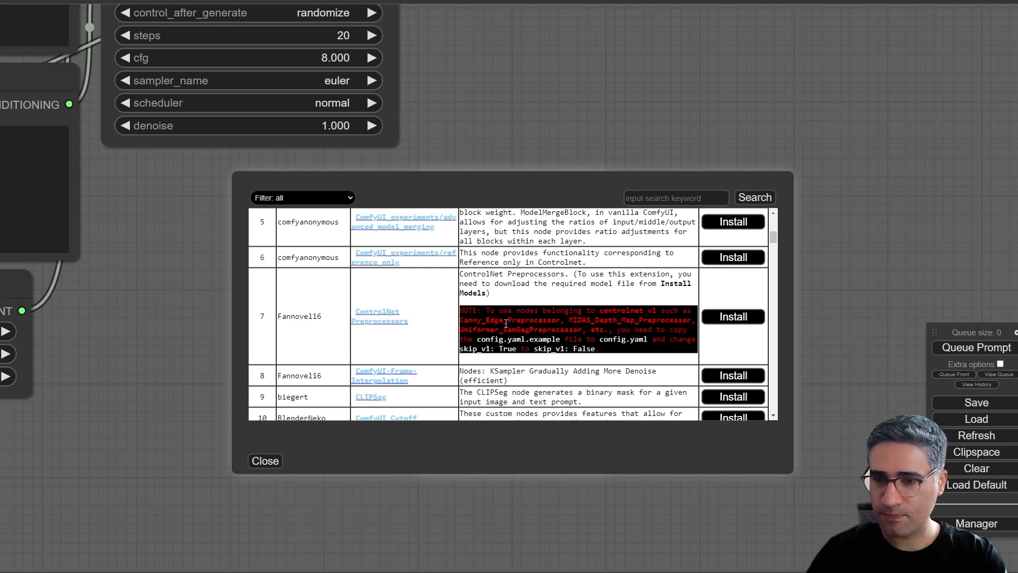
drag(467, 321, 643, 320)
drag(461, 330, 567, 326)
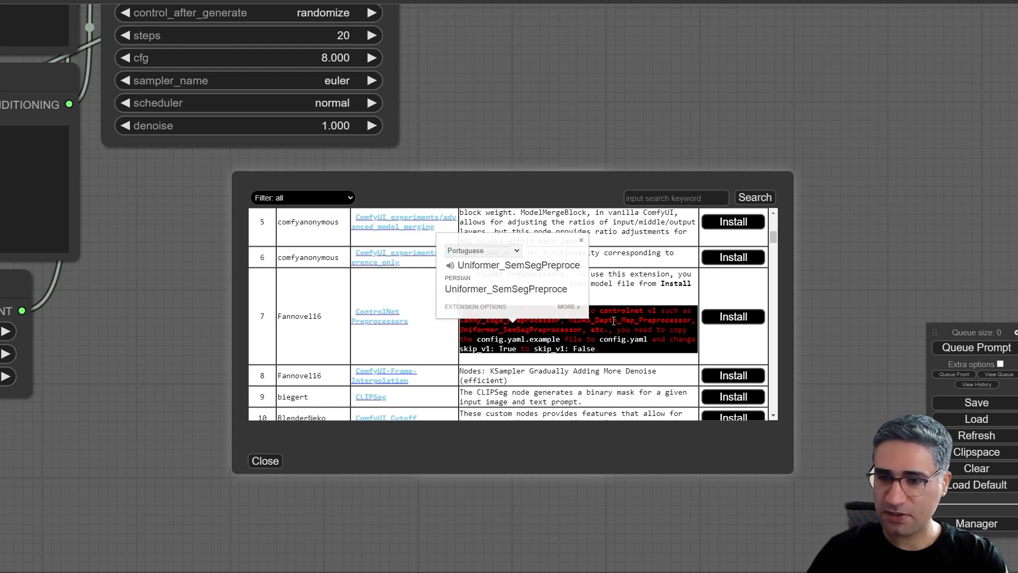
click(575, 329)
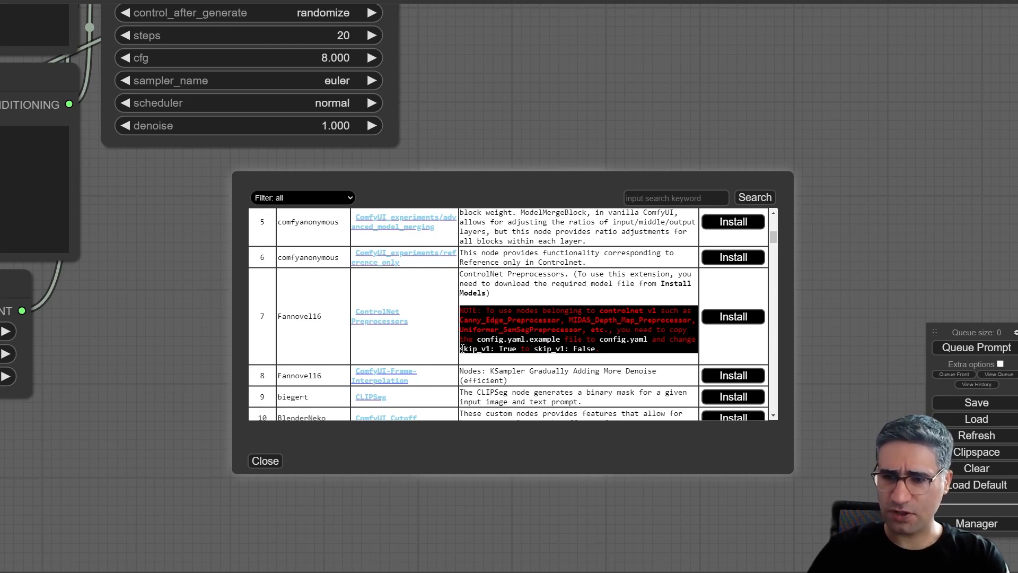
drag(459, 349, 539, 349)
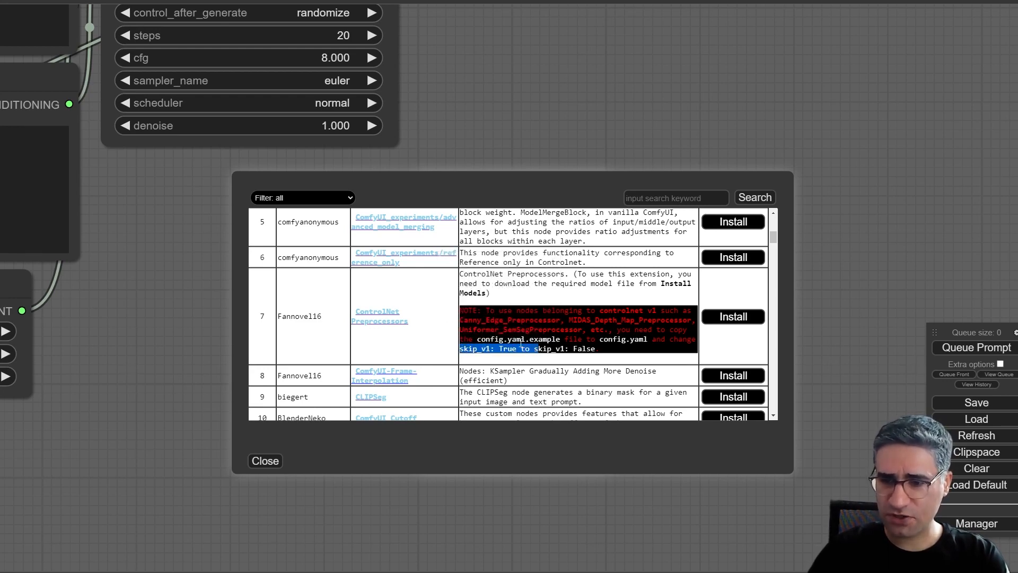
click(537, 350)
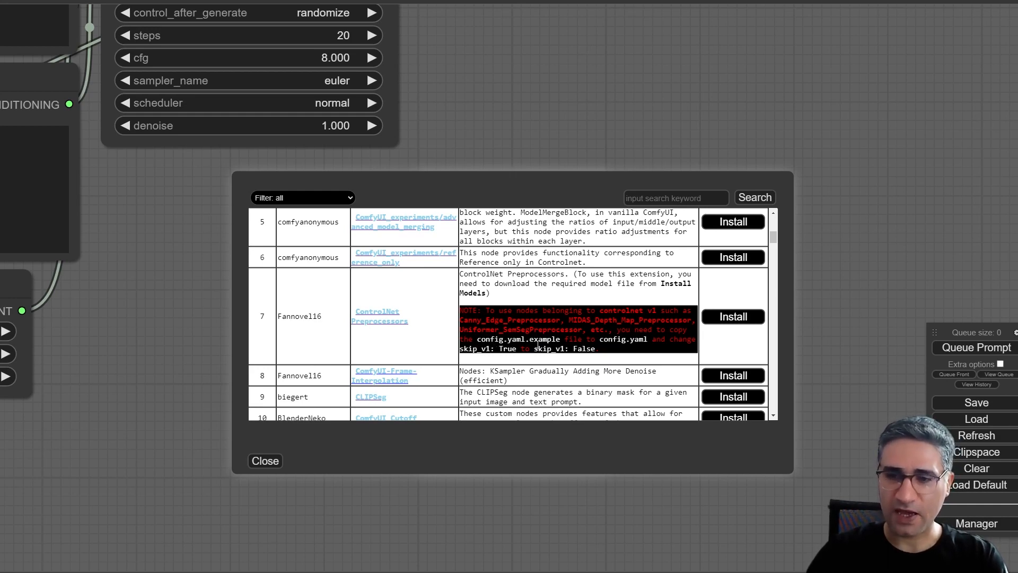
drag(534, 348, 598, 350)
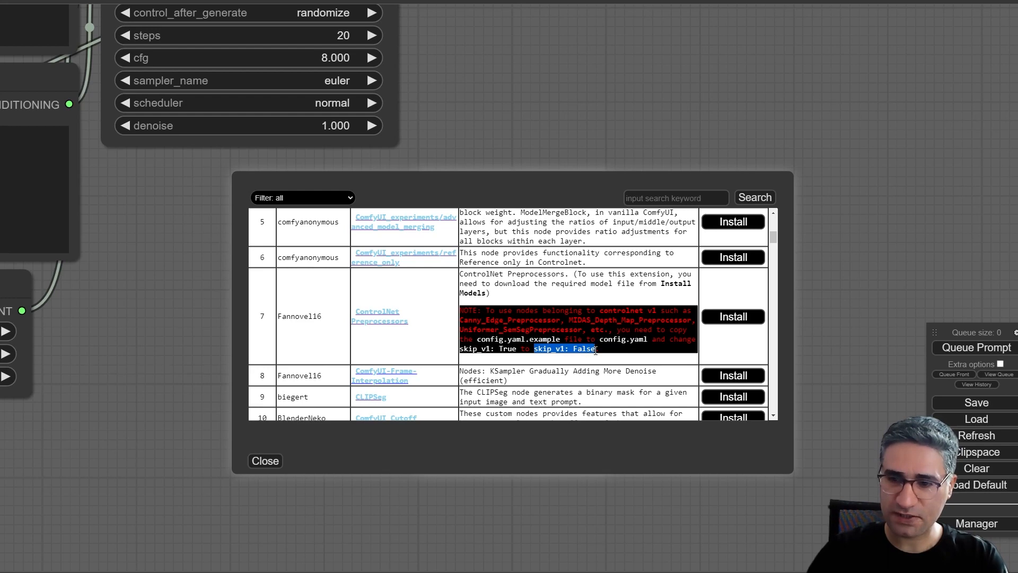
click(594, 351)
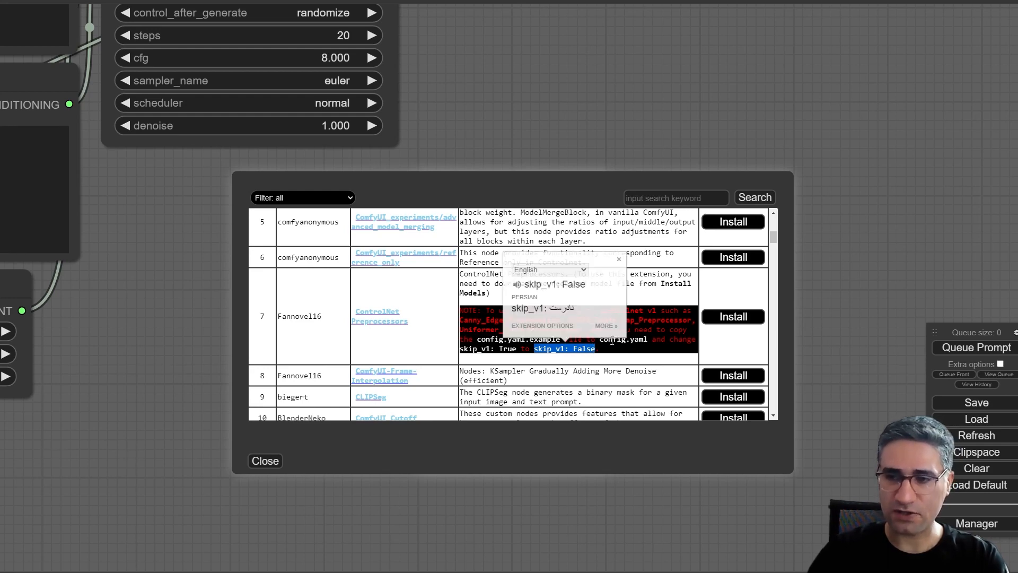
click(609, 352)
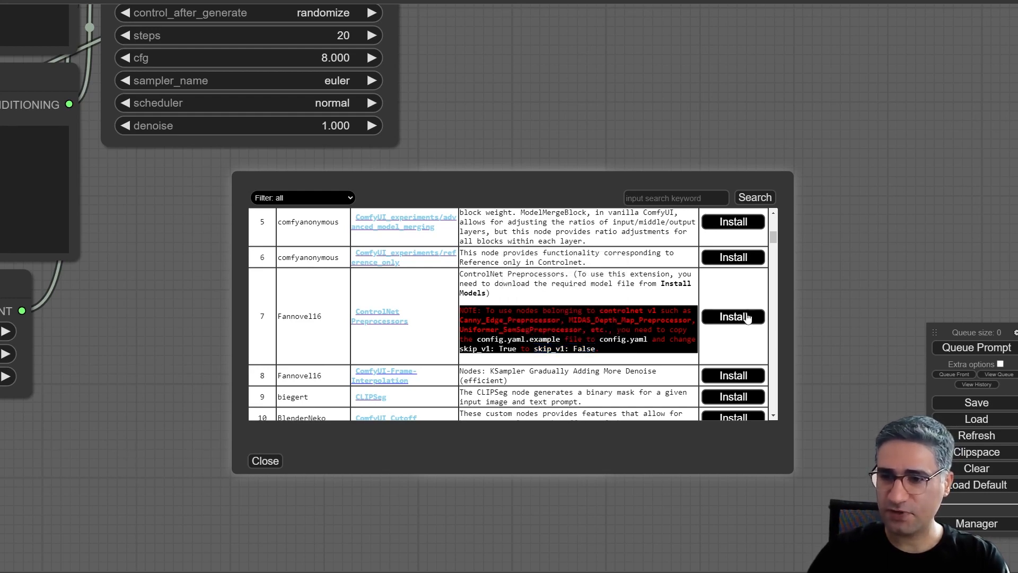
- Install the ControlNet Preprocessors custom nodes, then check the installation output in the ComfyUI console and close it
click(746, 318)
click(327, 572)
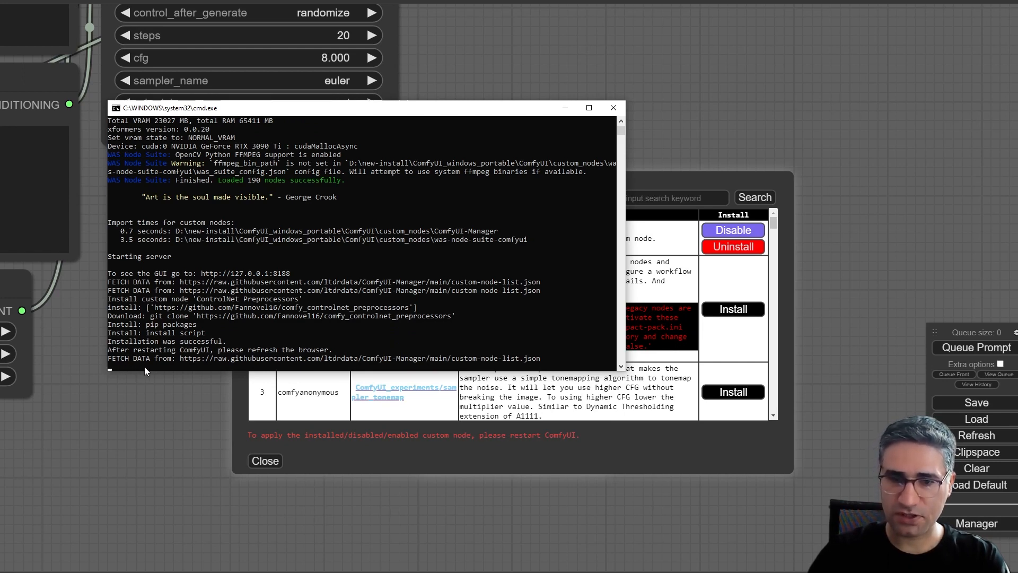
drag(378, 113, 373, 13)
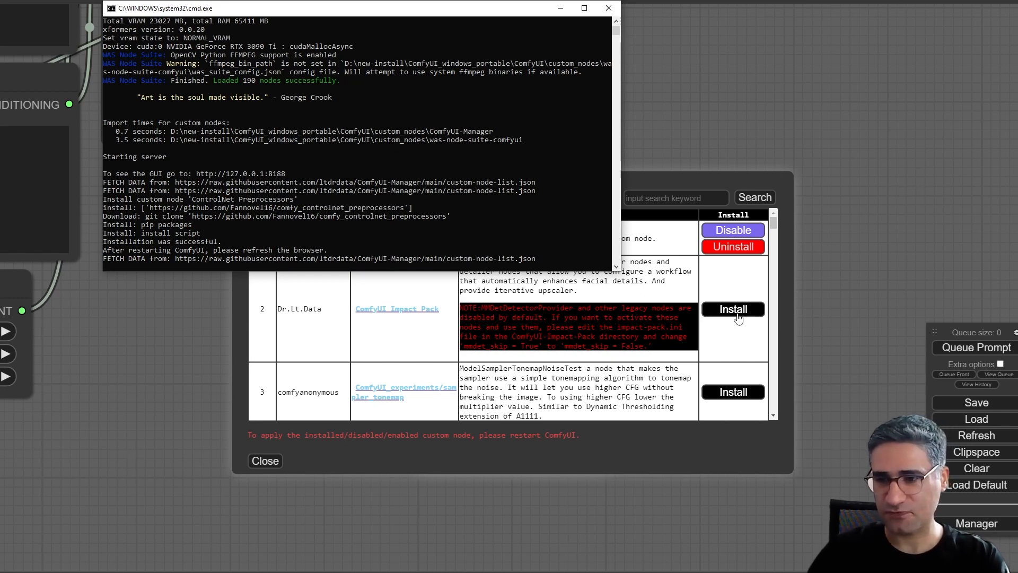
click(164, 216)
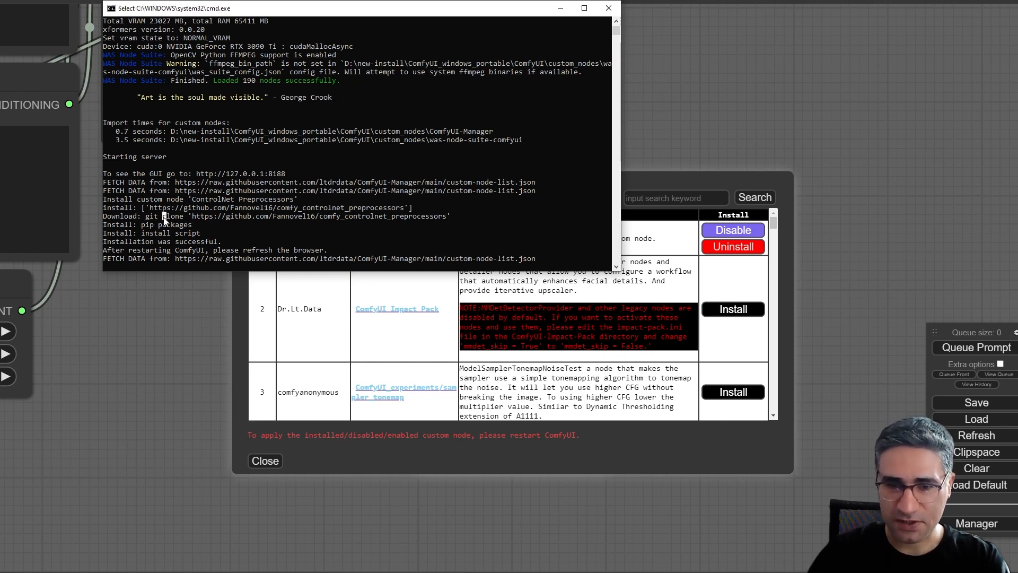
drag(108, 242, 210, 243)
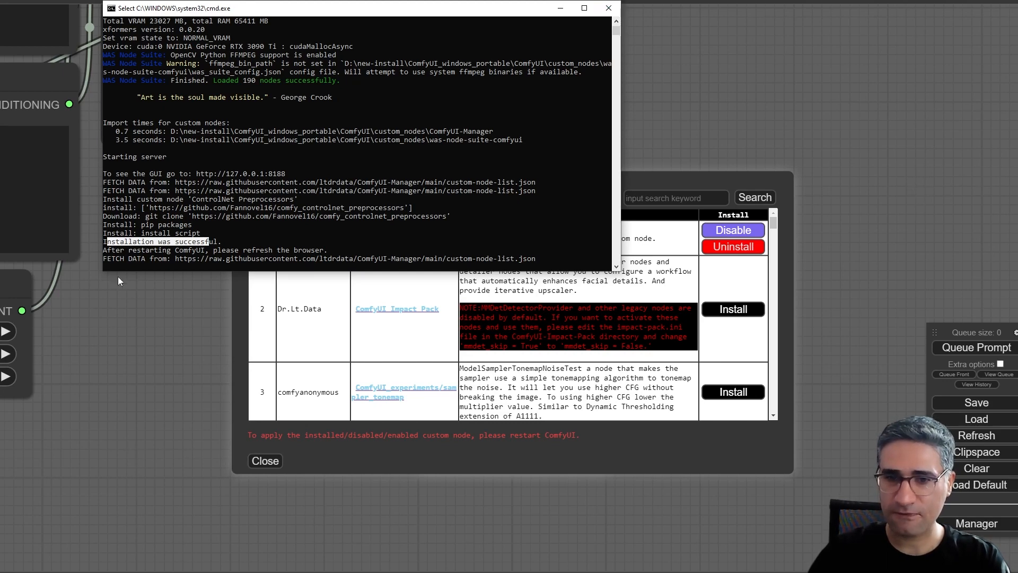
click(608, 9)
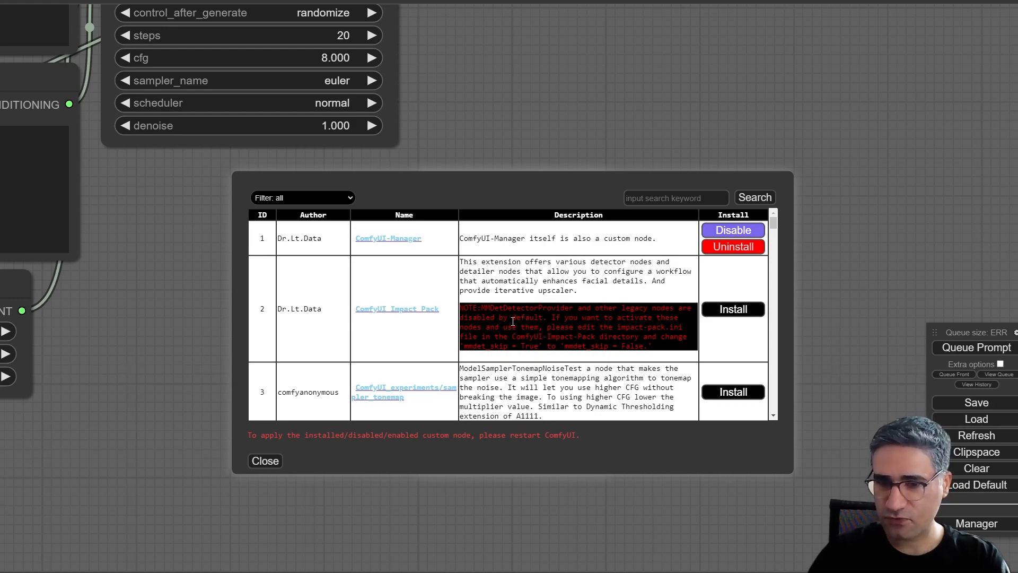
- Recheck the ControlNet Preprocessors note, then open ComfyUI\custom_nodes\comfy_controlnet_preprocessors in File Explorer
scroll(513, 320, down, 5)
scroll(517, 319, up, 5)
scroll(524, 317, down, 3)
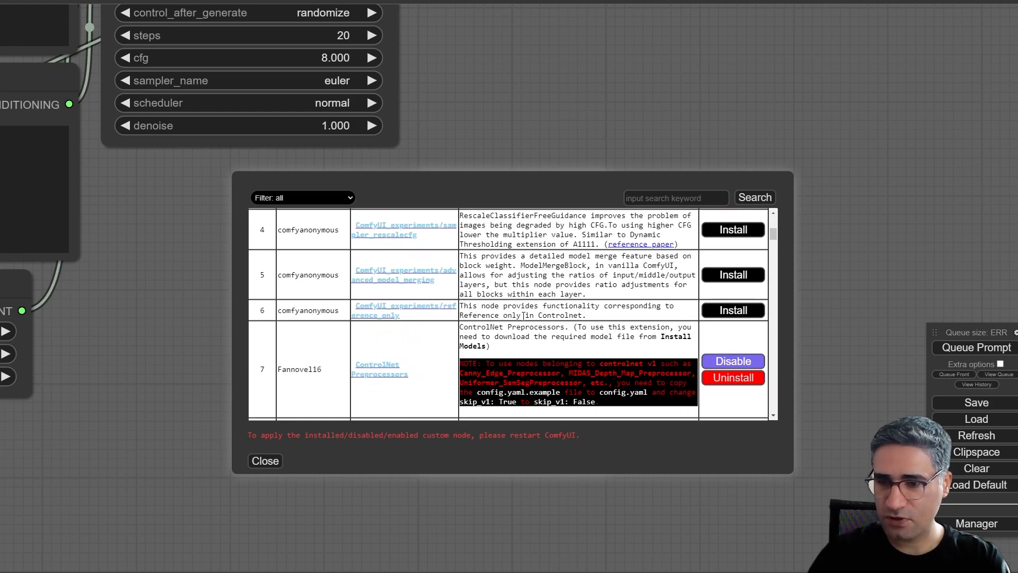
scroll(524, 317, down, 2)
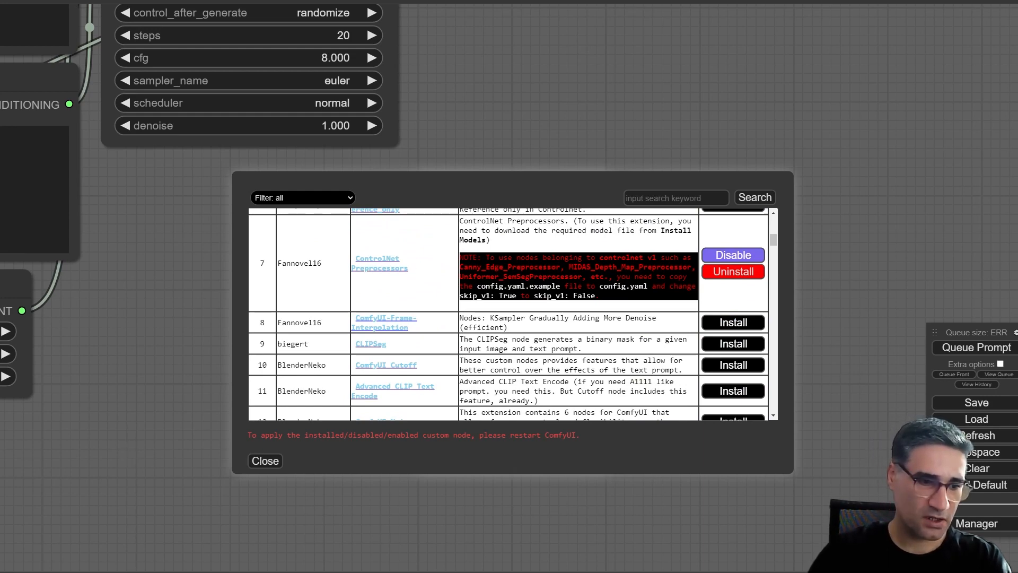
key(alt+Tab)
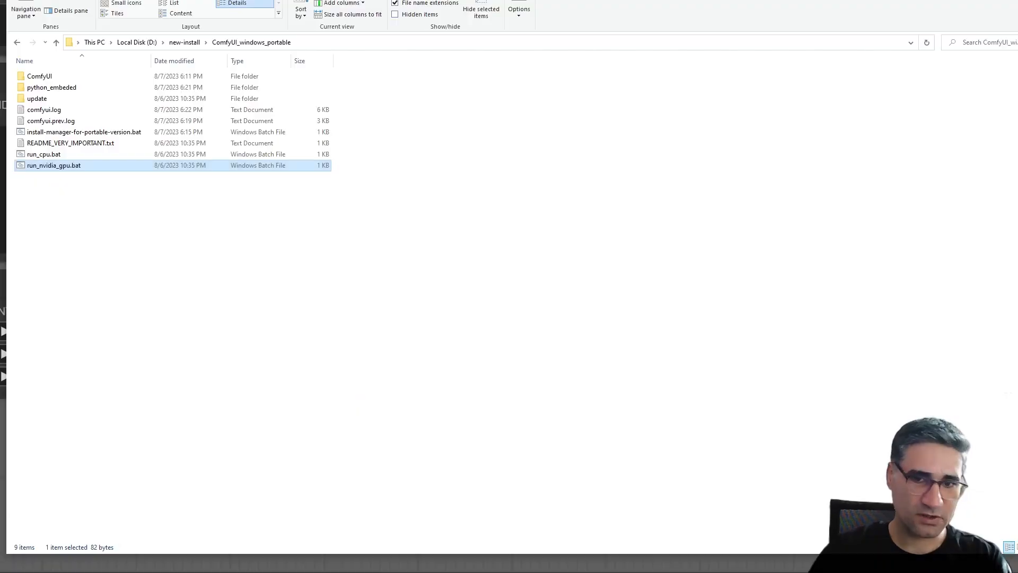
double_click(49, 78)
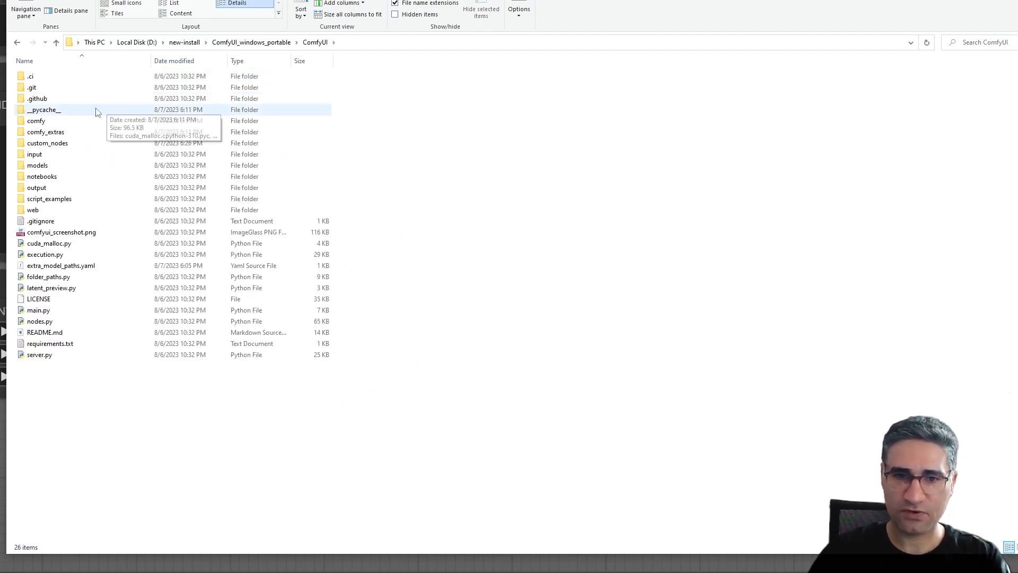
double_click(65, 146)
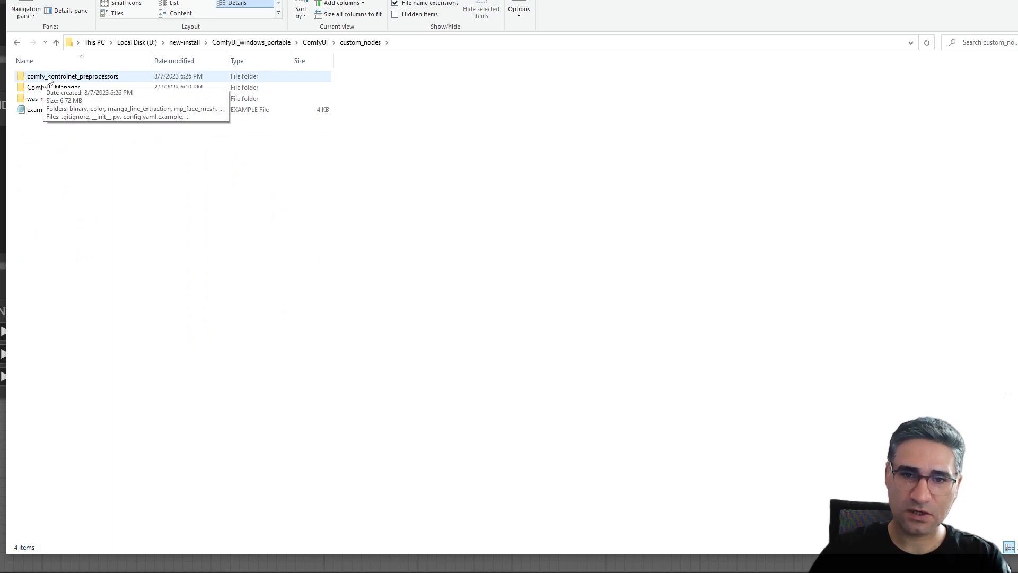
double_click(72, 77)
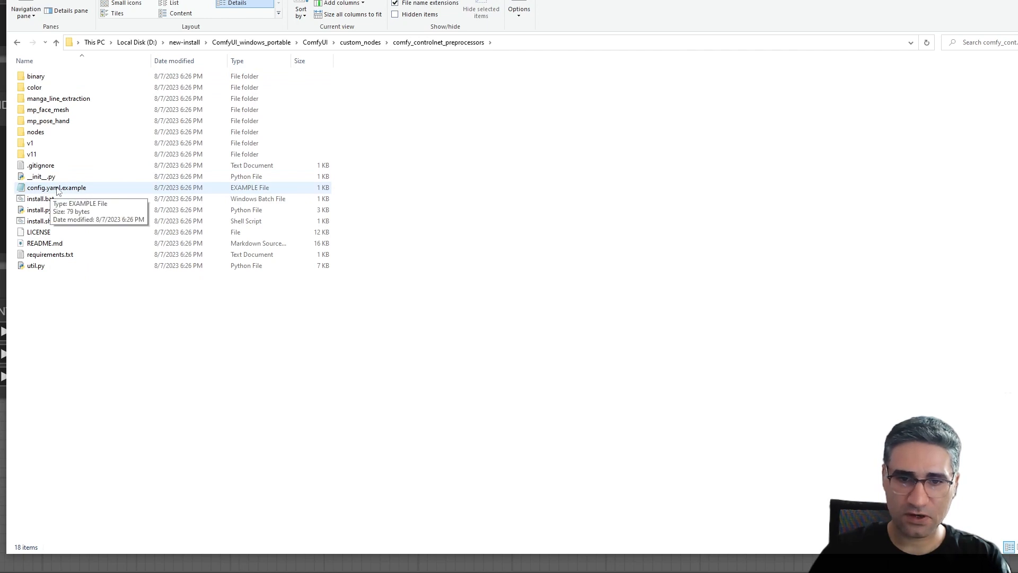
- Set skip_v1 to False in config.yaml.example using Notepad, then save and close the file
click(48, 189)
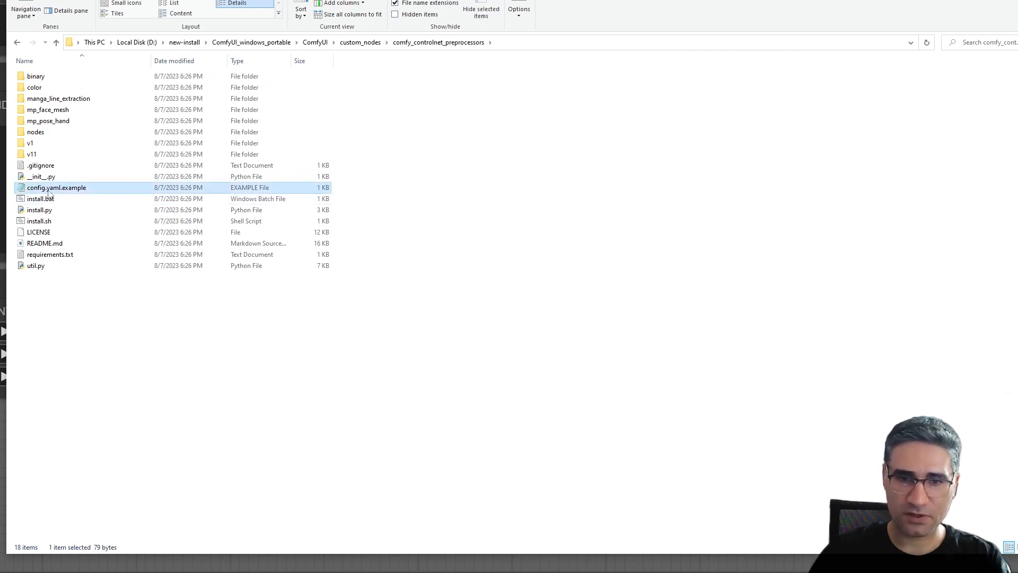
right_click(48, 192)
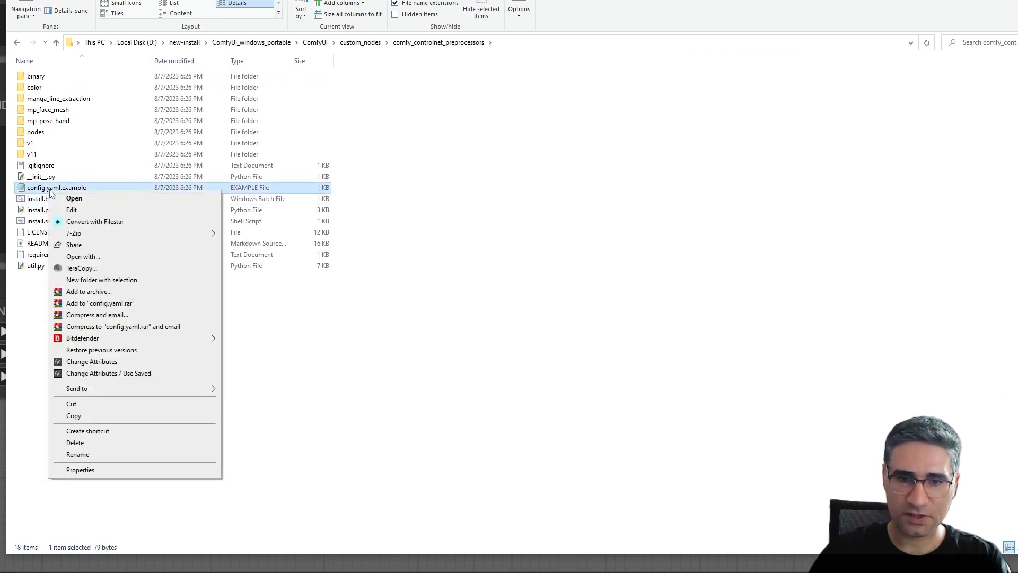
click(89, 200)
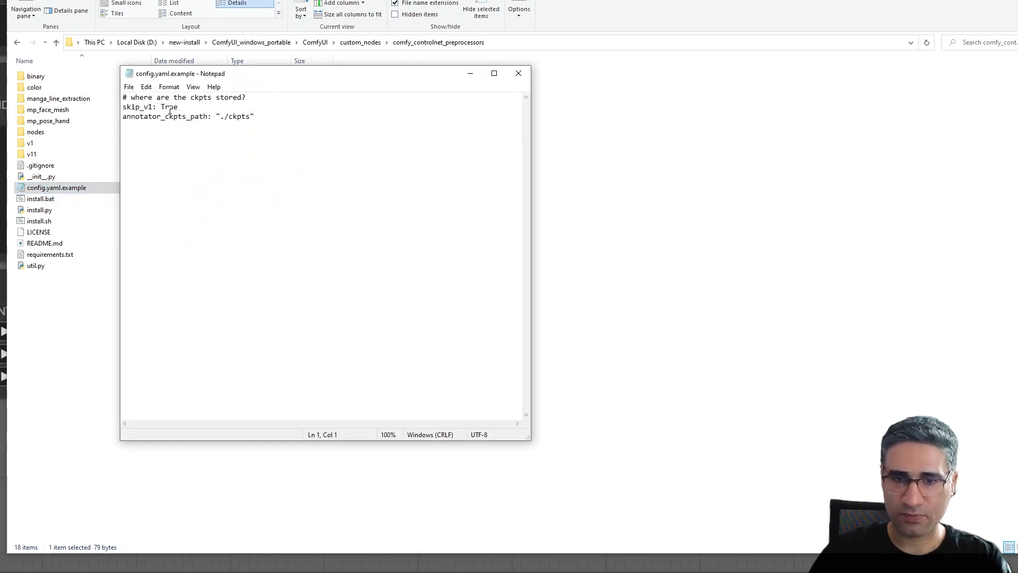
drag(162, 107, 179, 106)
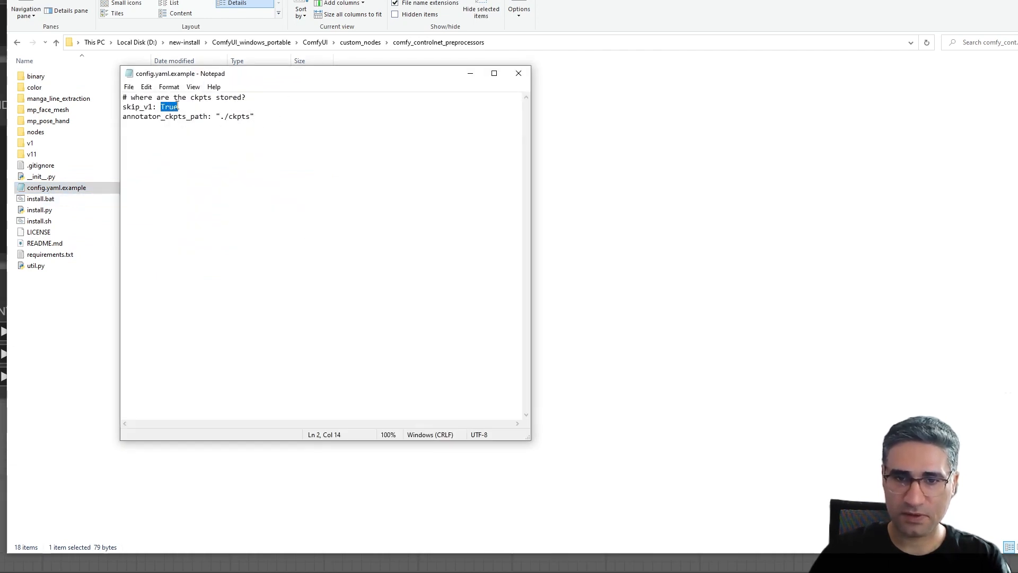
text(F)
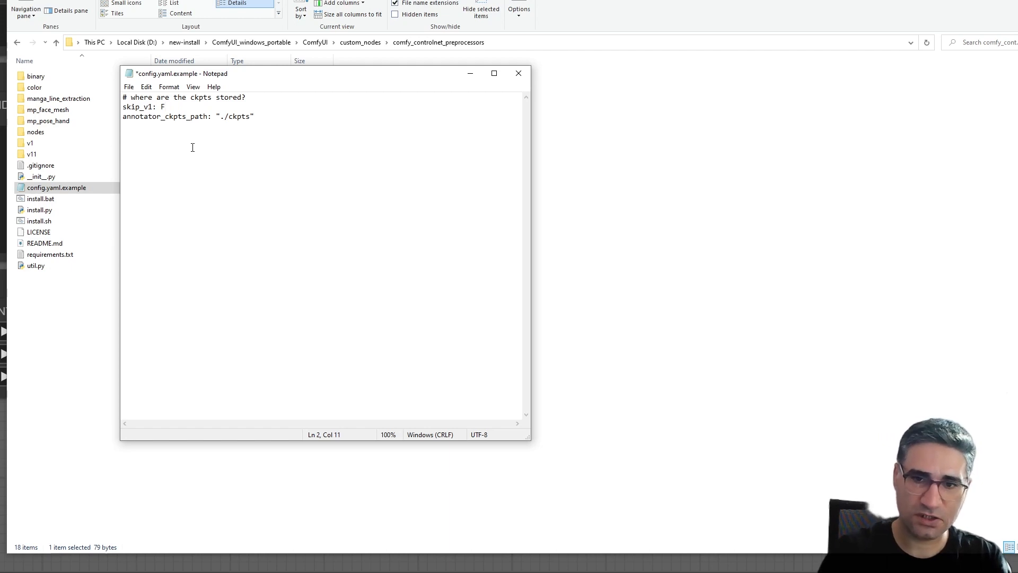
text(alse)
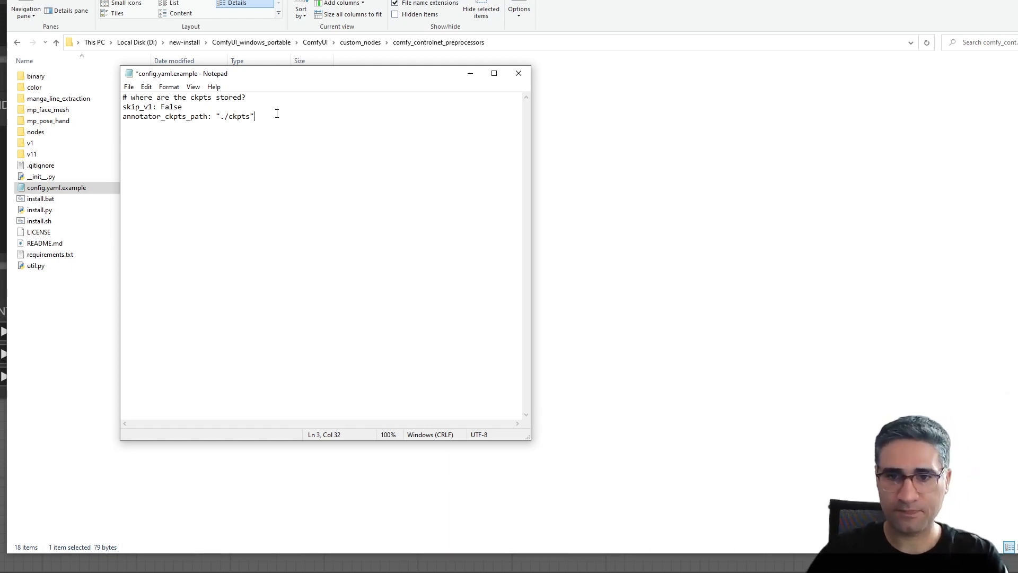
key(ctrl+s)
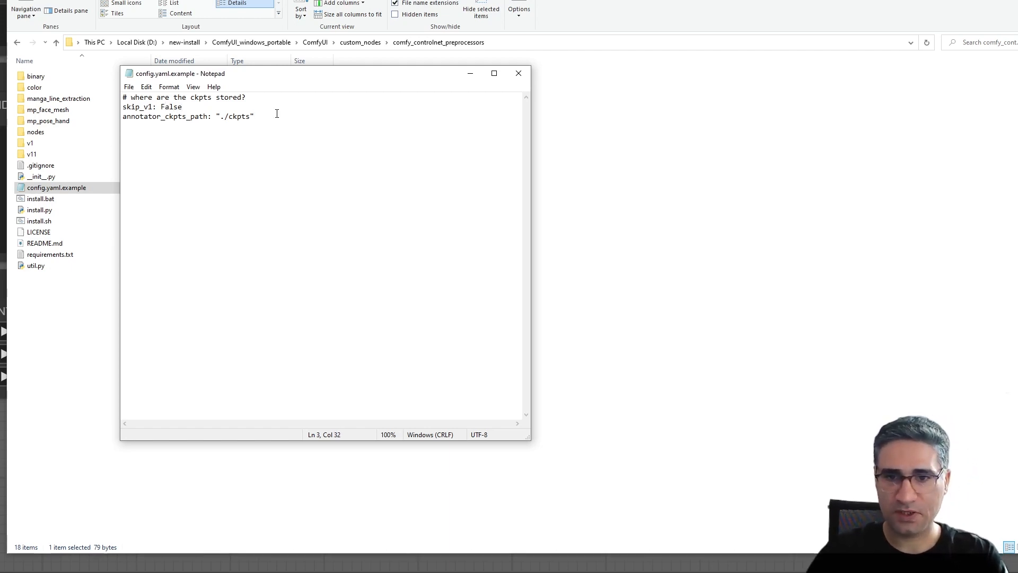
click(518, 74)
- Rename config.yaml.example to config.yaml in the comfy_controlnet_preprocessors folder
click(74, 191)
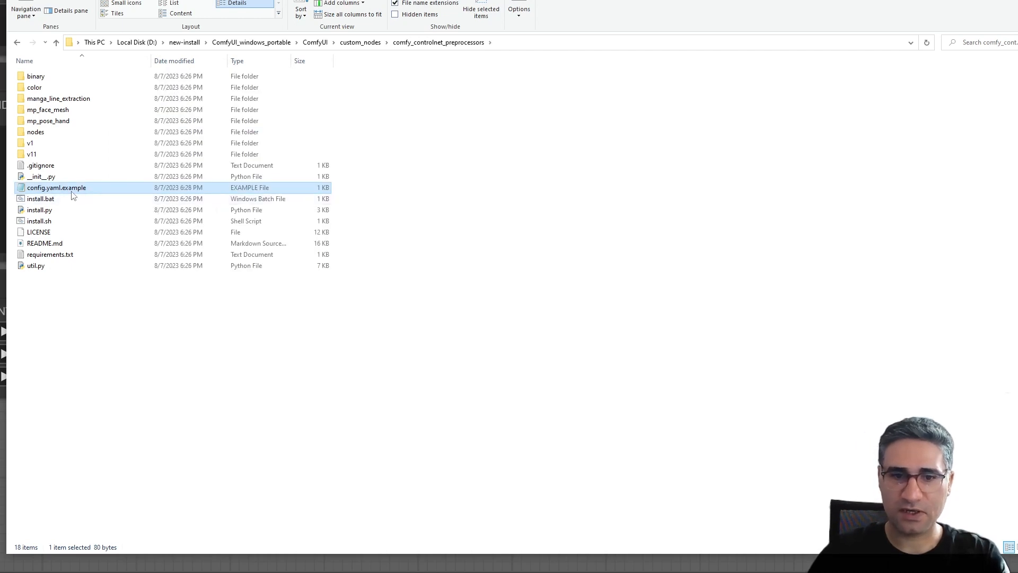
drag(95, 189, 64, 201)
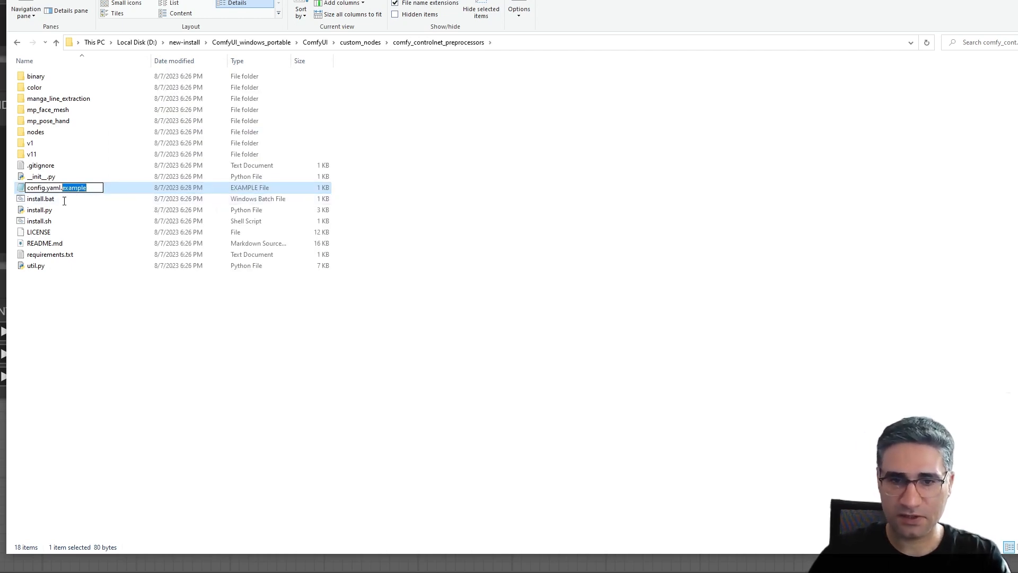
key(BackSpace)
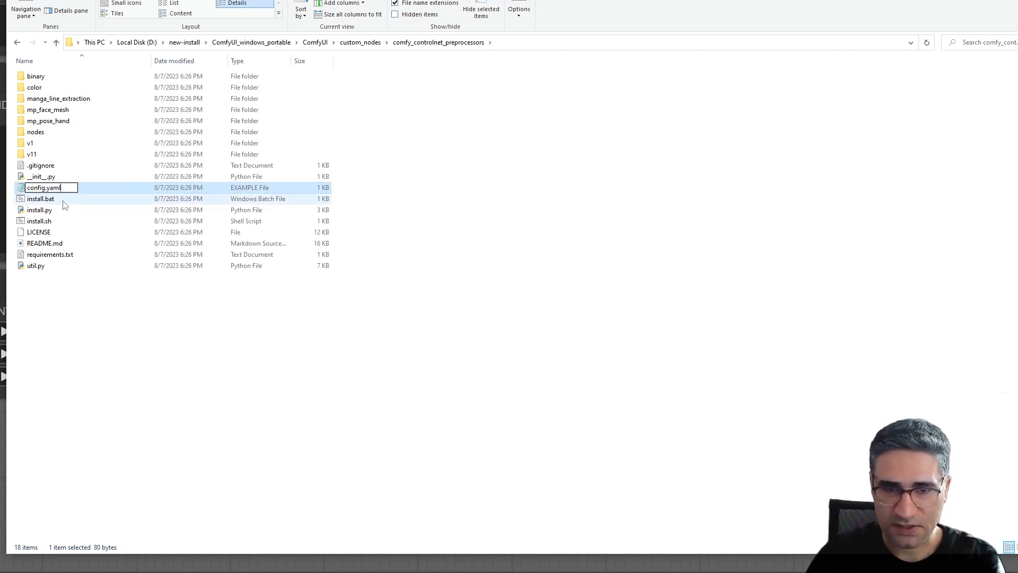
key(Return)
click(170, 211)
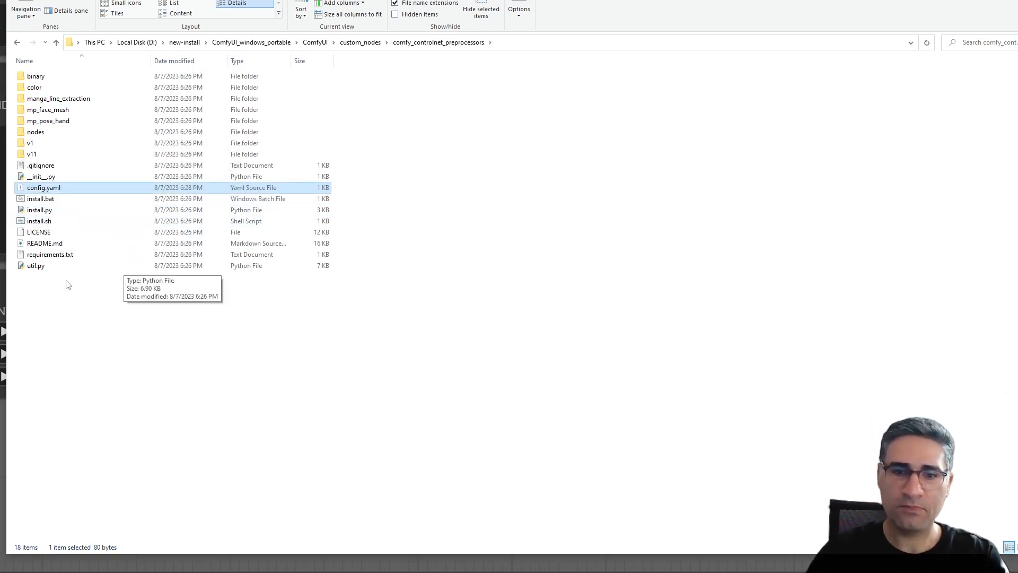
click(550, 193)
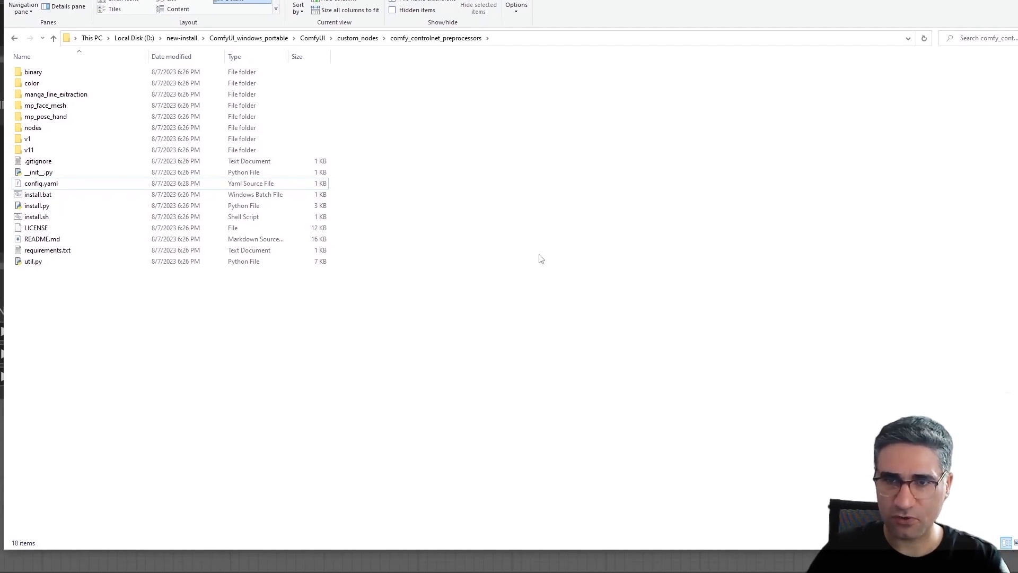
- Open ComfyUI_windows_portable\python_embeded in a second File Explorer window placed beside the comfy_controlnet_preprocessors folder
key(super+e)
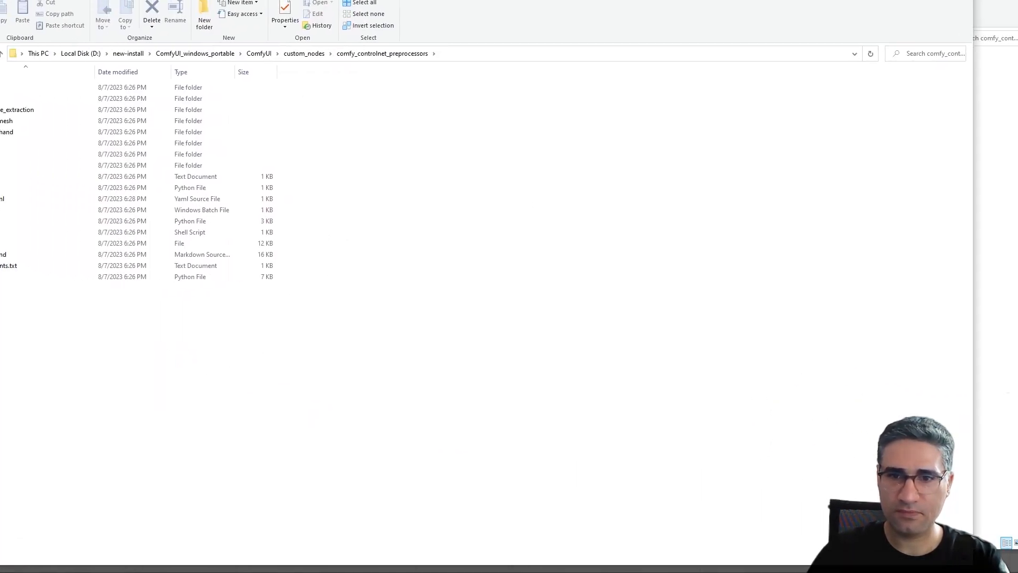
click(211, 54)
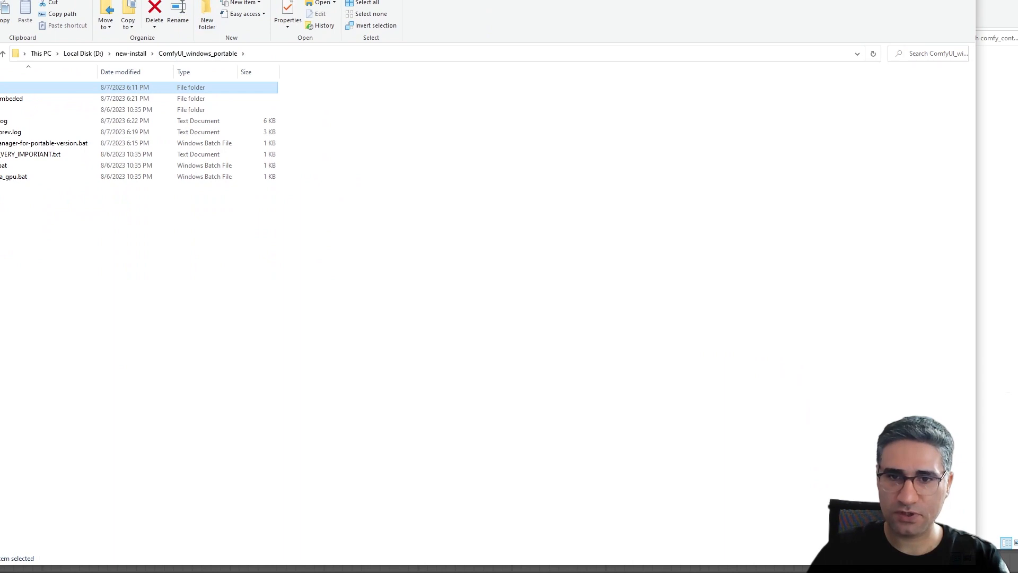
drag(0, 0, 396, 0)
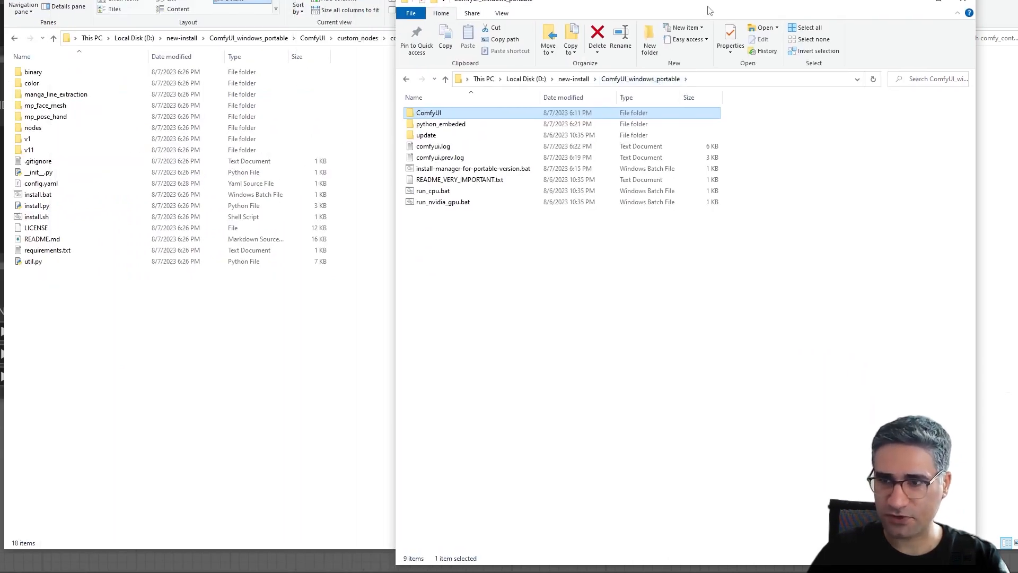
drag(708, 4, 759, 0)
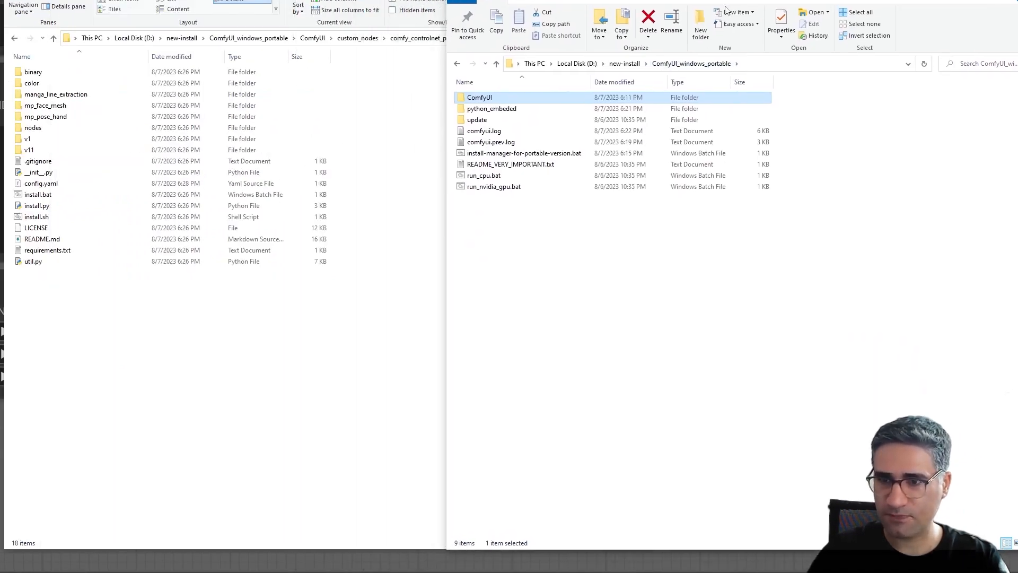
double_click(496, 110)
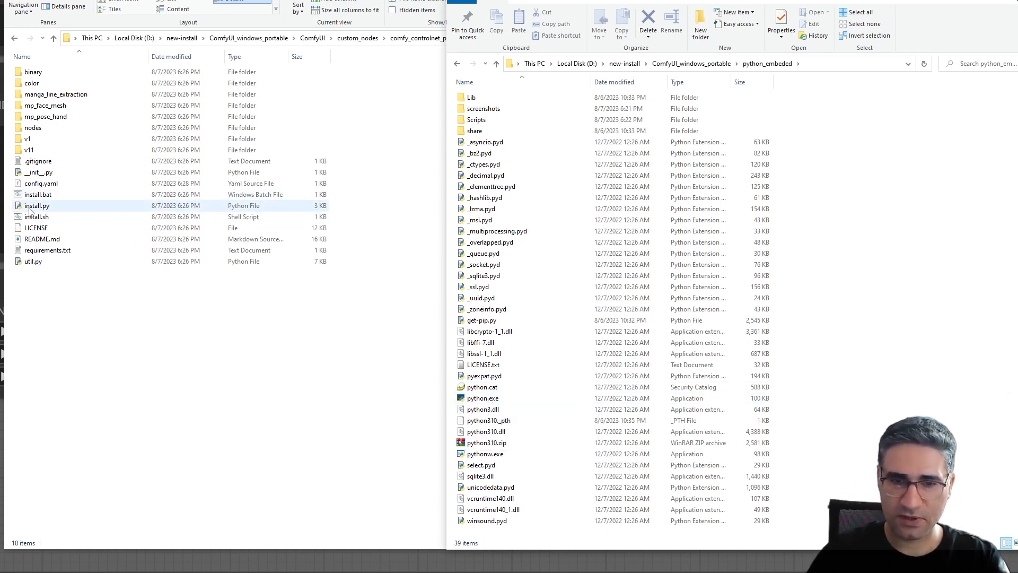
- Run install.py from comfy_controlnet_preprocessors with python_embeded's python.exe, and enlarge the console to follow the installation output
drag(29, 211, 473, 406)
drag(499, 401, 499, 400)
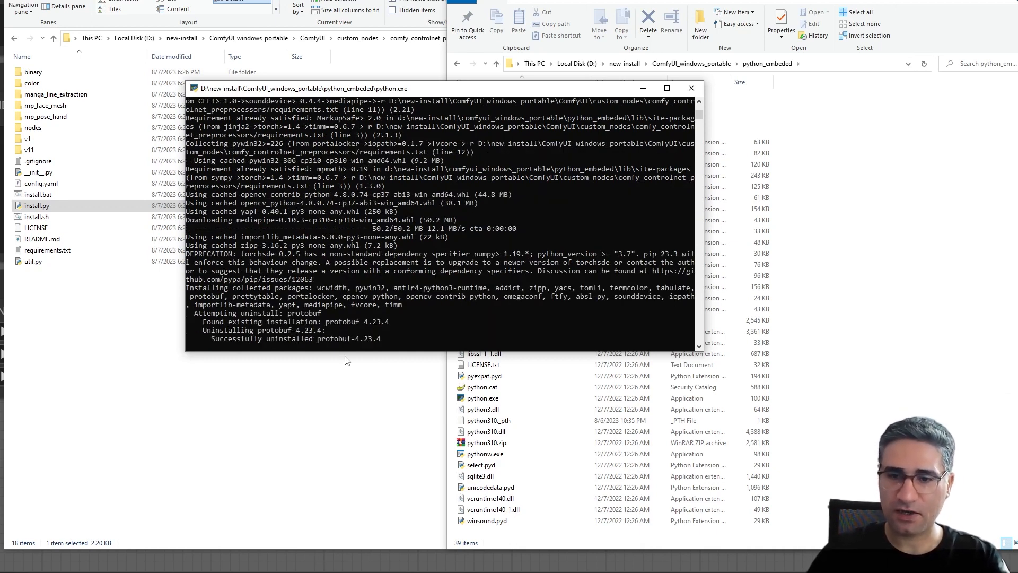
drag(305, 351, 305, 505)
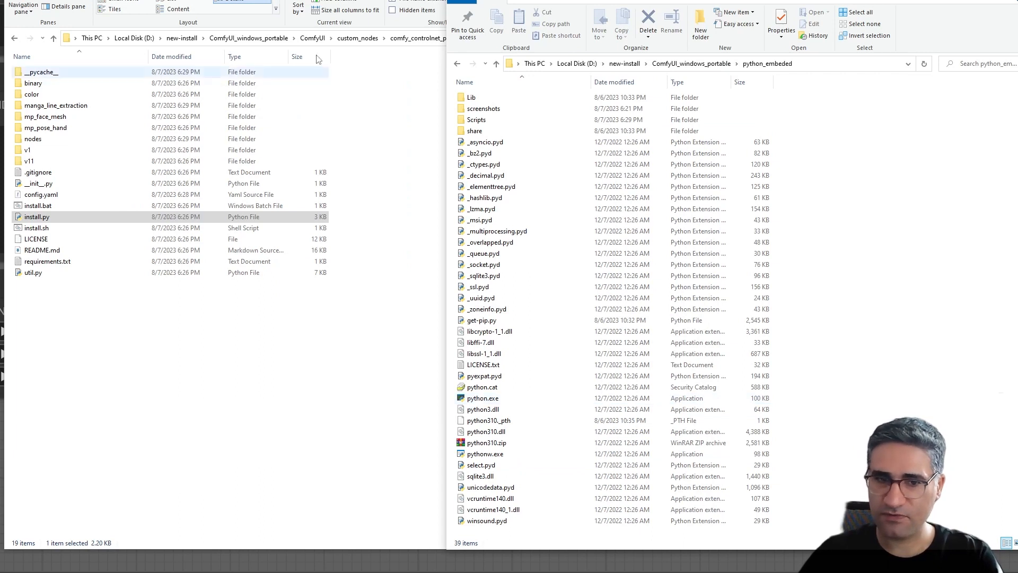
- Launch ComfyUI by running run_nvidia_gpu.bat from the ComfyUI_windows_portable folder, and enlarge its console window to follow the startup
click(390, 141)
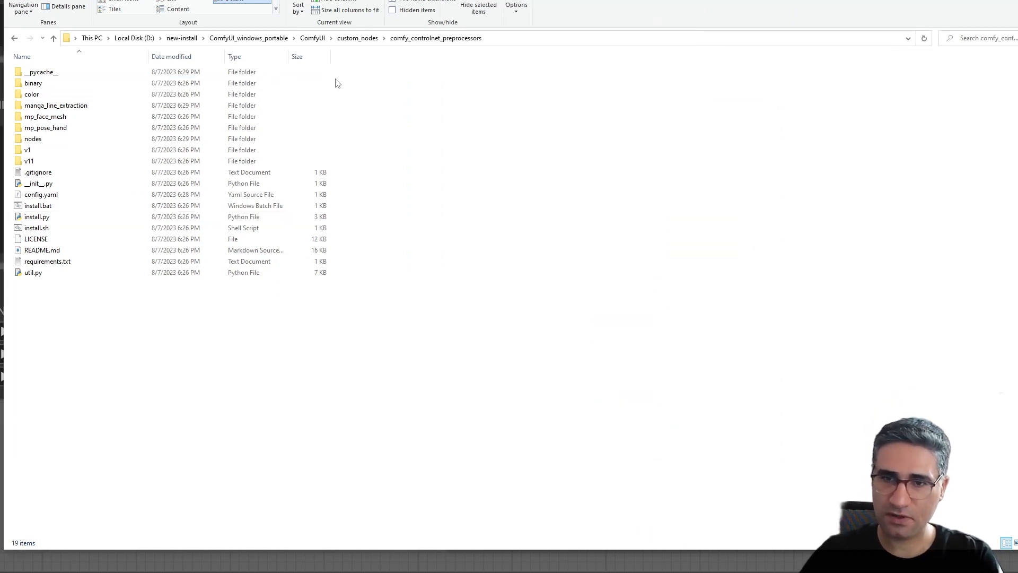
click(249, 37)
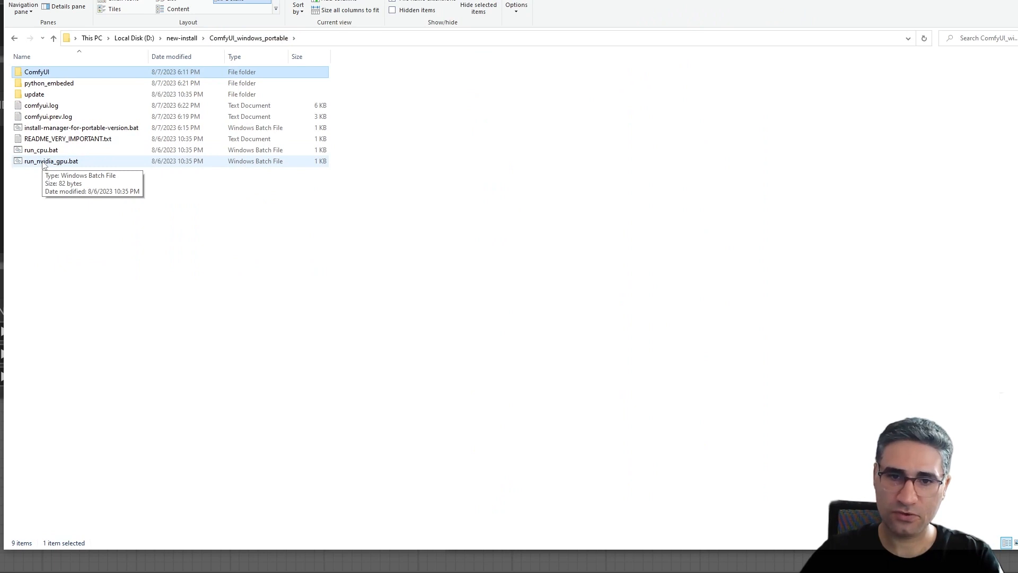
double_click(49, 161)
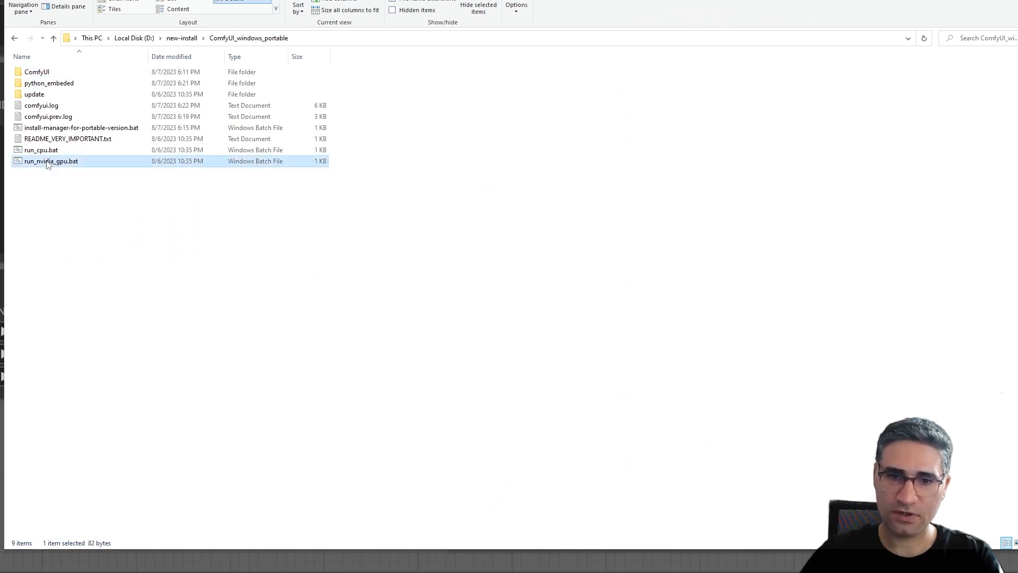
drag(484, 125, 401, 126)
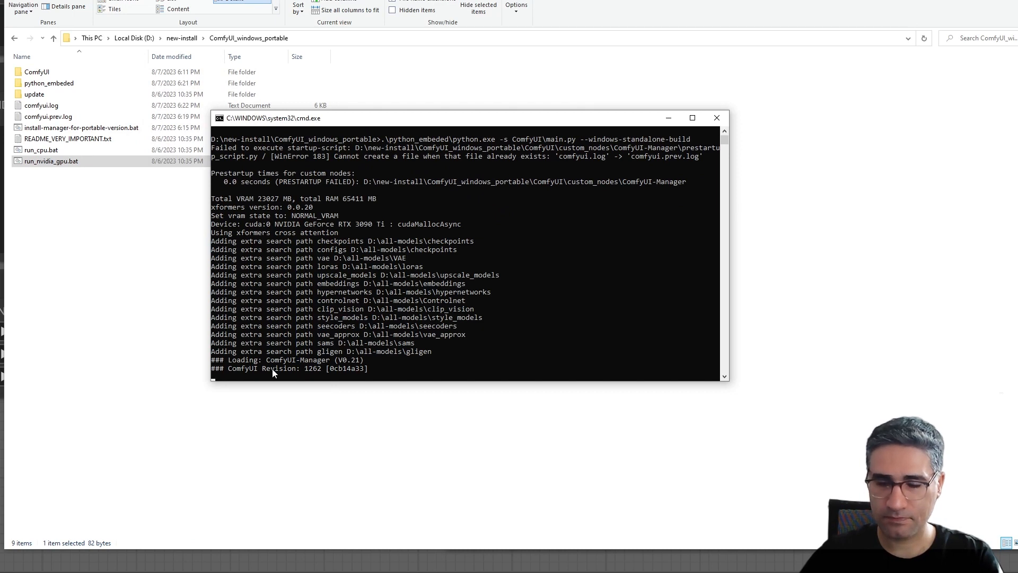
drag(274, 383, 276, 474)
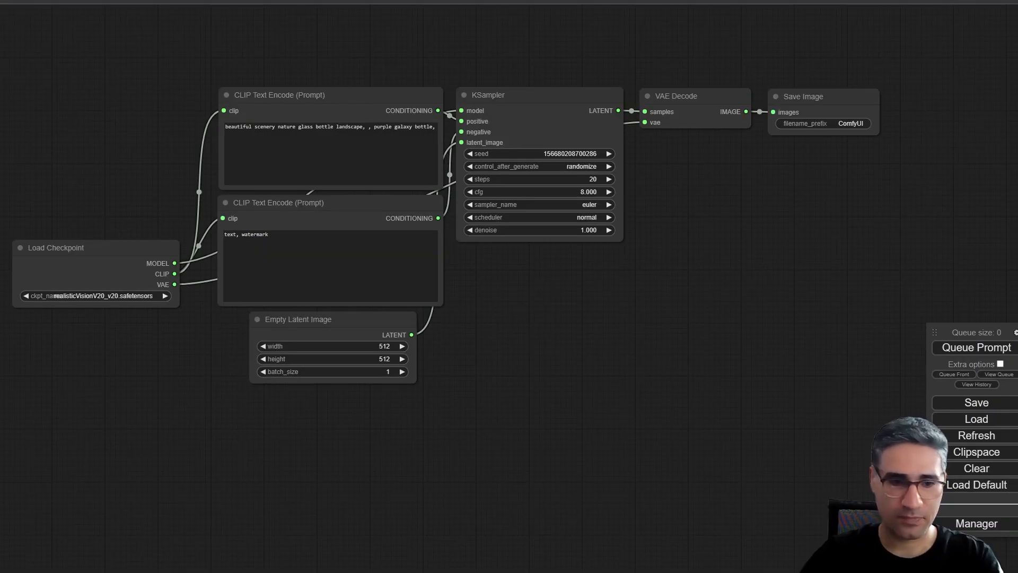
- Check the import time reported for comfy_controlnet_preprocessors in the ComfyUI console, then minimize the console
key(alt+Tab)
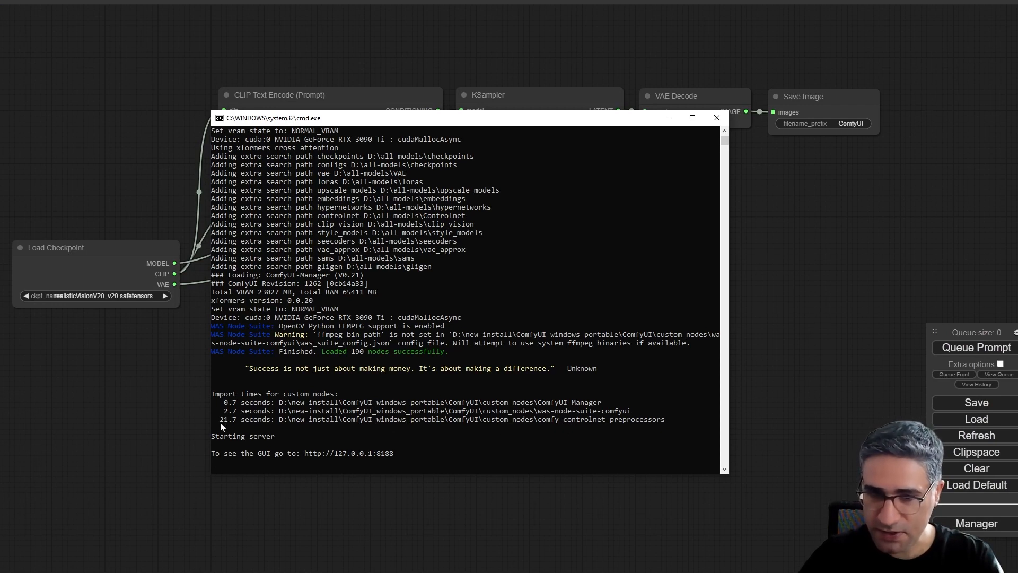
drag(221, 422, 263, 426)
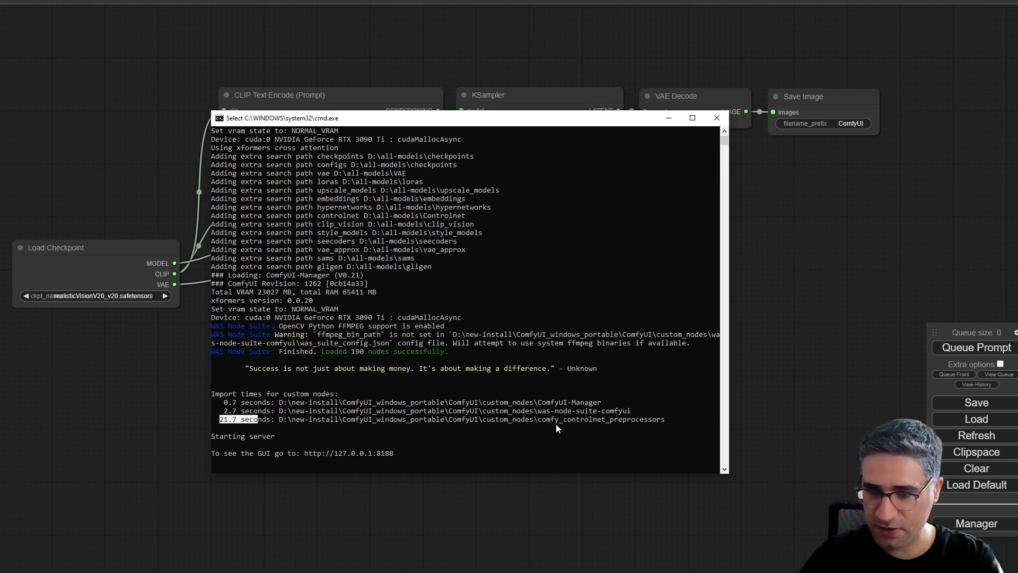
drag(538, 419, 669, 422)
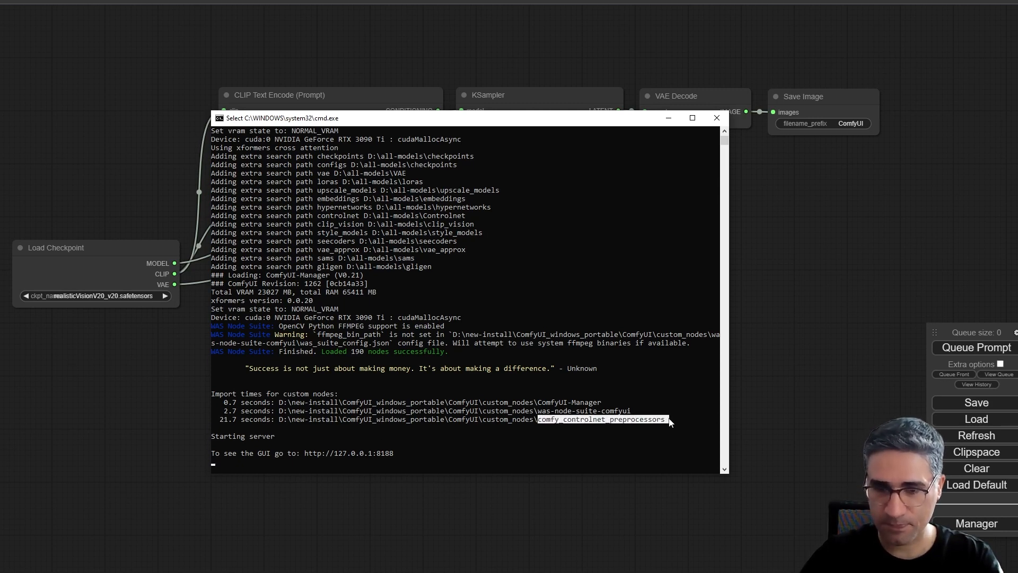
drag(669, 423, 674, 422)
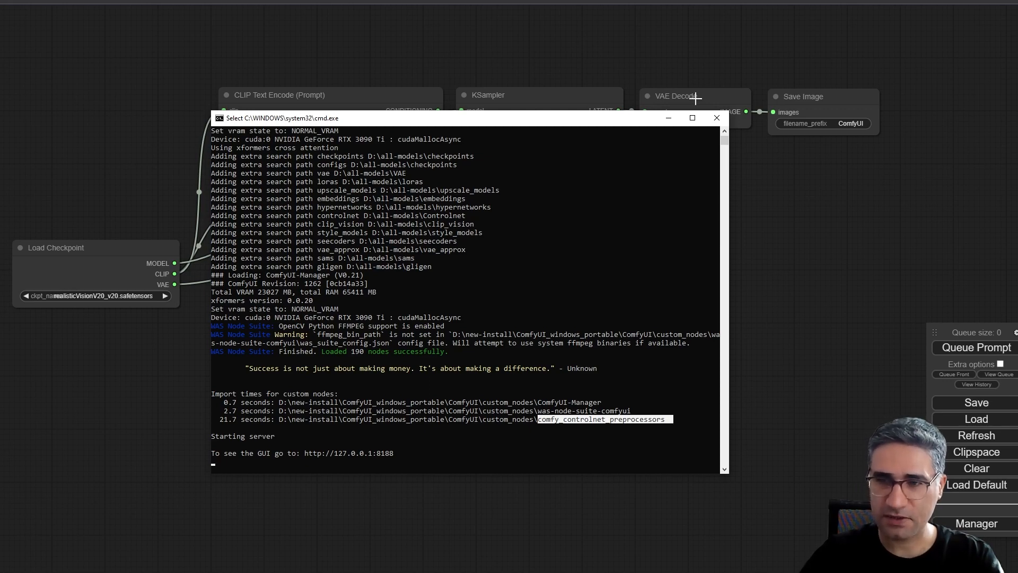
click(669, 117)
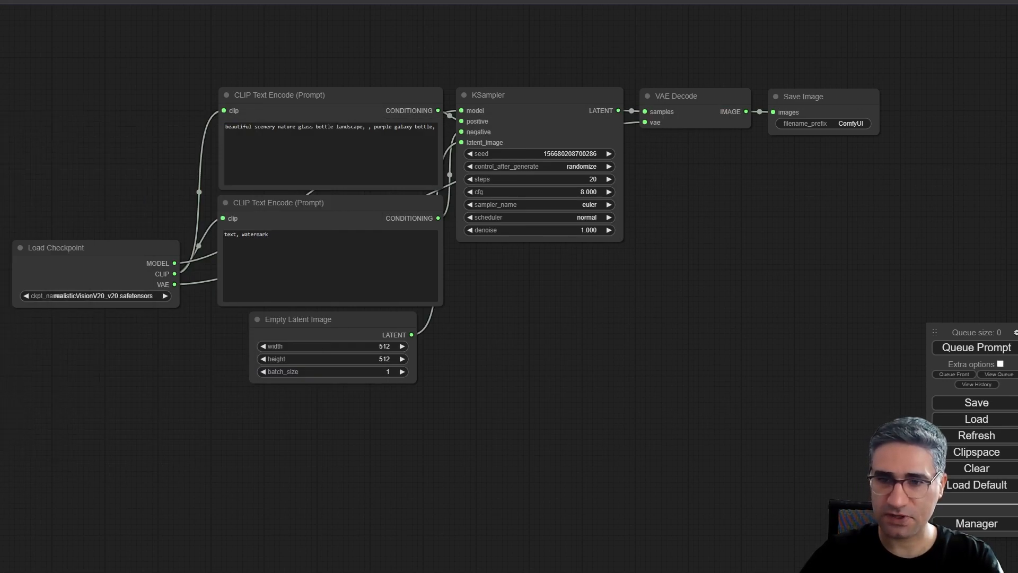
- Examine the node categories under preprocessors, including edge_line, normal_depth_map, pose and semseg, when adding a node
drag(578, 348, 282, 246)
right_click(291, 223)
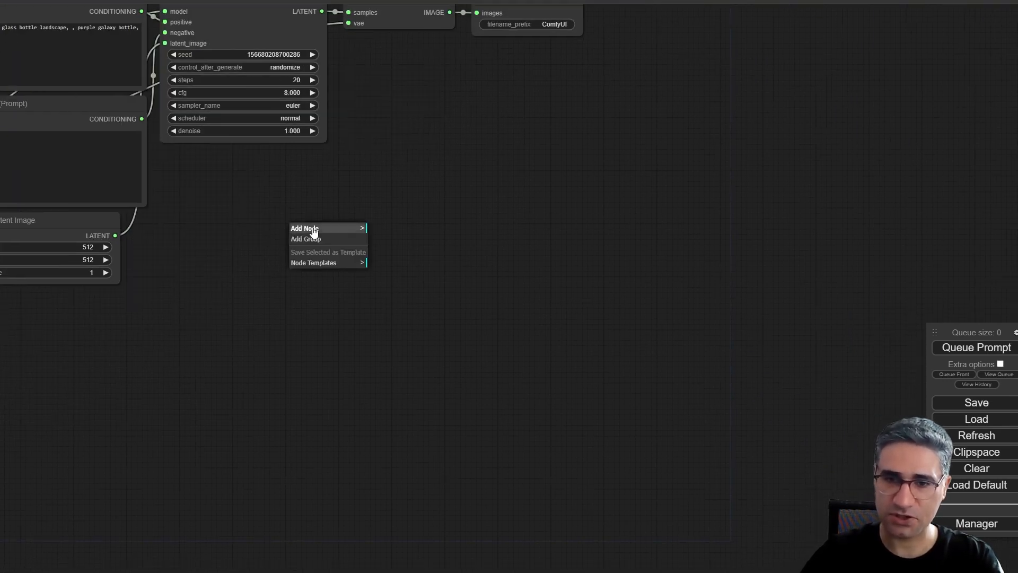
click(305, 232)
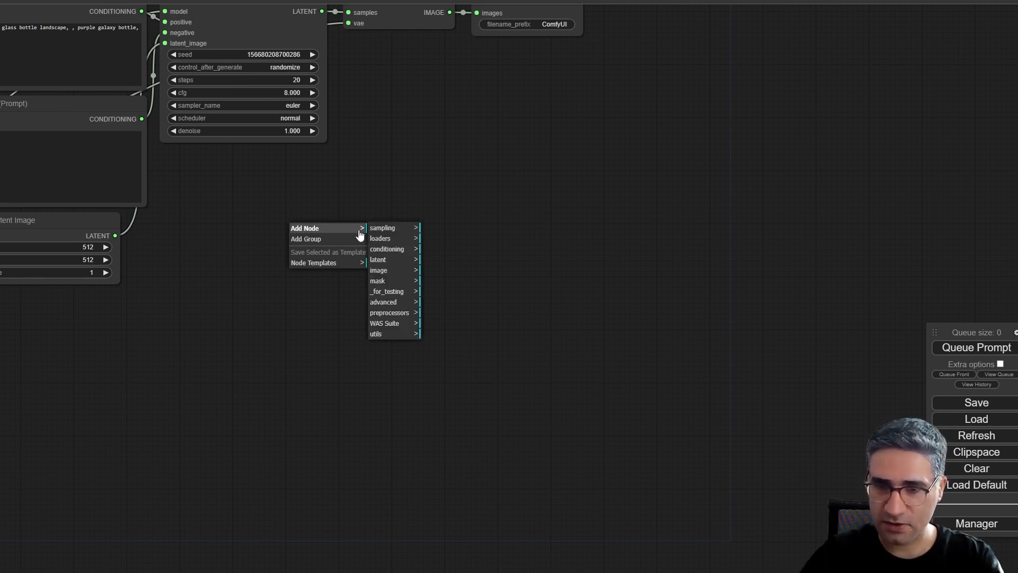
click(393, 315)
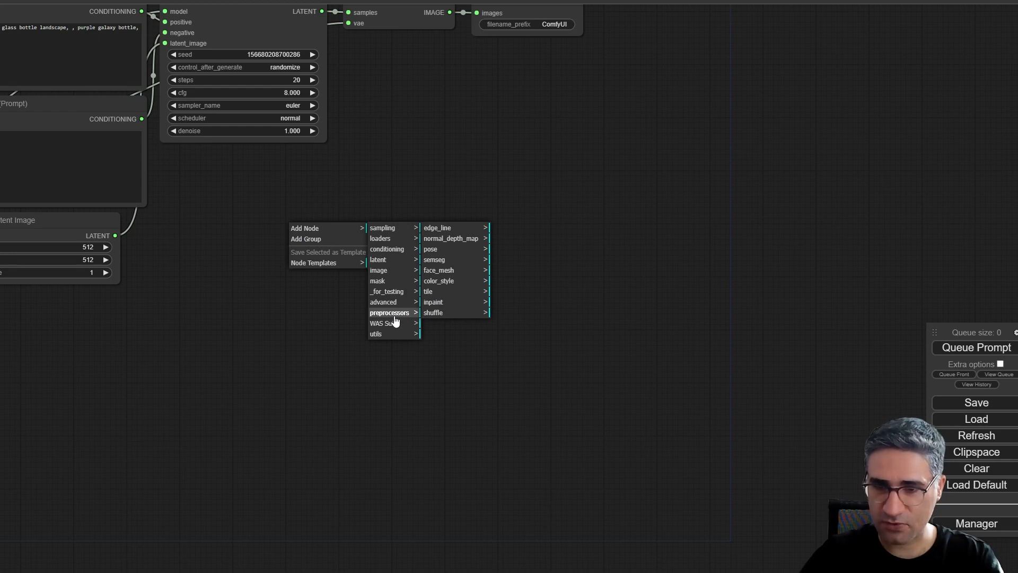
click(461, 229)
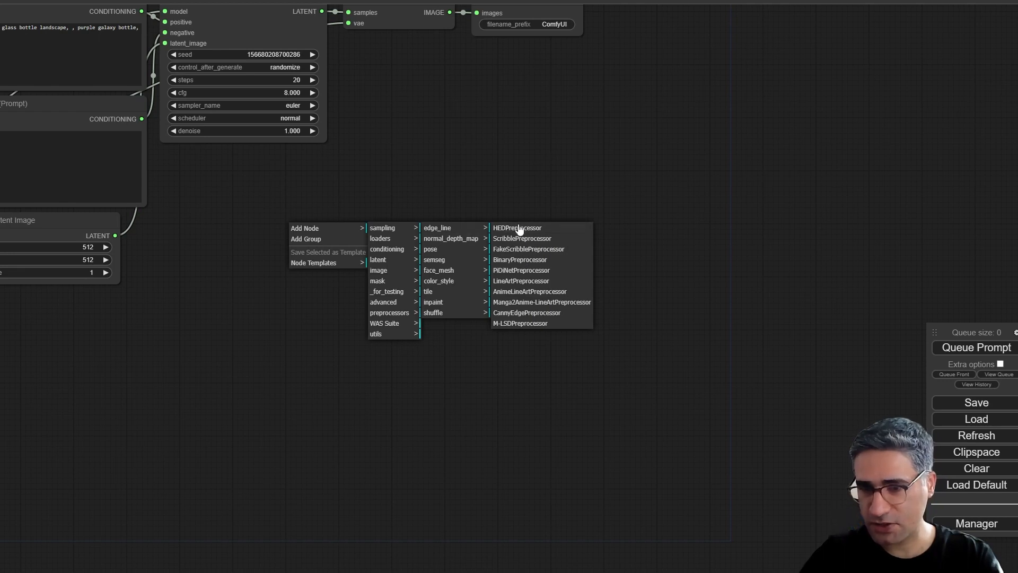
click(445, 240)
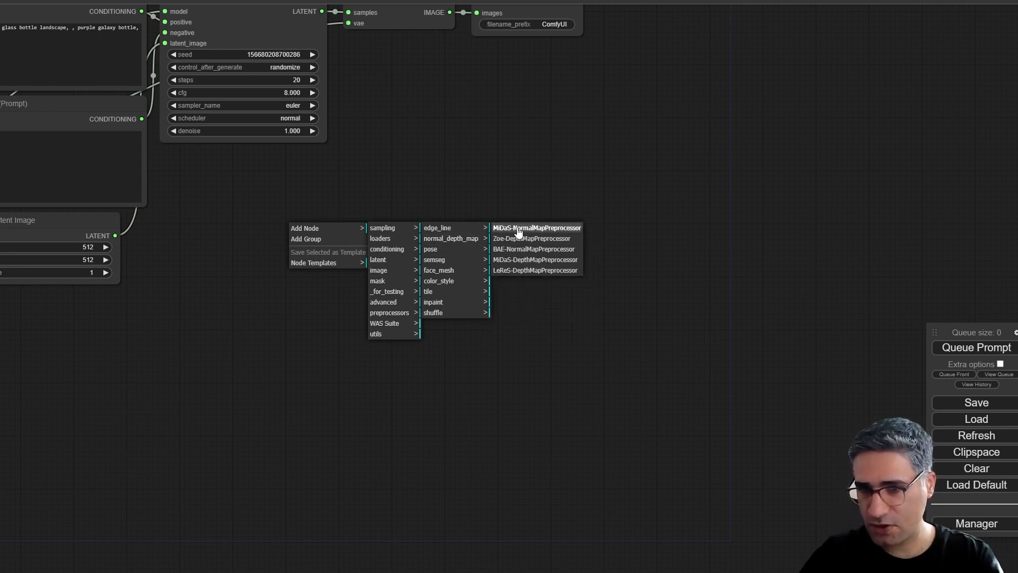
click(454, 249)
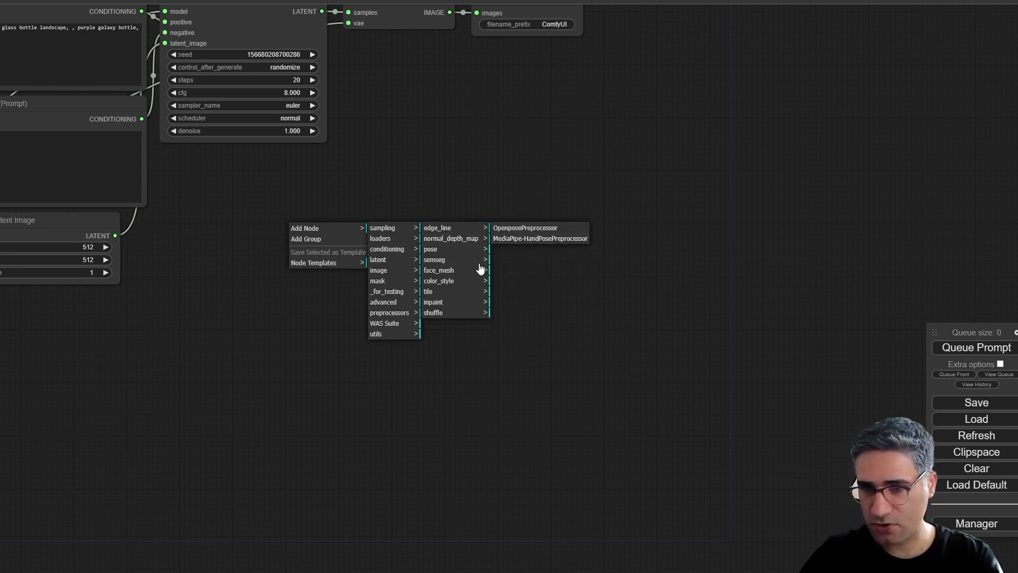
click(461, 260)
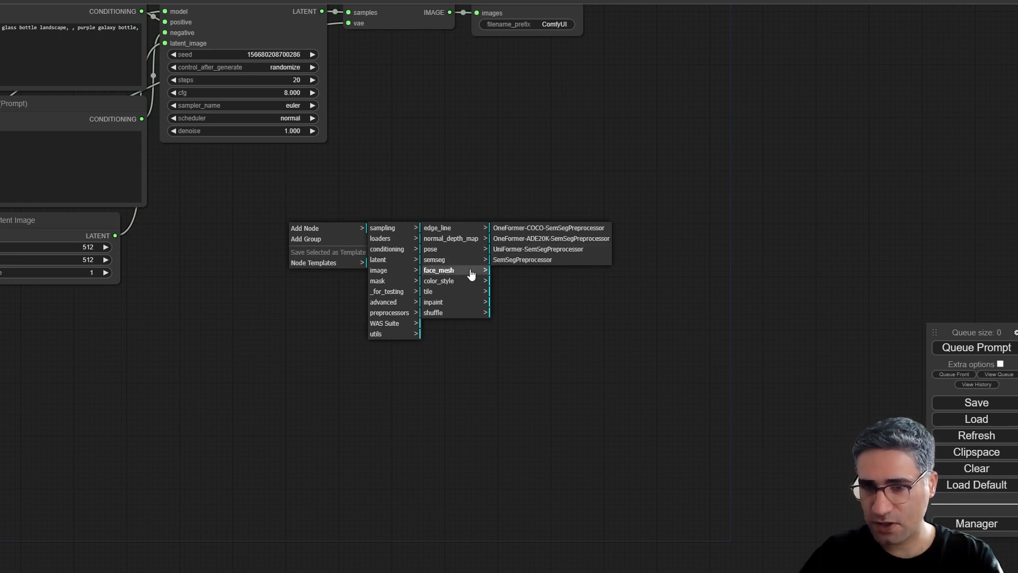
click(466, 271)
click(469, 281)
click(467, 313)
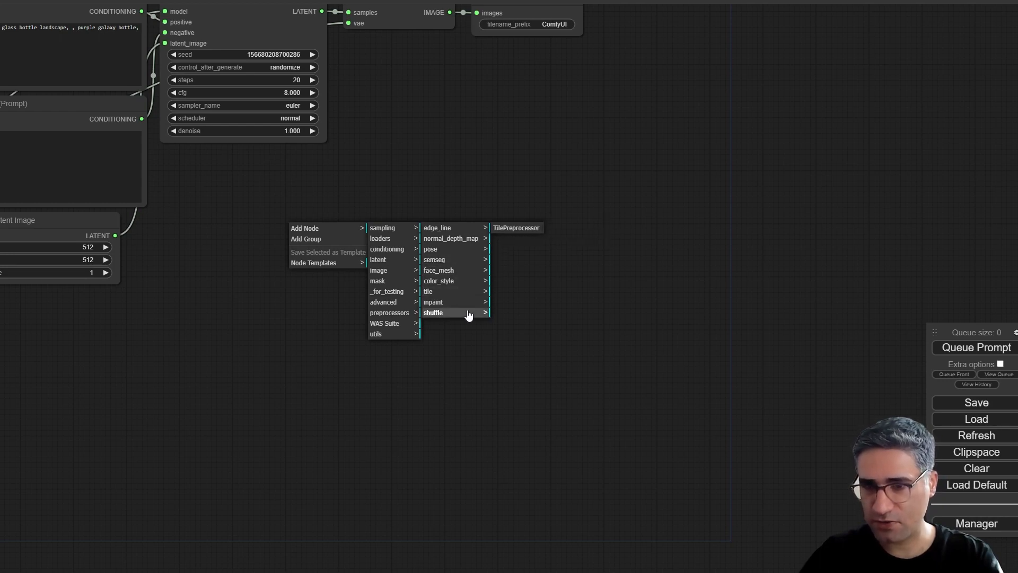
- Add an HEDPreprocessor node from the edge_line preprocessors and place it in the empty canvas area below the KSampler
click(448, 233)
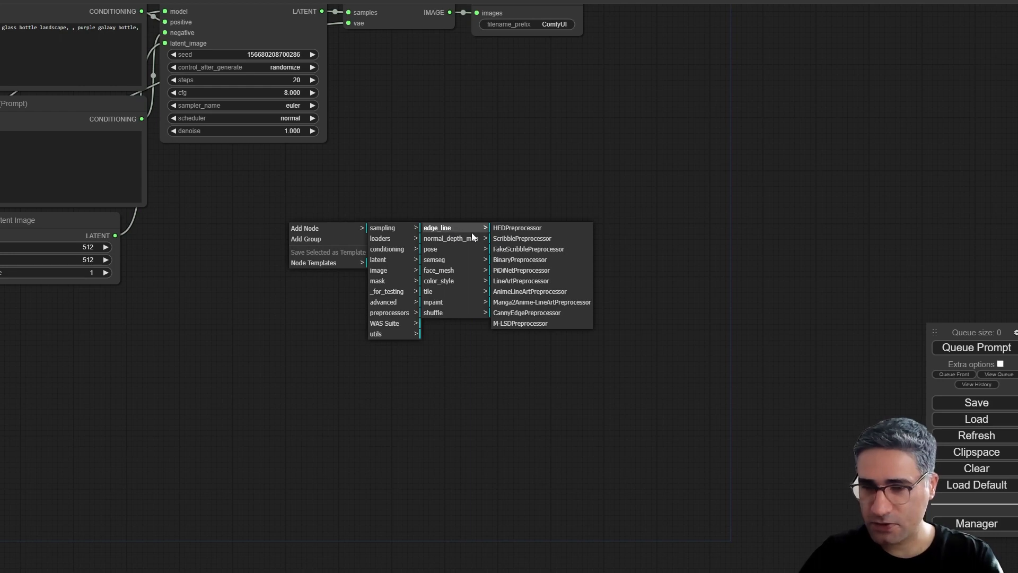
click(515, 229)
drag(393, 216, 481, 370)
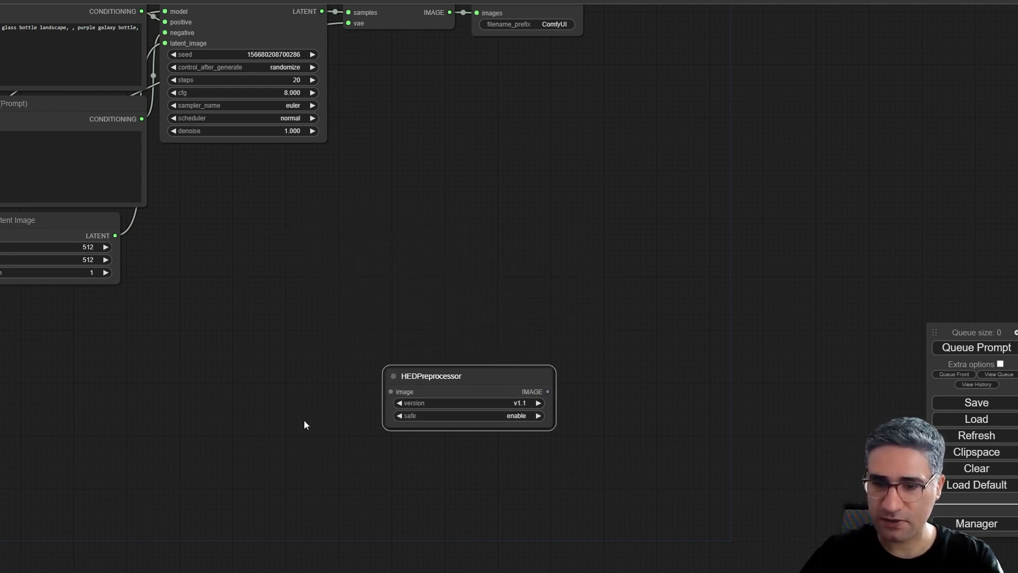
- Connect a new Load Image node to the HEDPreprocessor's image input and a new Preview Image node to its output
drag(391, 390, 292, 371)
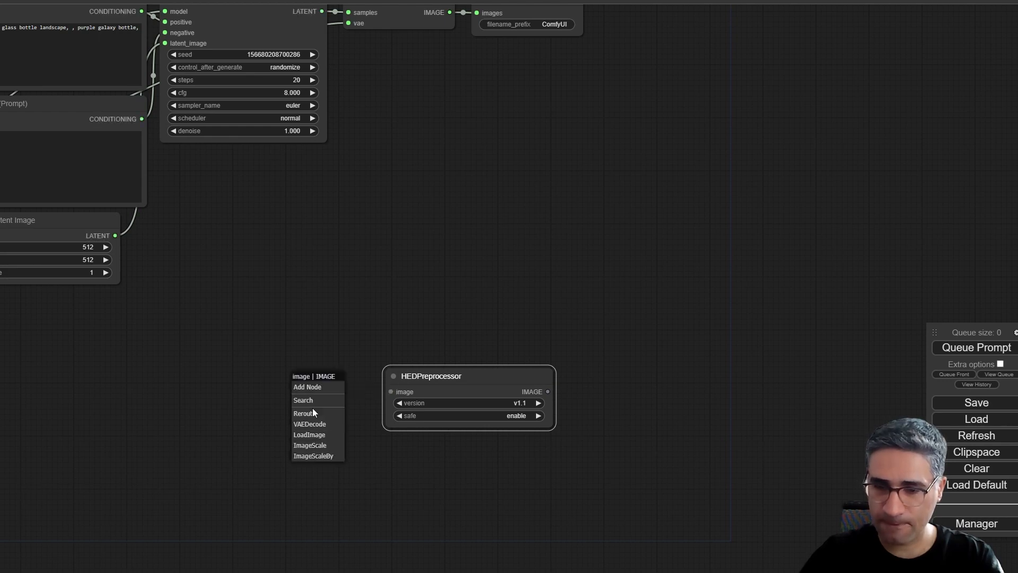
click(320, 443)
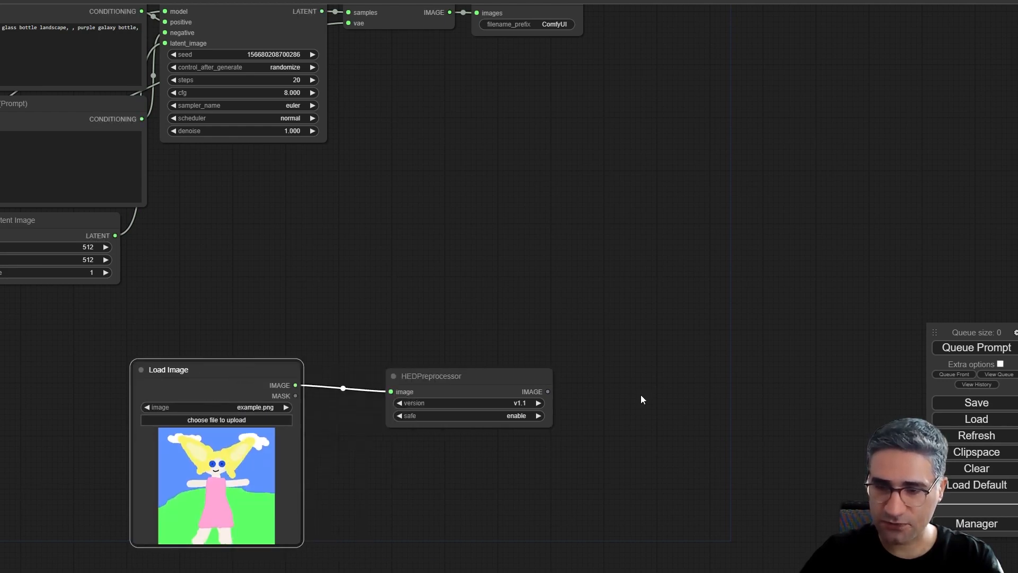
drag(547, 391, 603, 373)
click(624, 459)
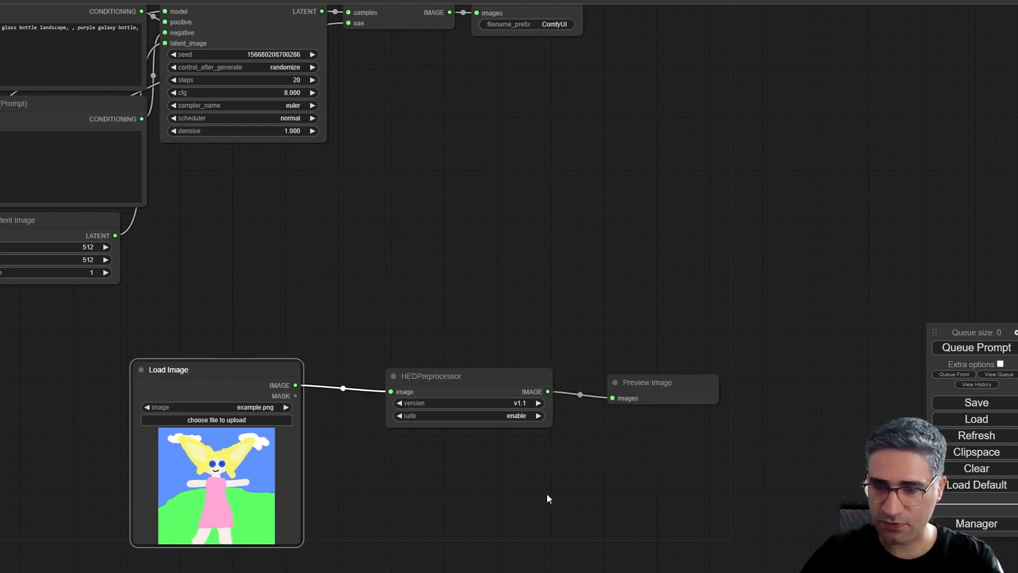
- Queue the prompt to process example.png with the HEDPreprocessor and view the result in the Preview Image node
drag(547, 494, 602, 428)
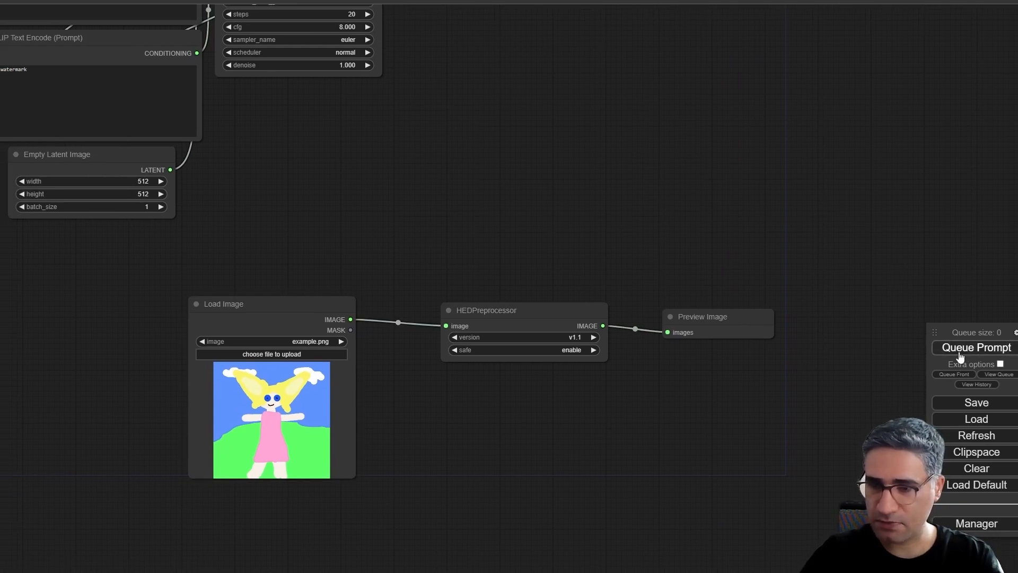
drag(332, 221, 357, 205)
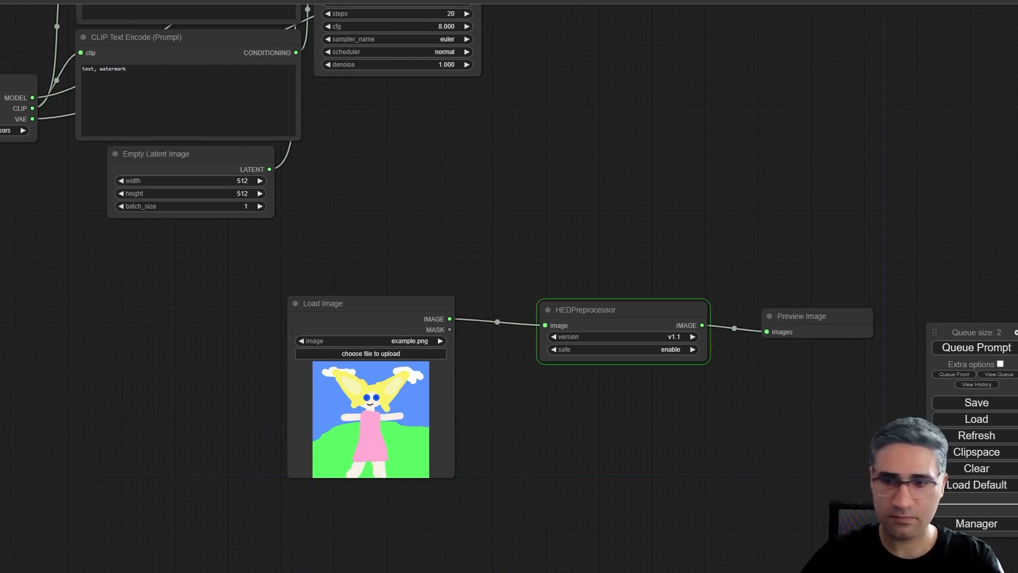
drag(566, 438, 383, 391)
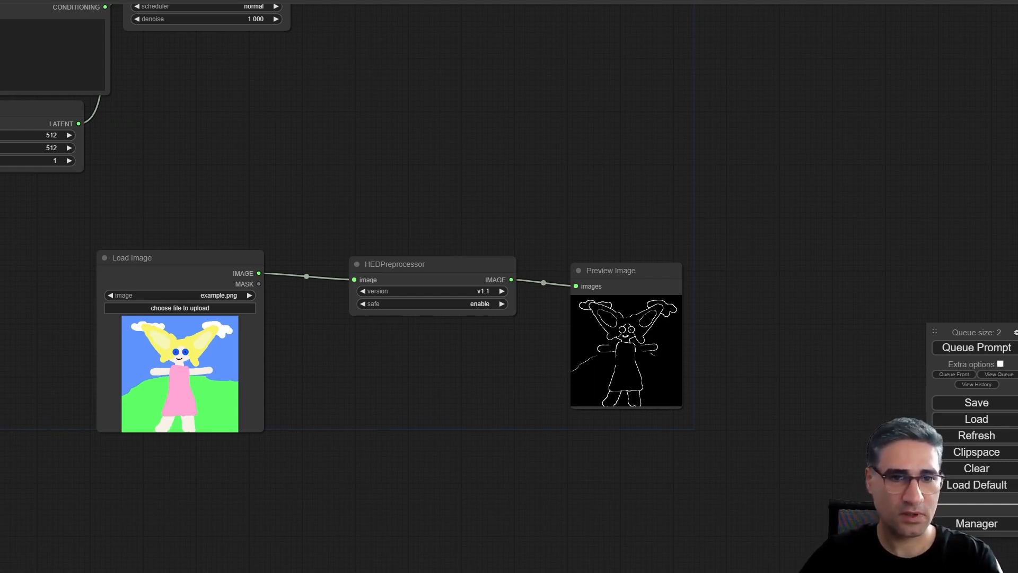
- Review the command console output up to the ControlNetHED.pth download line, then return to the ComfyUI canvas
key(alt+Tab)
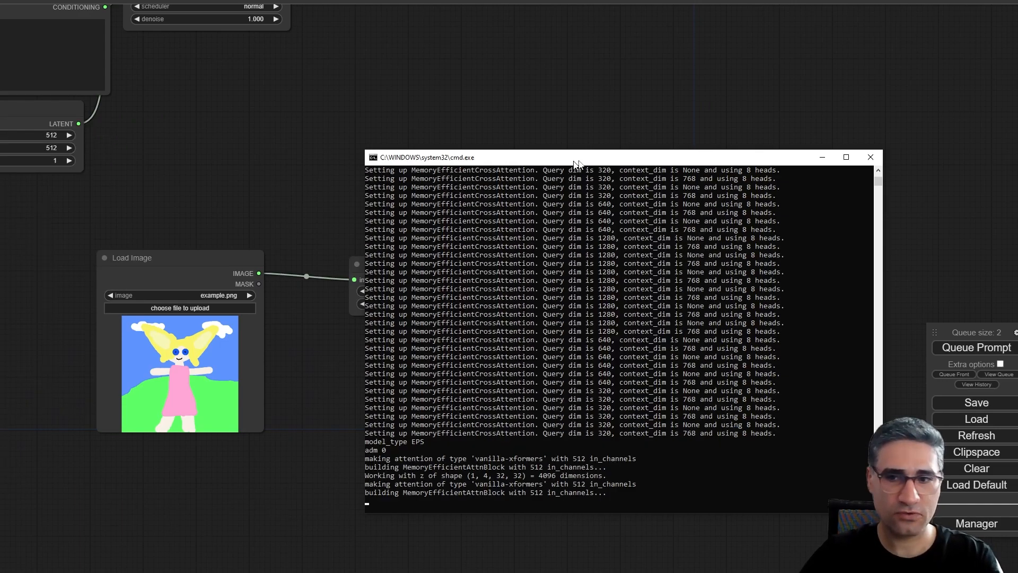
drag(578, 165, 597, 163)
scroll(610, 314, up, 6)
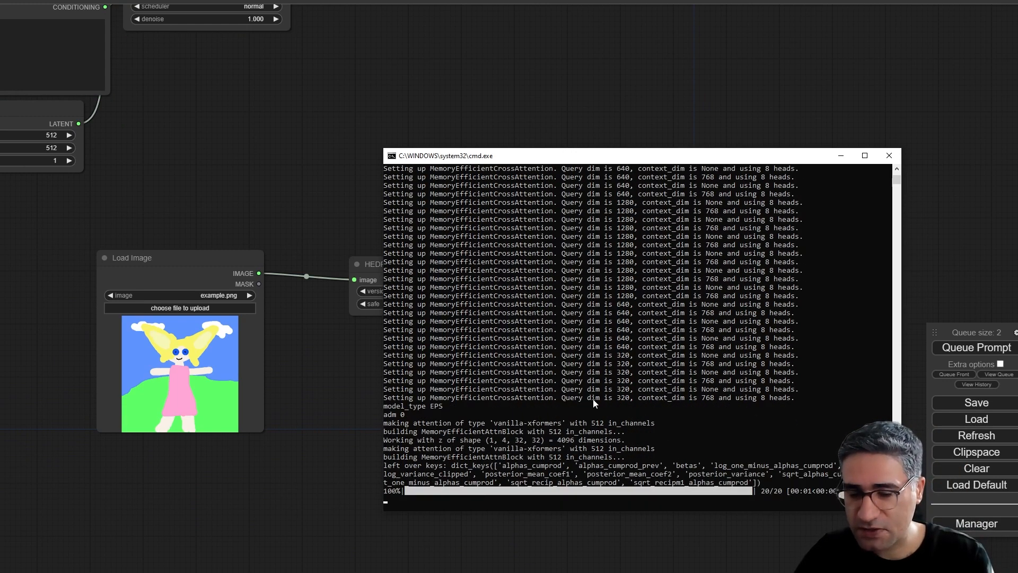
scroll(595, 403, up, 6)
scroll(598, 404, up, 6)
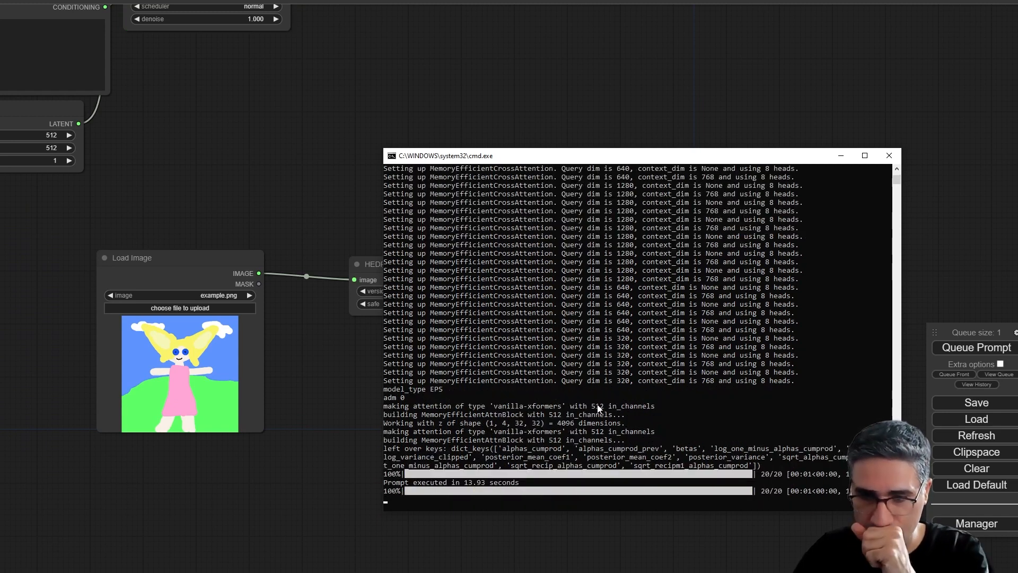
scroll(598, 408, up, 10)
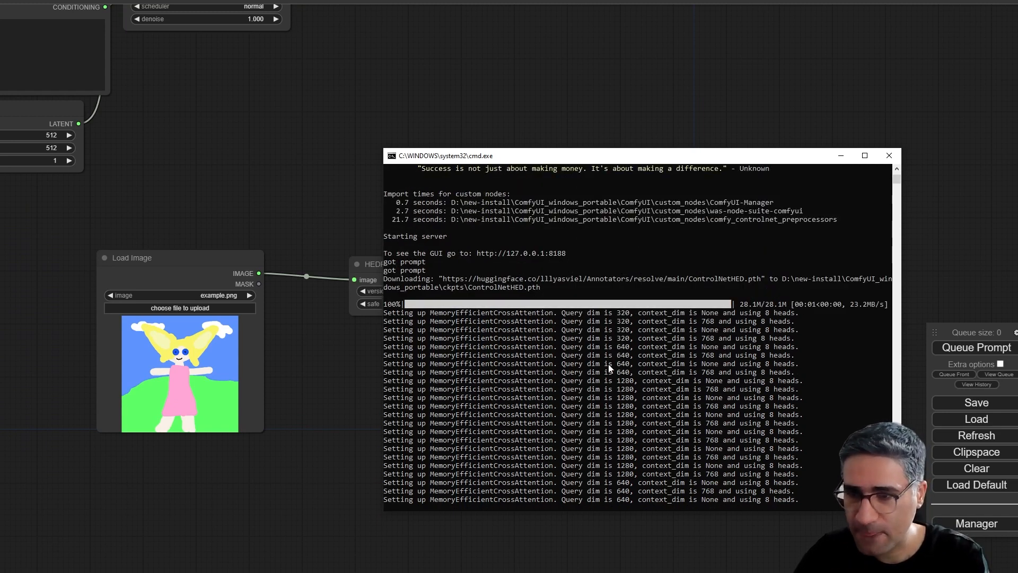
scroll(609, 367, up, 2)
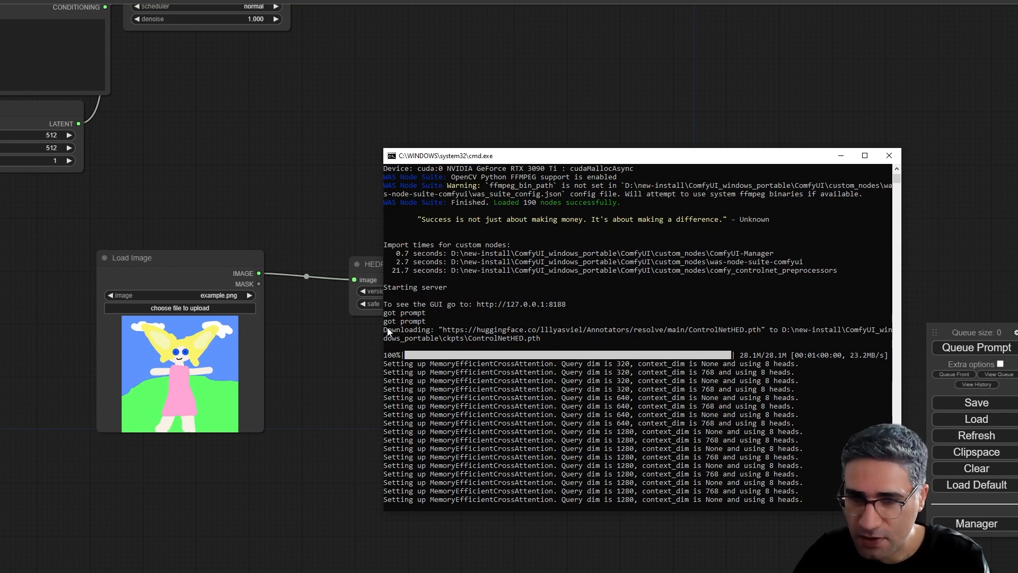
drag(384, 330, 554, 331)
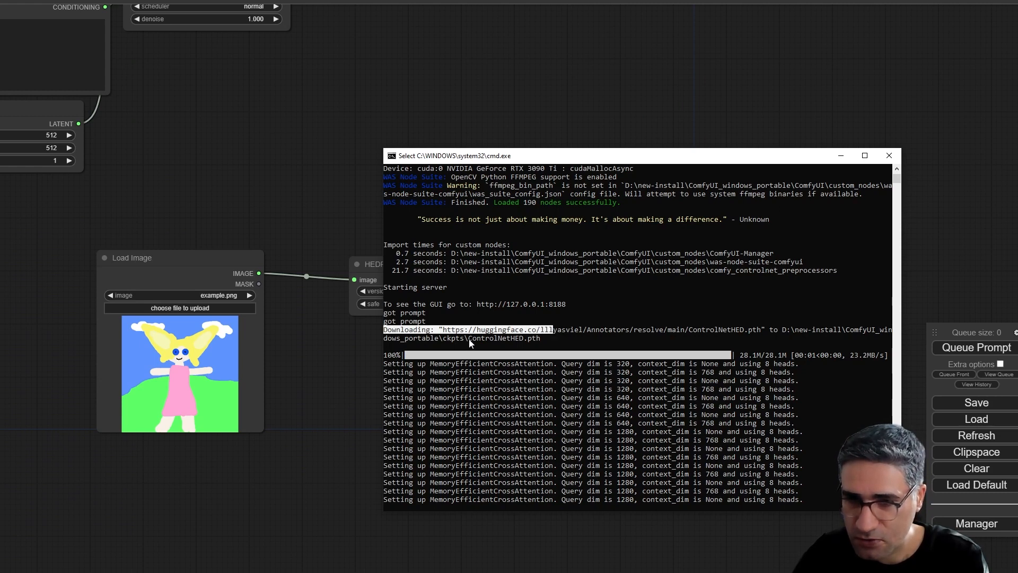
drag(469, 342, 543, 344)
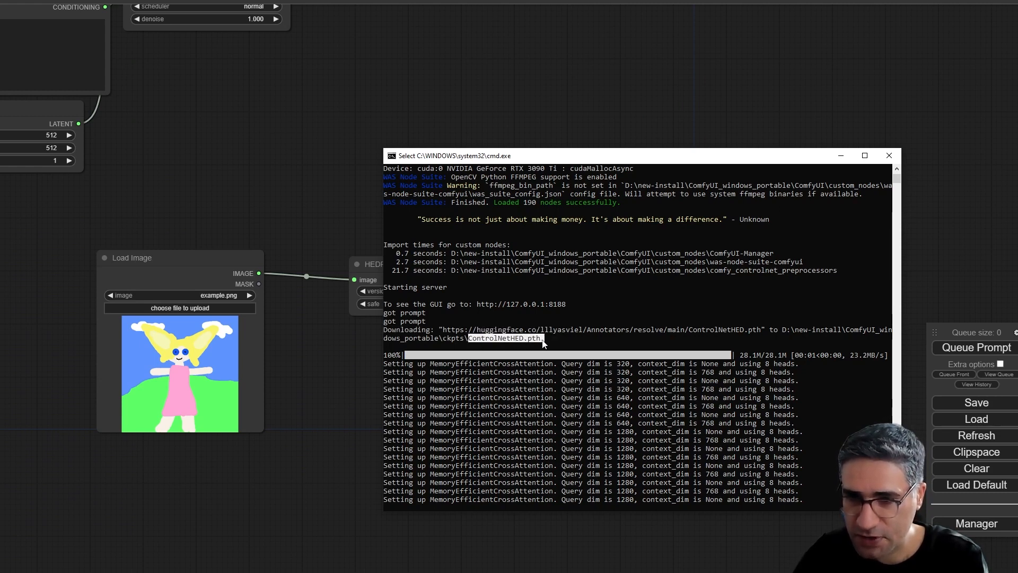
drag(483, 330, 546, 333)
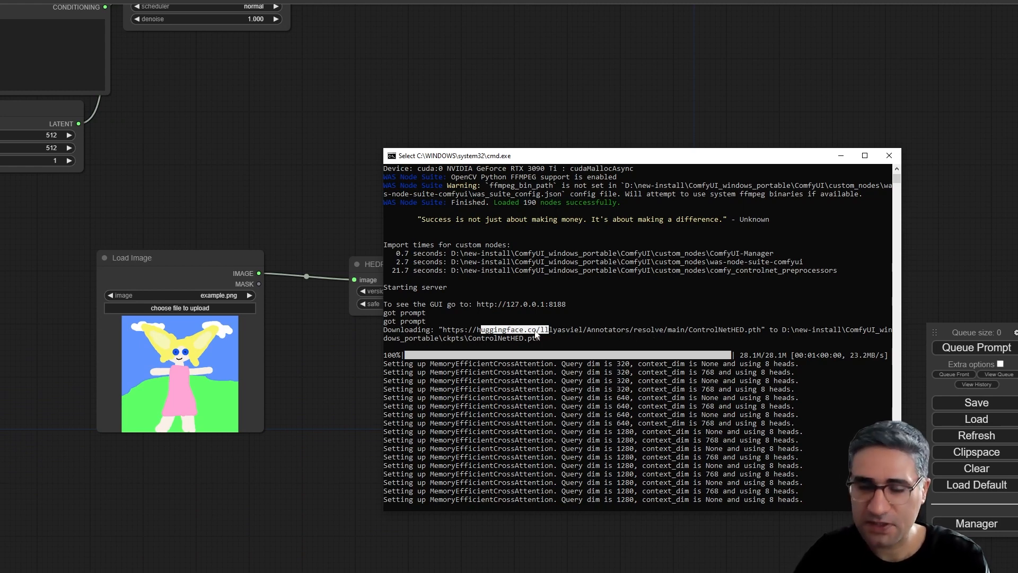
click(351, 357)
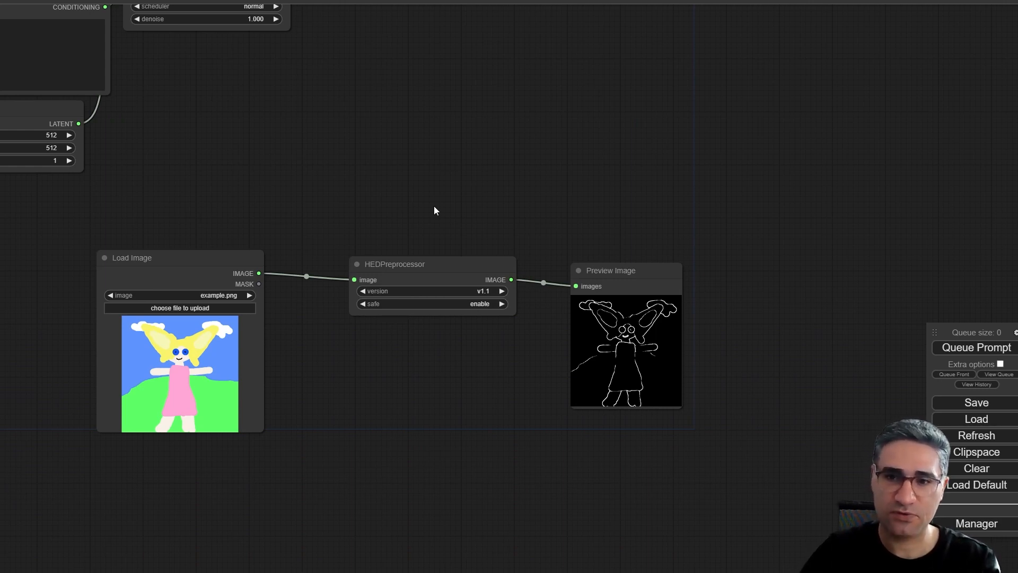
- Move the HEDPreprocessor and Preview Image nodes closer to the Load Image node
drag(461, 260, 420, 260)
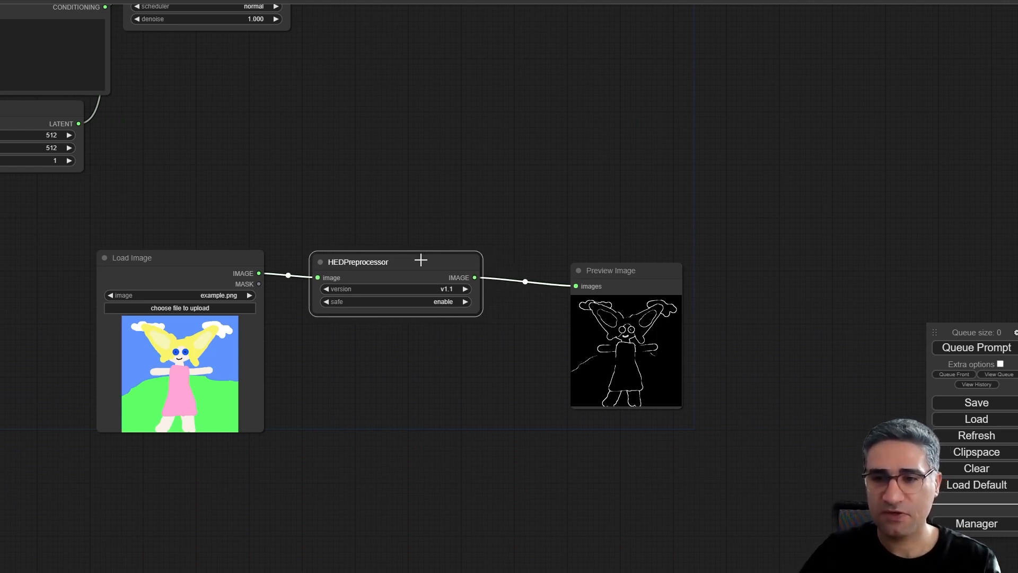
drag(595, 271, 559, 255)
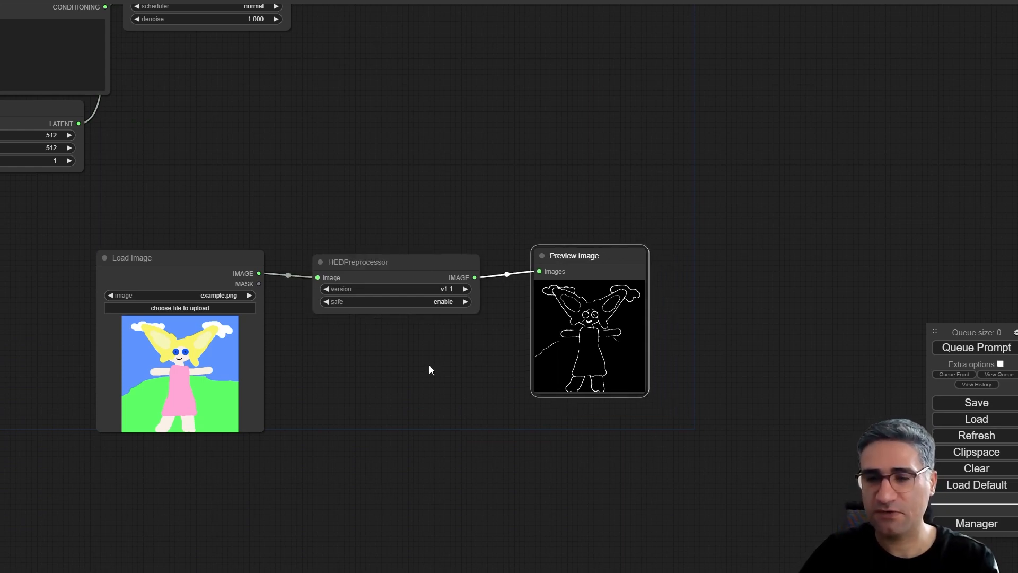
drag(430, 370, 387, 307)
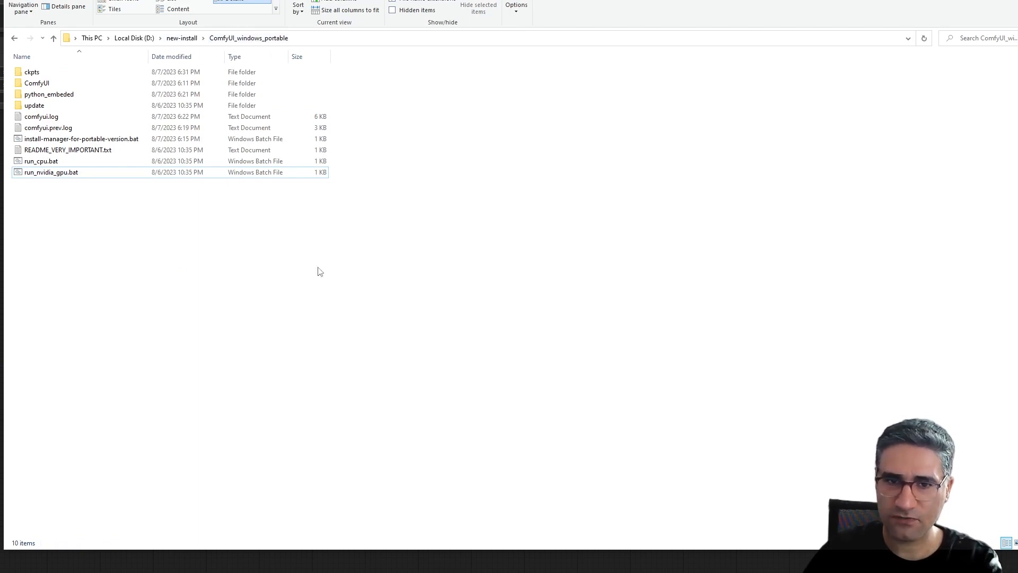
- Open the ckpts folder inside ComfyUI_windows_portable in File Explorer
double_click(36, 75)
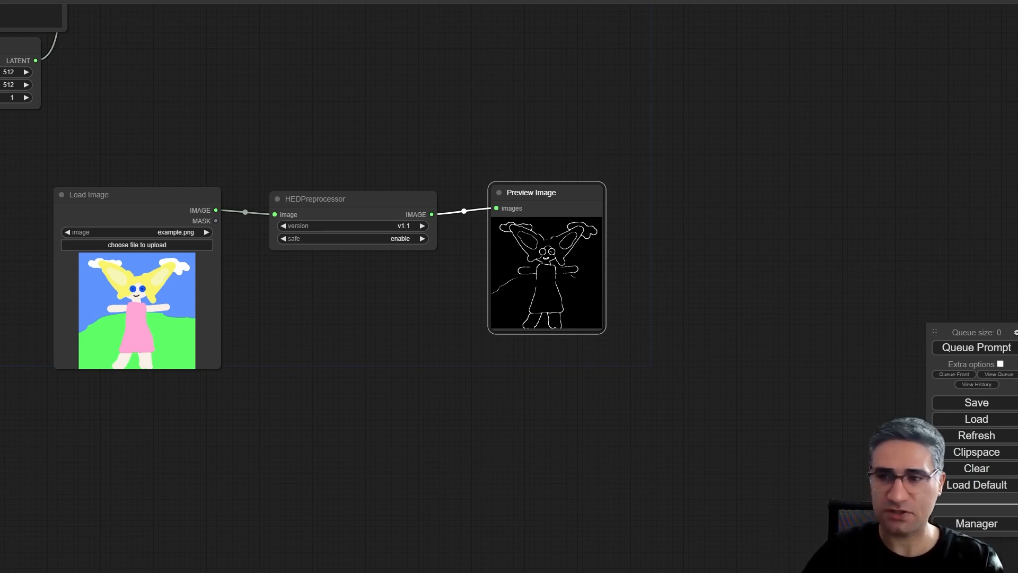
- Open the Manager's list for installing custom nodes, releasing the text selection that pauses the command console
click(977, 525)
click(556, 257)
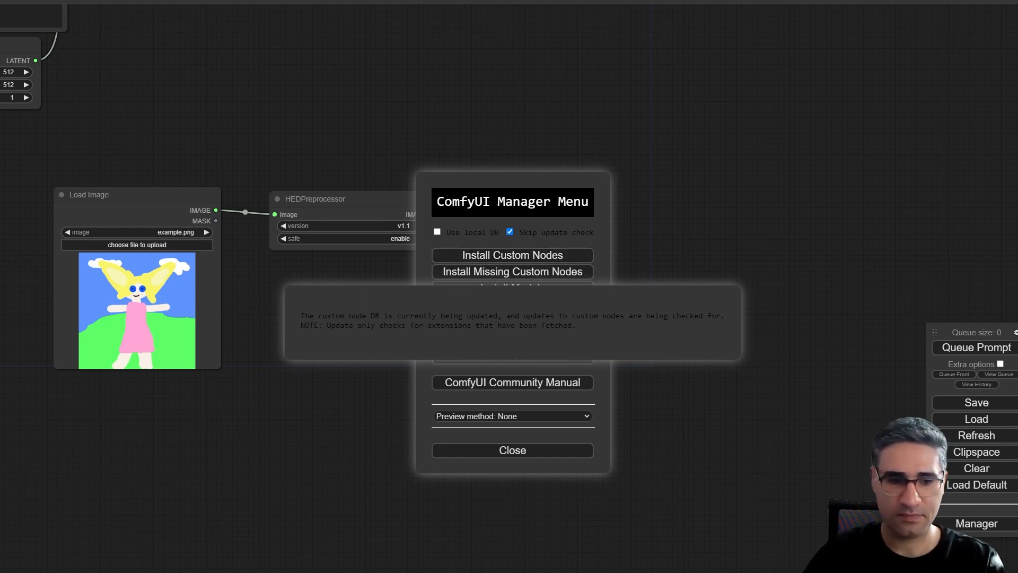
key(alt+Tab)
click(652, 482)
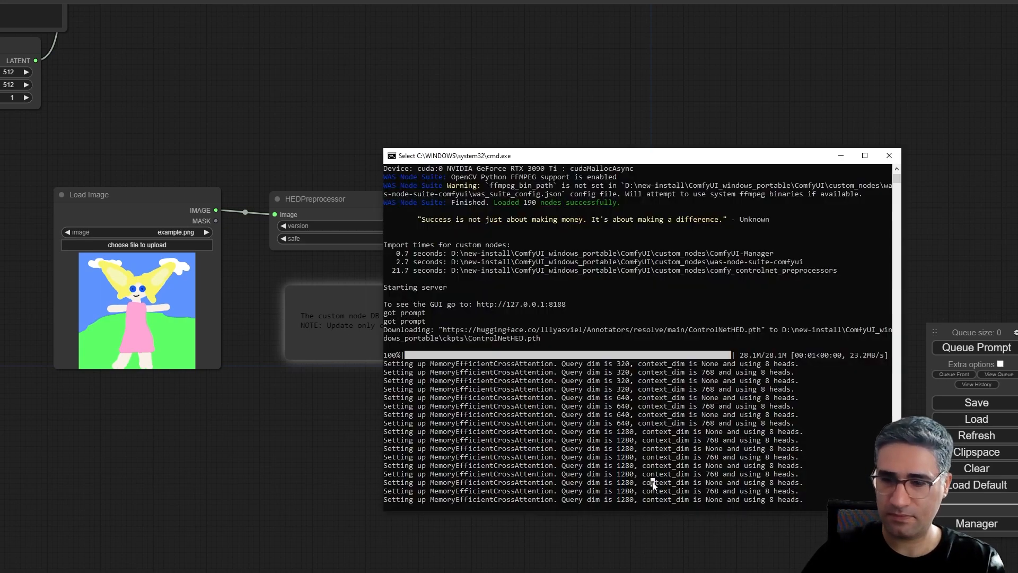
right_click(653, 482)
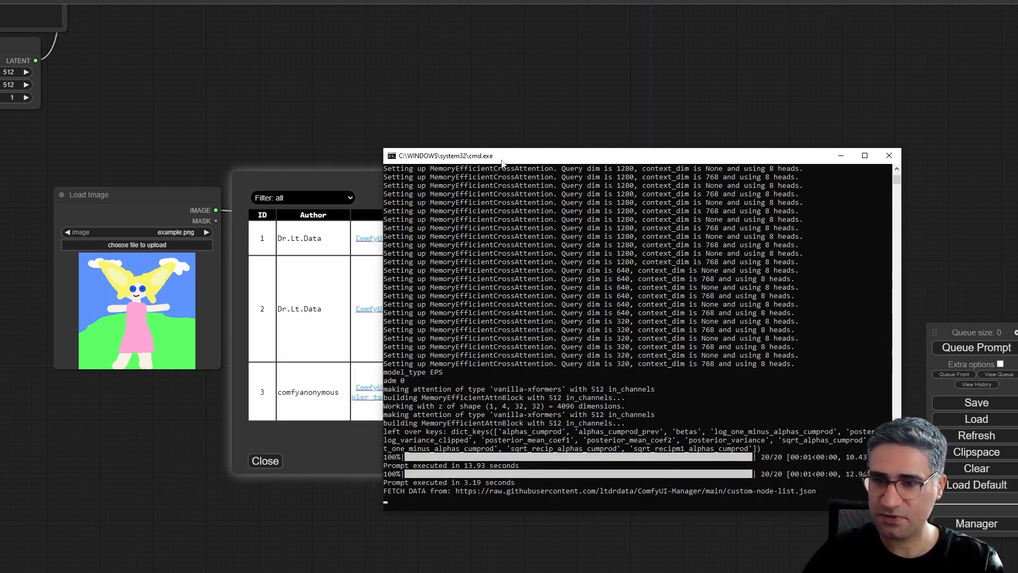
- Move the command console up, place and cancel a text selection in its output, and minimize the window
drag(504, 159, 494, 105)
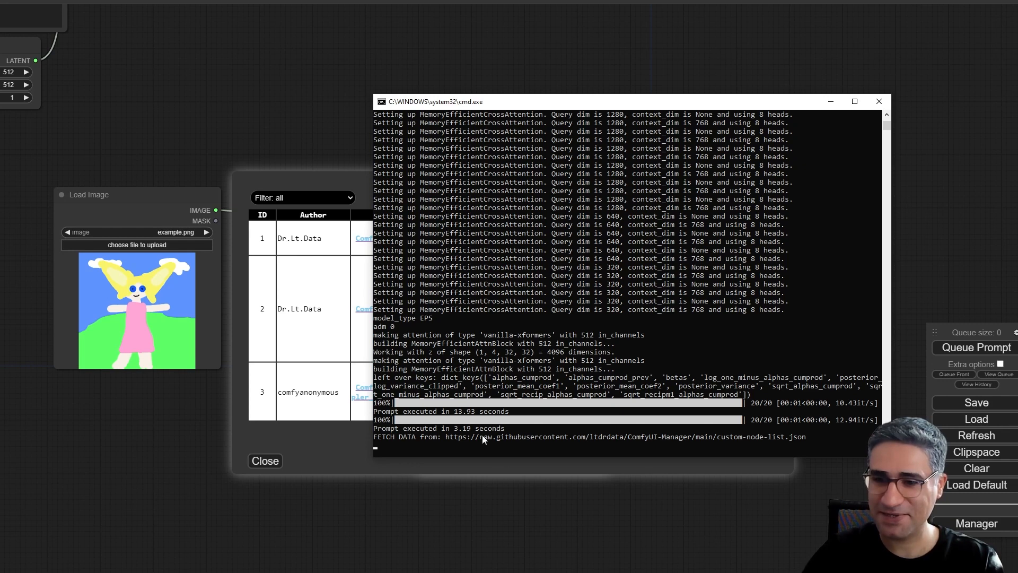
click(418, 446)
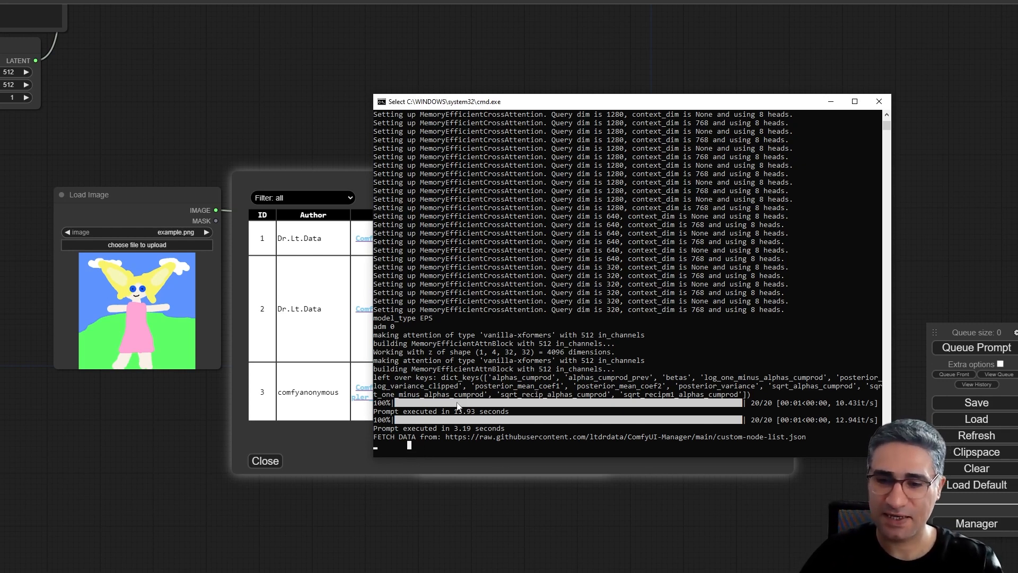
click(444, 438)
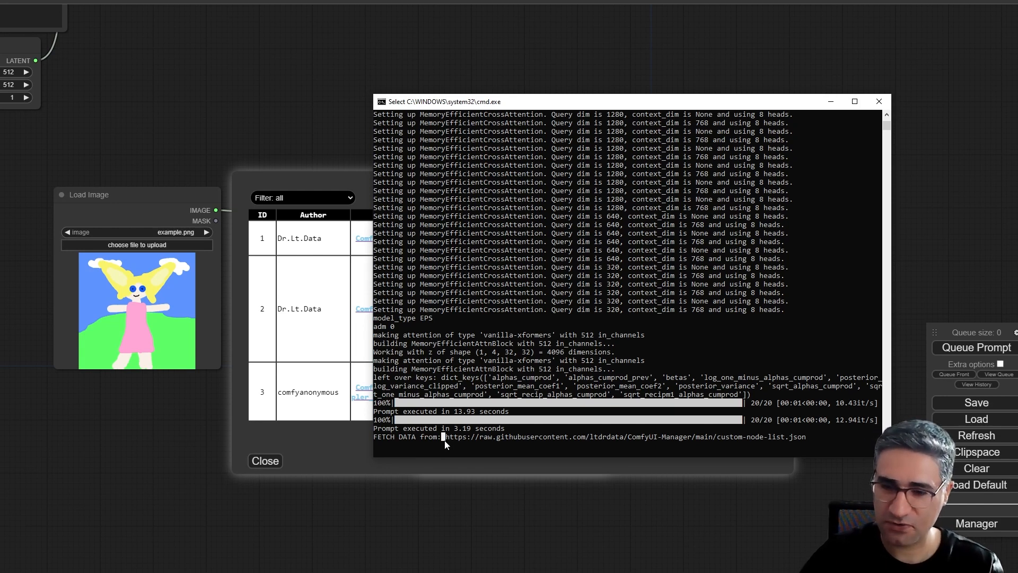
key(Escape)
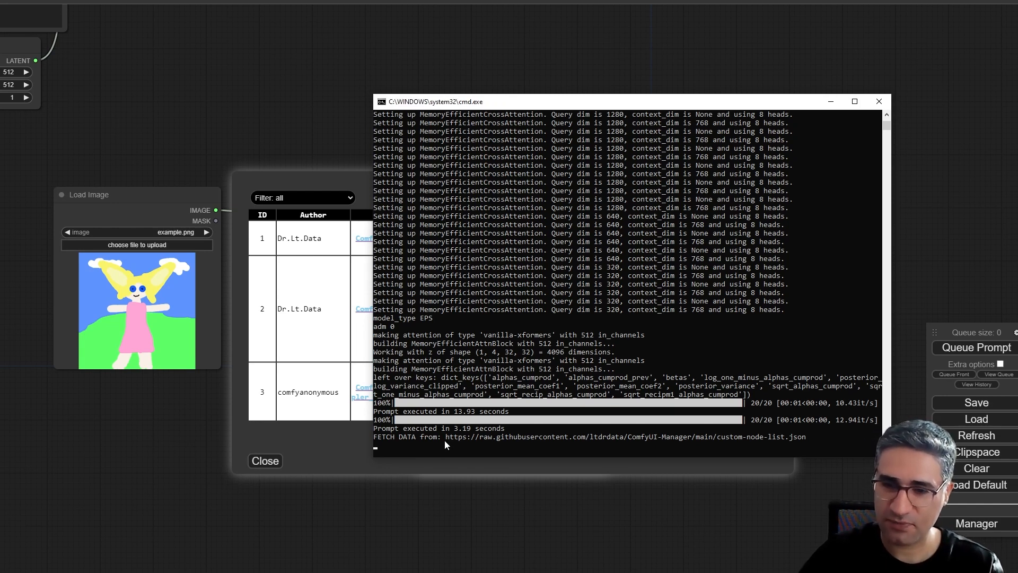
click(827, 106)
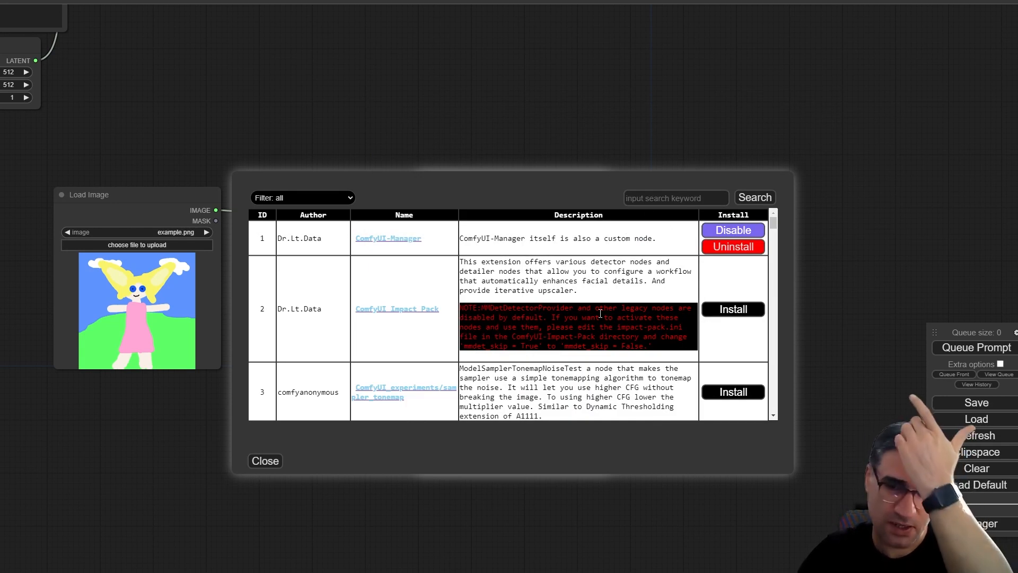
- Install the Efficiency Nodes for ComfyUI custom node, check the installation log in the command console and move the console aside
scroll(509, 324, down, 5)
scroll(495, 330, down, 2)
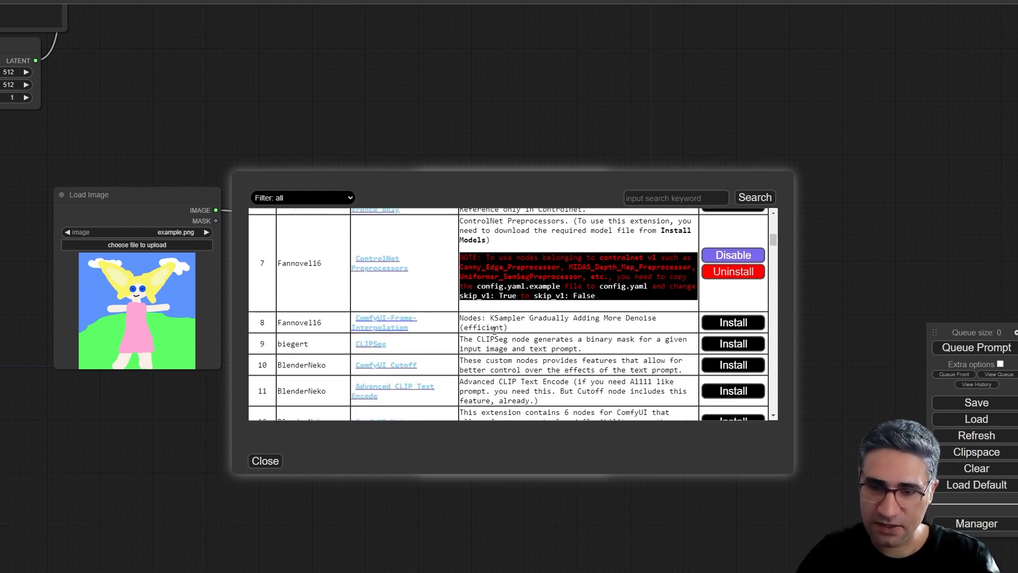
scroll(495, 330, down, 2)
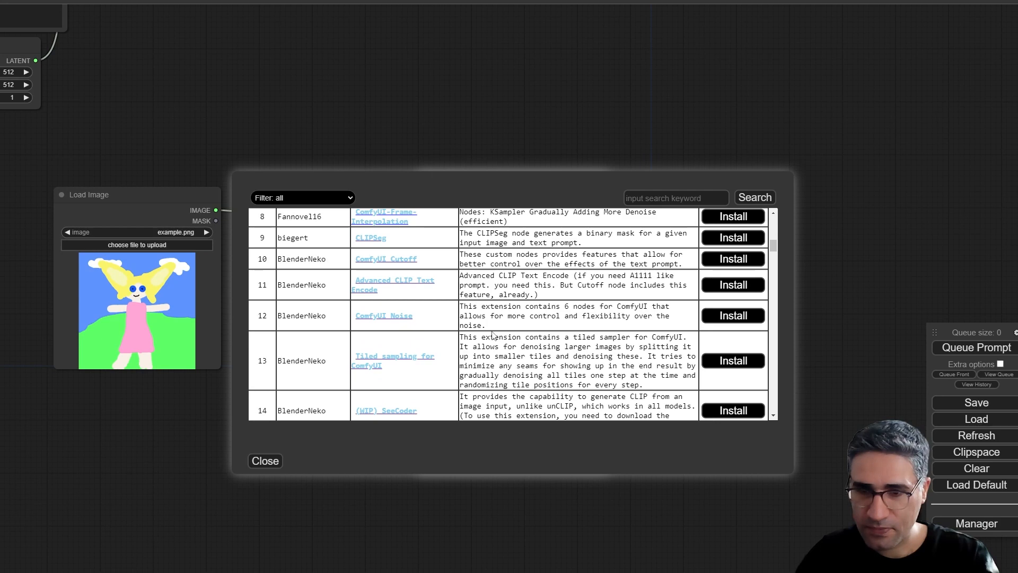
scroll(493, 331, down, 3)
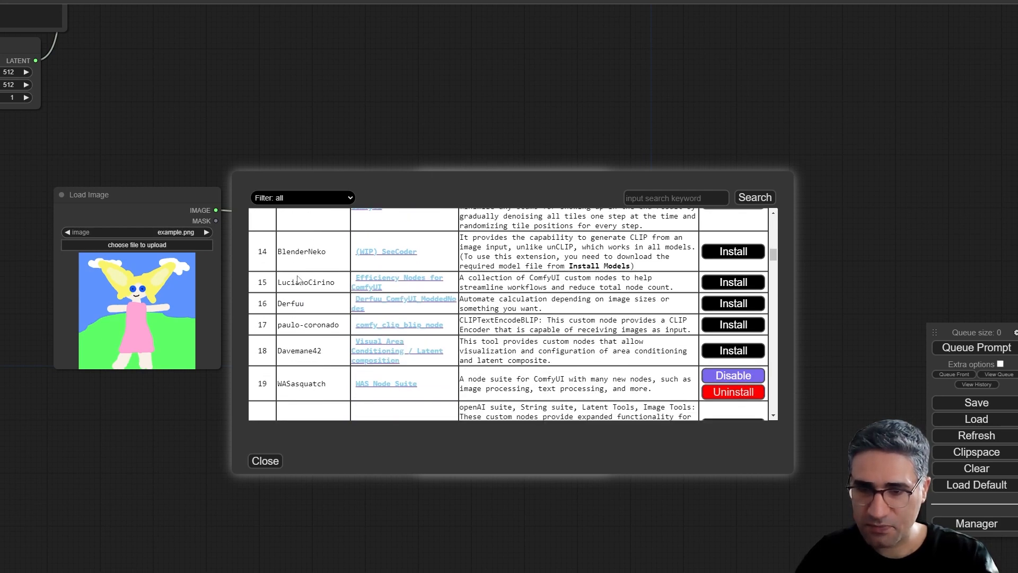
drag(260, 282, 286, 283)
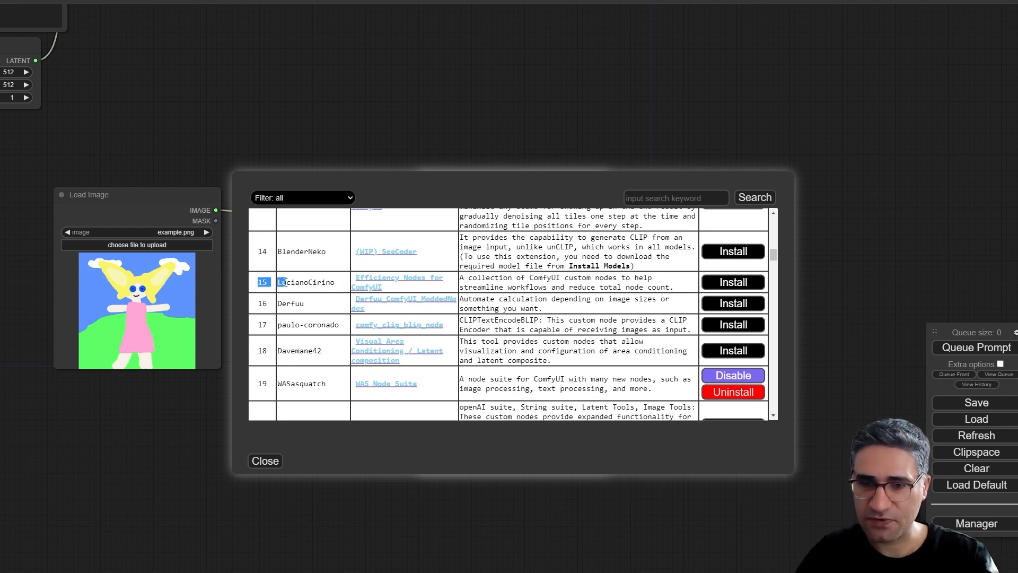
click(742, 288)
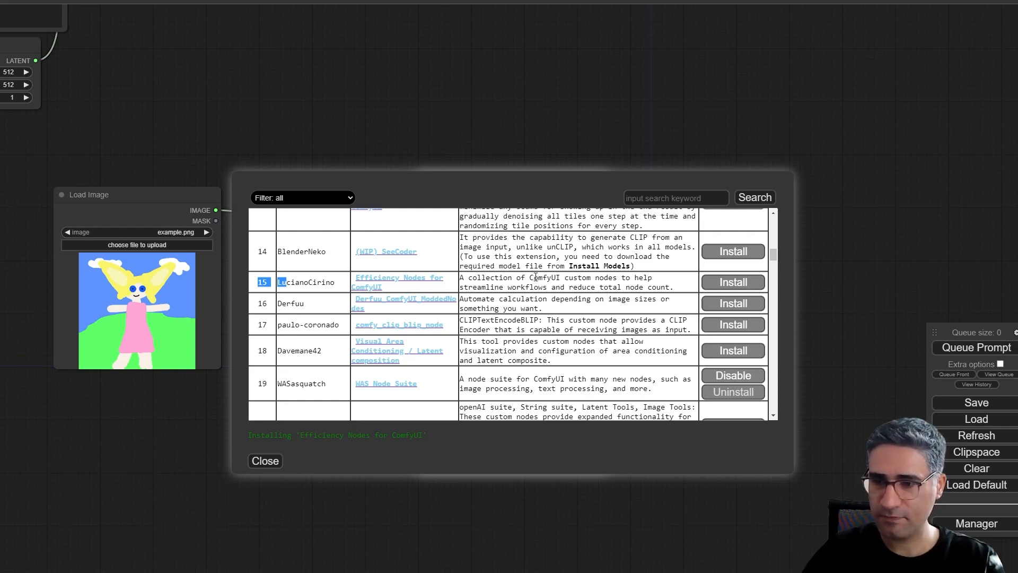
key(alt+Tab)
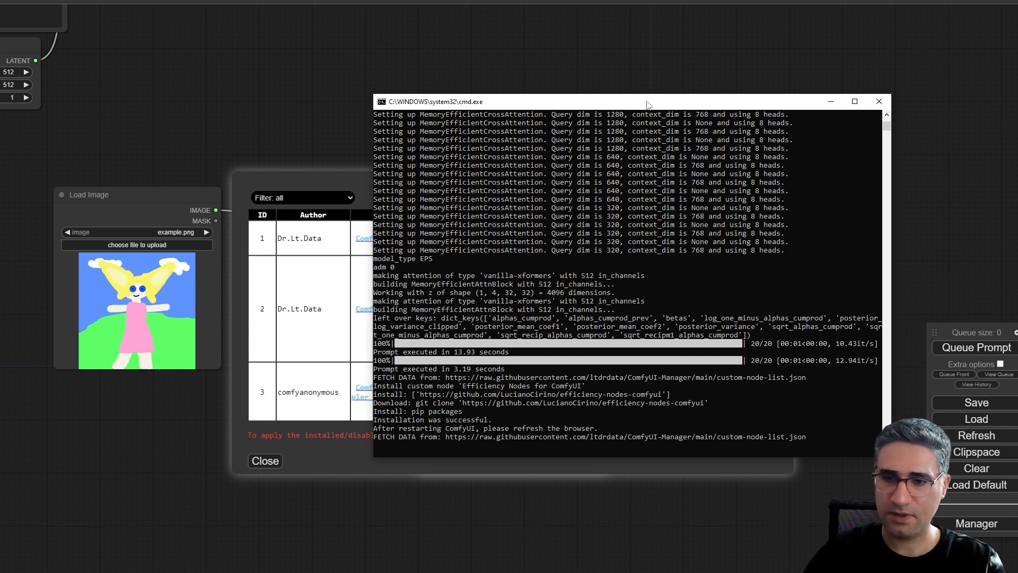
drag(648, 106, 0, 130)
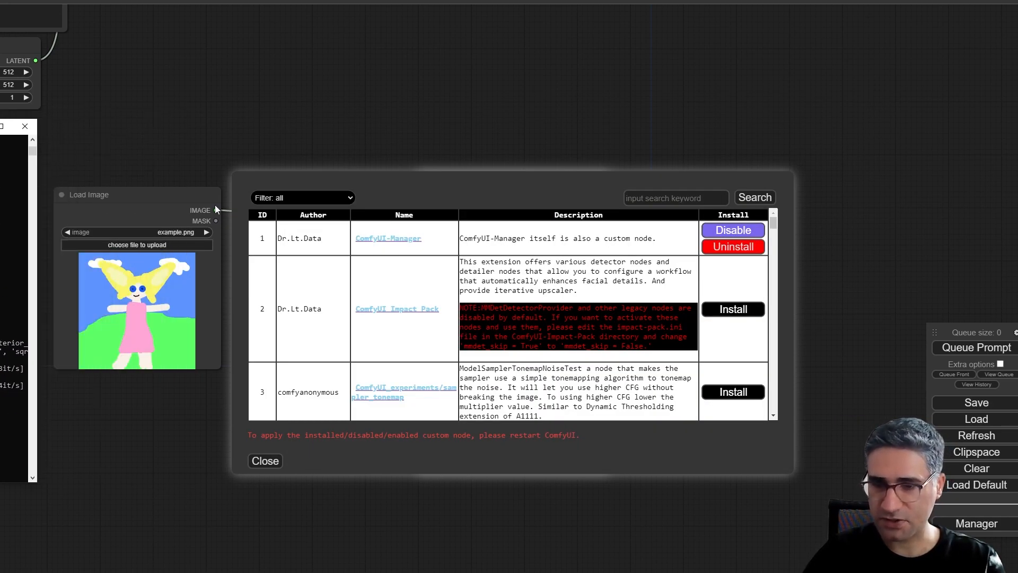
- Install the (WIP) SeeCoder custom node from the Manager's list
scroll(628, 324, down, 5)
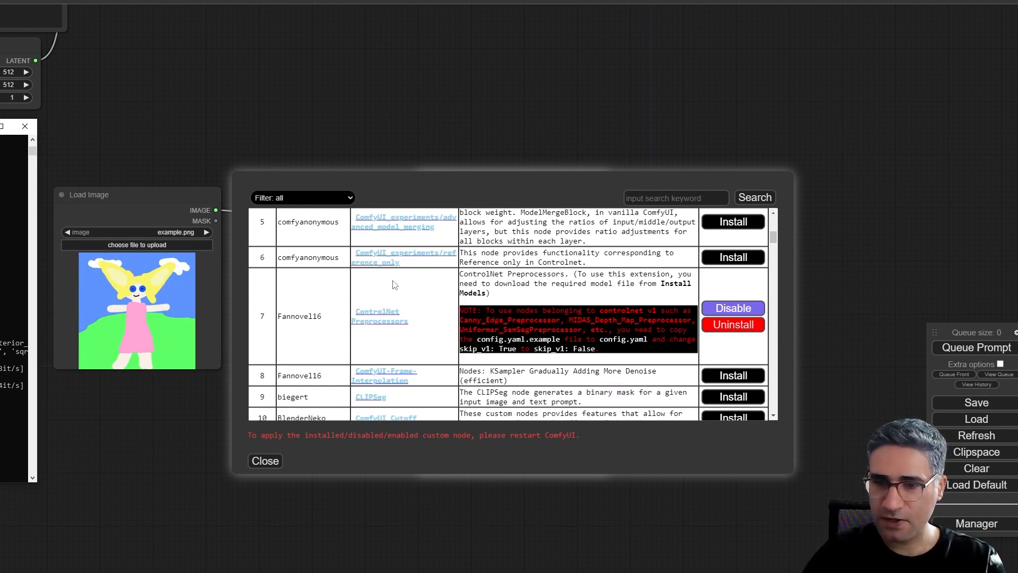
scroll(413, 333, down, 1)
scroll(413, 333, down, 5)
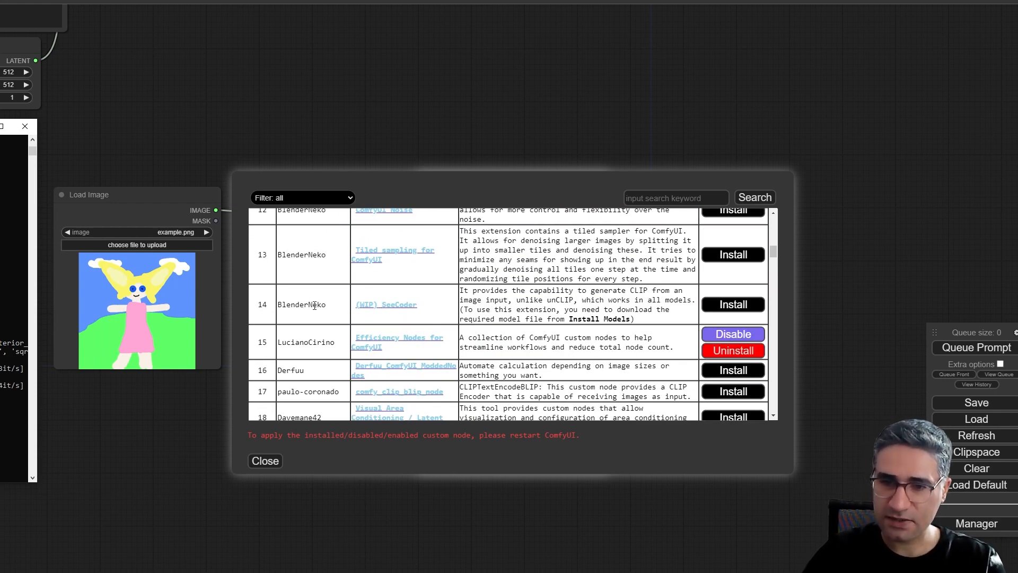
drag(287, 303, 317, 305)
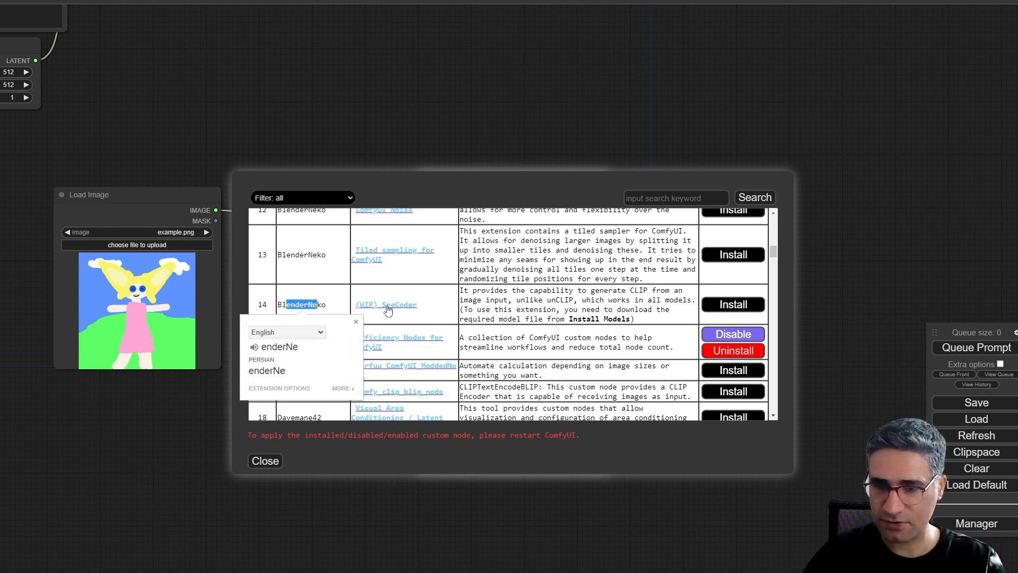
click(510, 306)
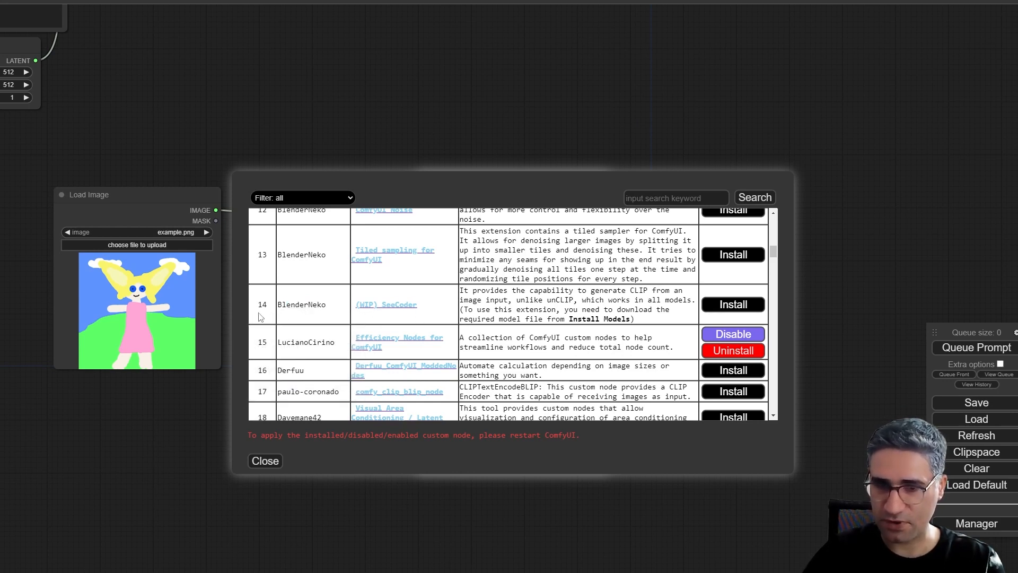
drag(273, 310, 240, 309)
click(528, 305)
click(757, 306)
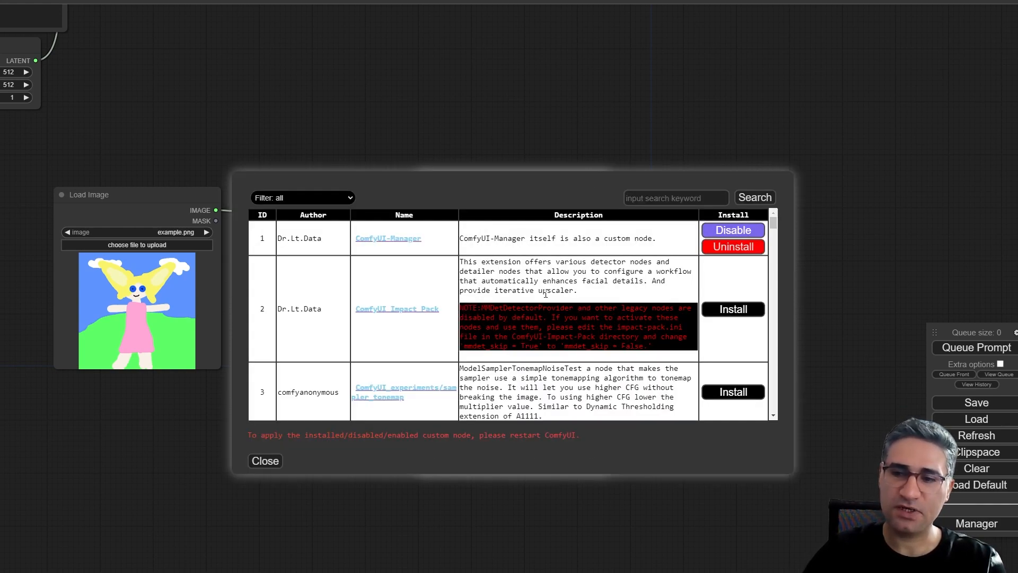
- Check the (WIP) SeeCoder and Efficiency Nodes for ComfyUI entries in the custom node list
scroll(546, 293, down, 15)
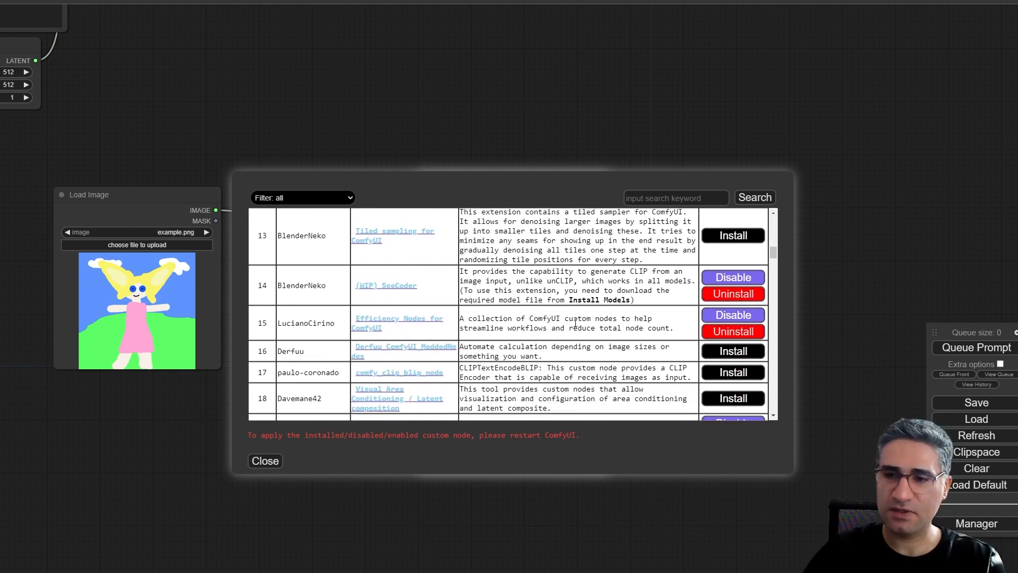
scroll(551, 297, down, 1)
scroll(527, 273, up, 2)
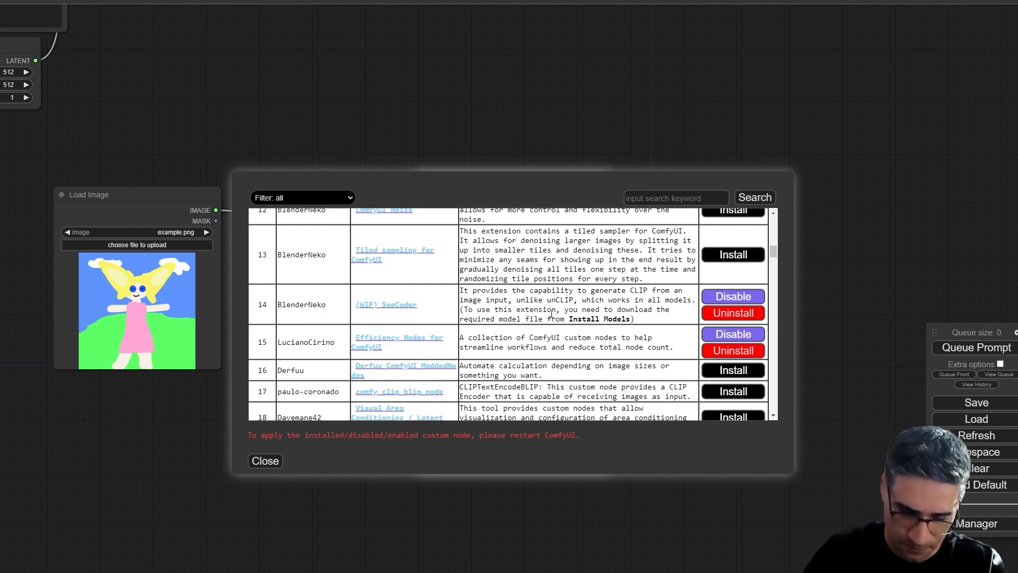
- Install the pythongosssss/ComfyUI-Custom-Scripts custom node
scroll(403, 297, down, 15)
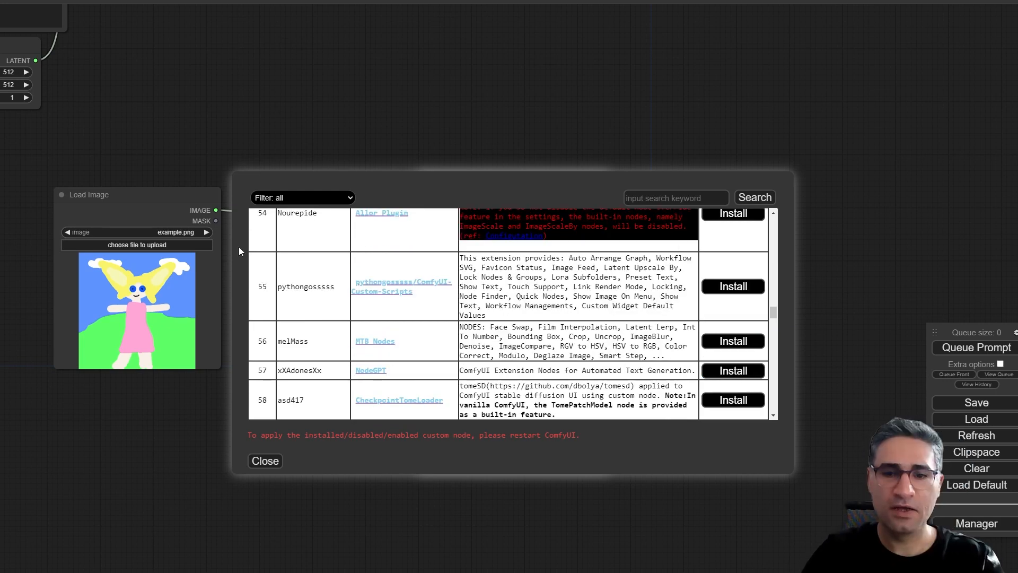
double_click(262, 286)
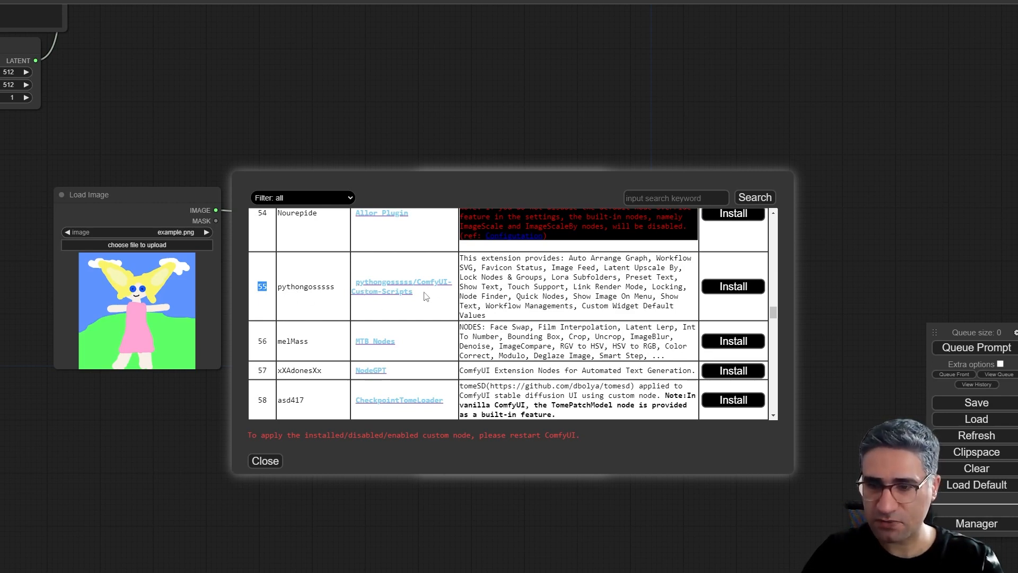
click(736, 286)
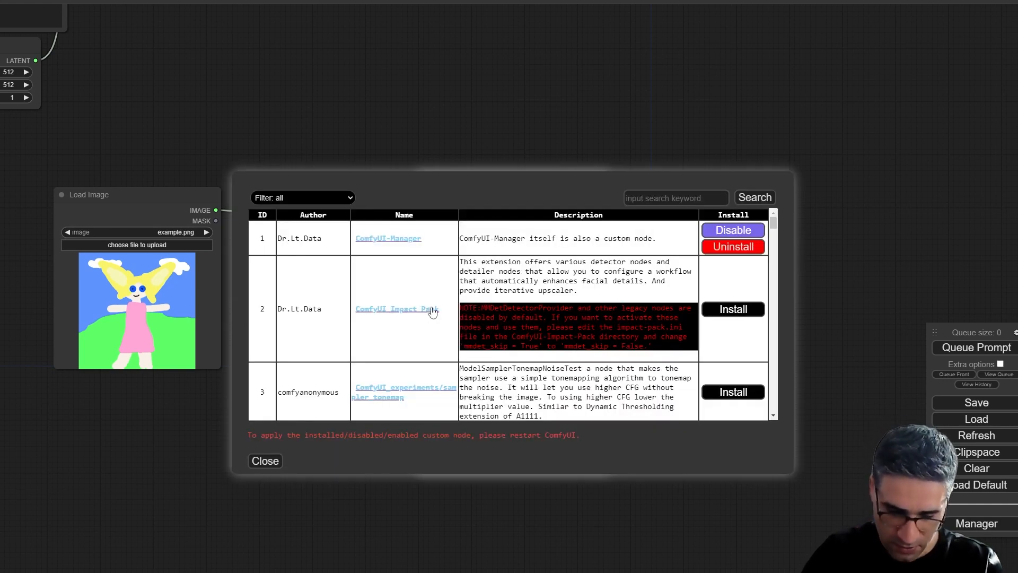
- Switch from the custom node list to the Manager's model list and review its upscale, embedding, checkpoint, VAE and ControlNet entries
click(269, 463)
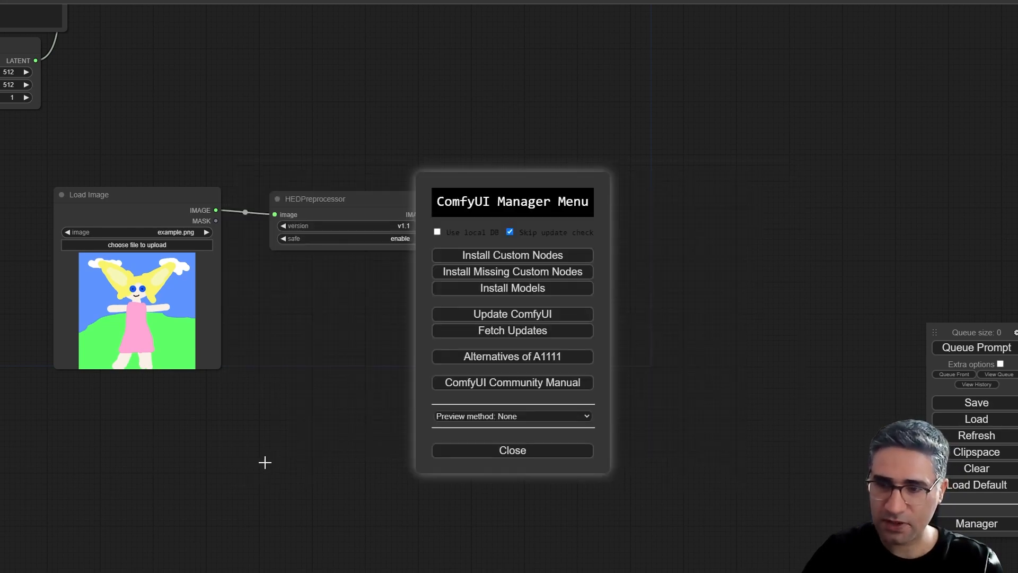
click(536, 292)
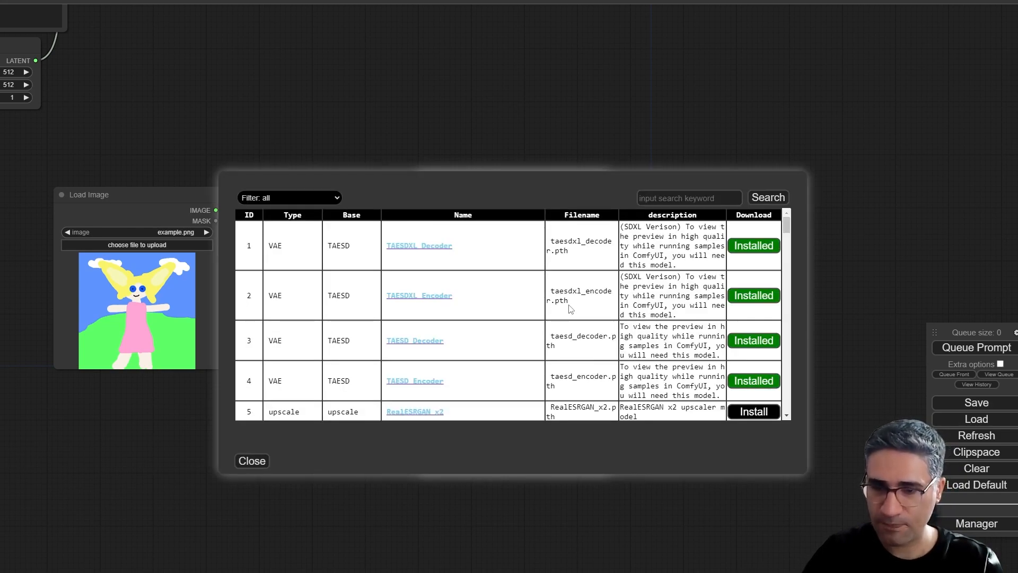
scroll(570, 309, down, 2)
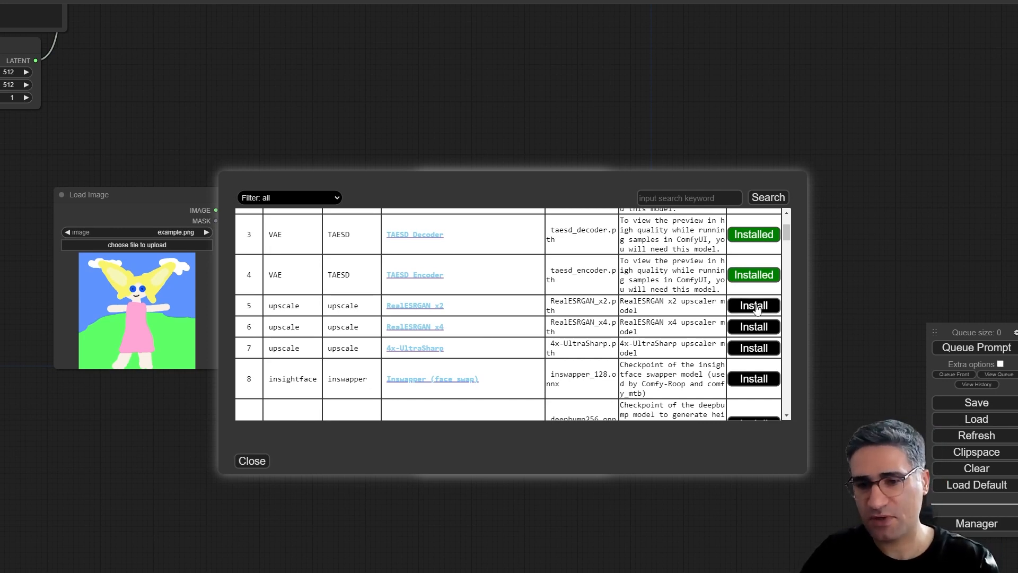
scroll(566, 322, down, 2)
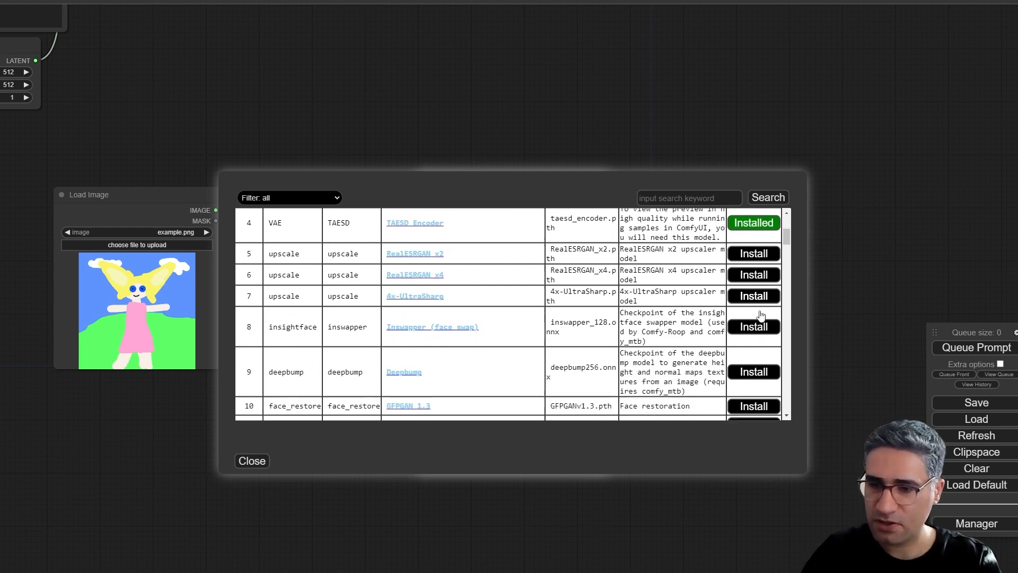
scroll(310, 324, down, 3)
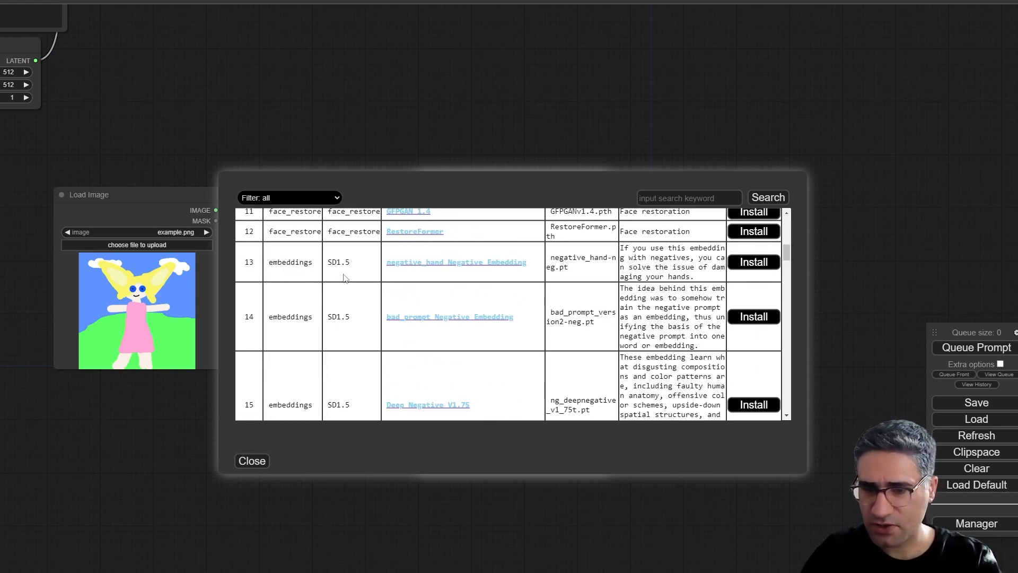
scroll(730, 364, down, 10)
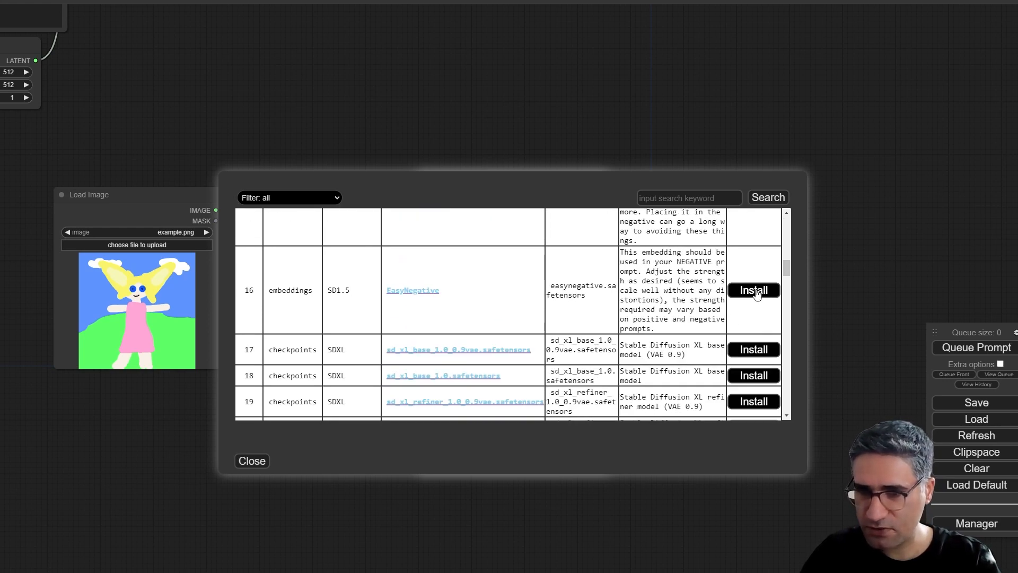
scroll(705, 299, up, 5)
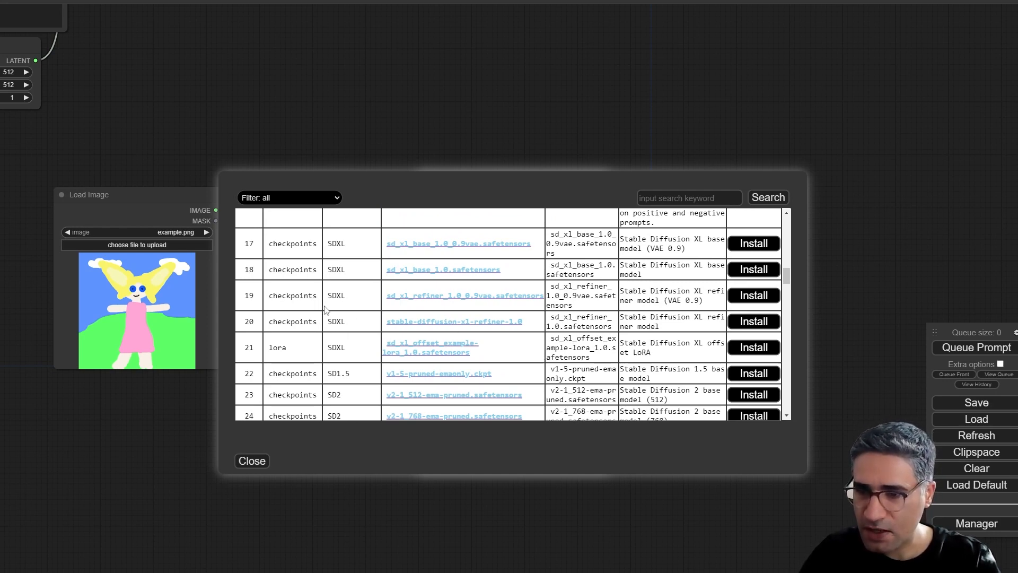
scroll(325, 308, down, 10)
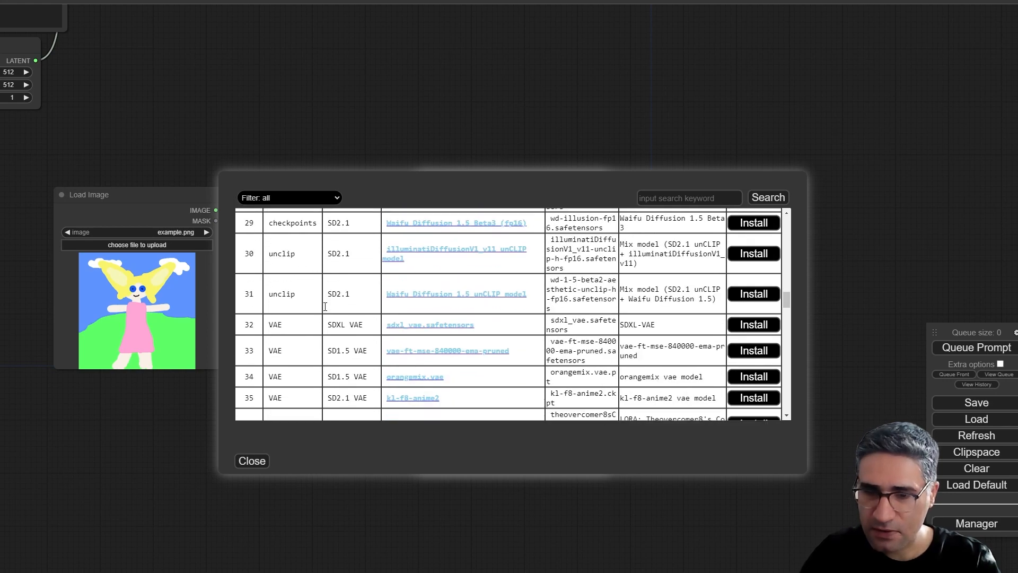
scroll(325, 306, down, 10)
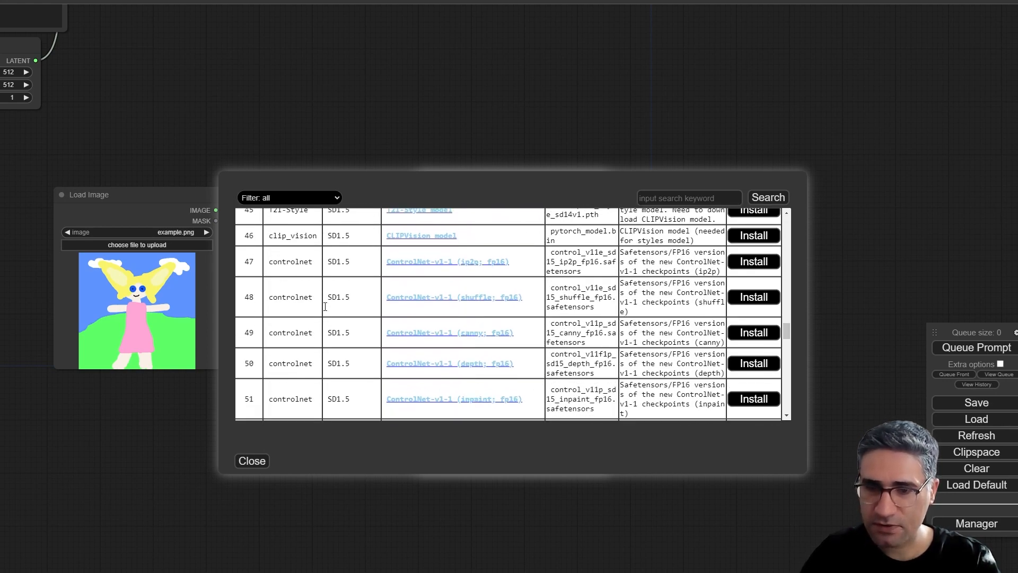
- Install the seecoder anime v1.0 model from the model list
scroll(325, 306, down, 10)
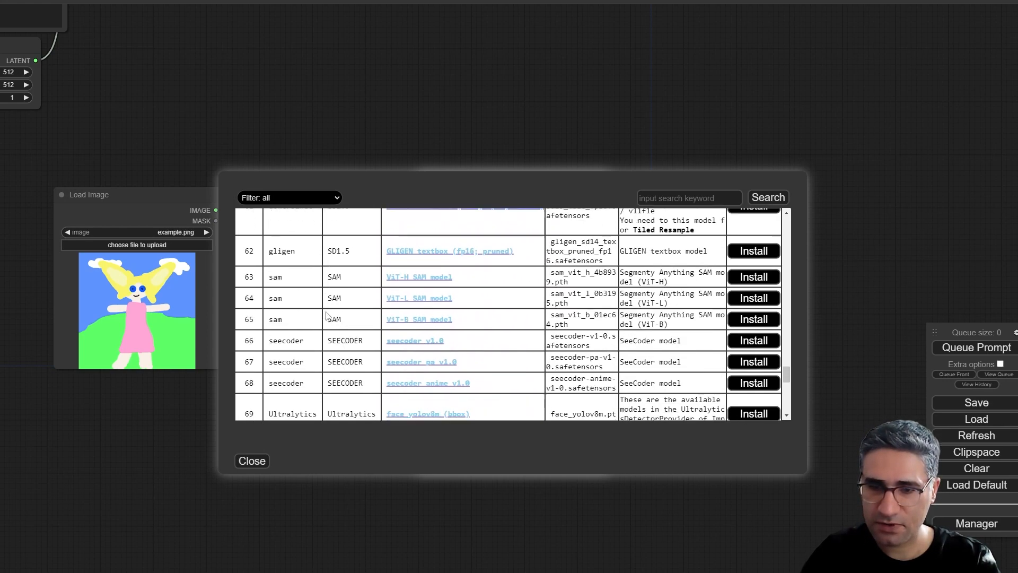
scroll(334, 322, up, 4)
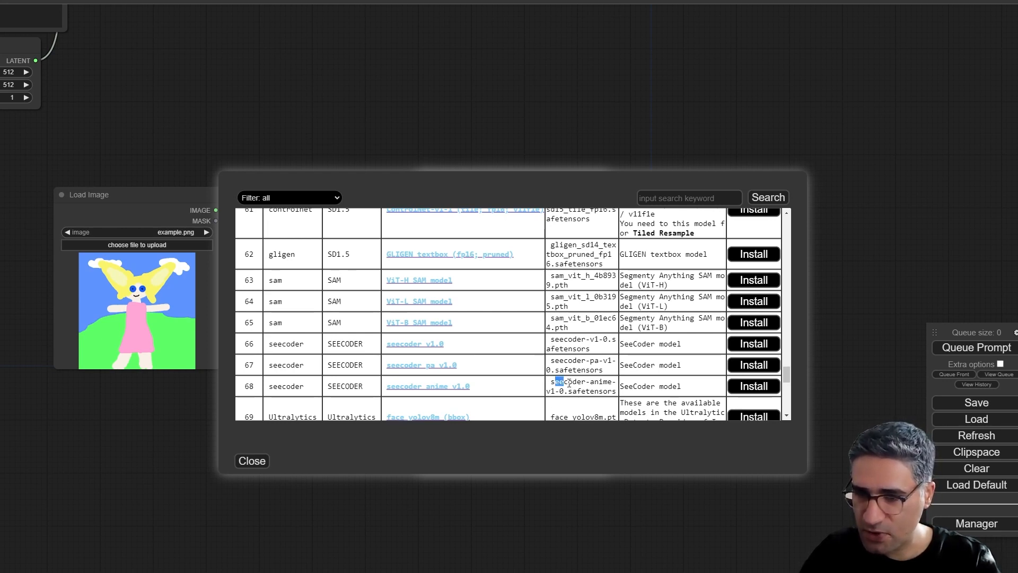
drag(568, 383, 602, 382)
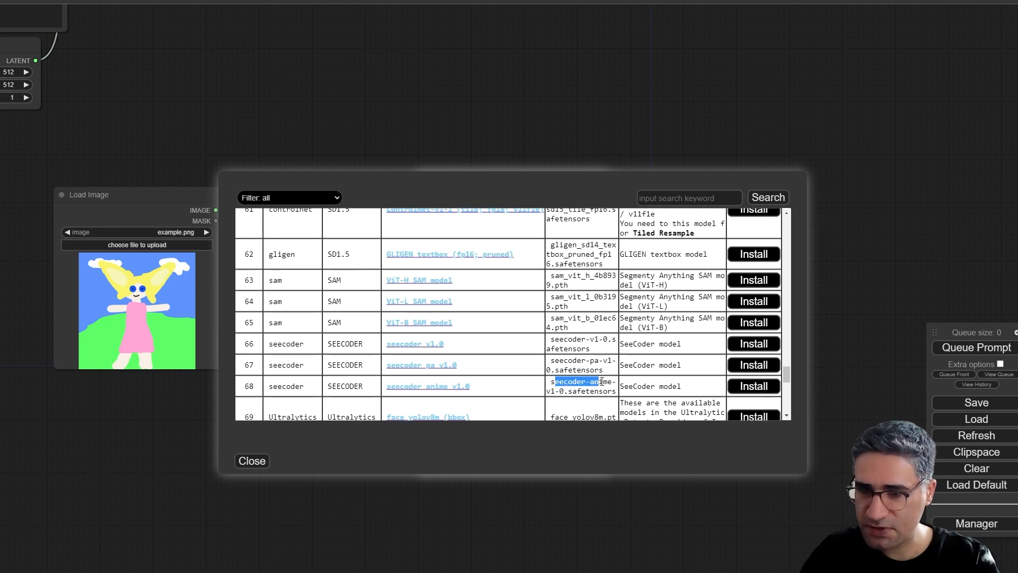
click(597, 391)
click(749, 393)
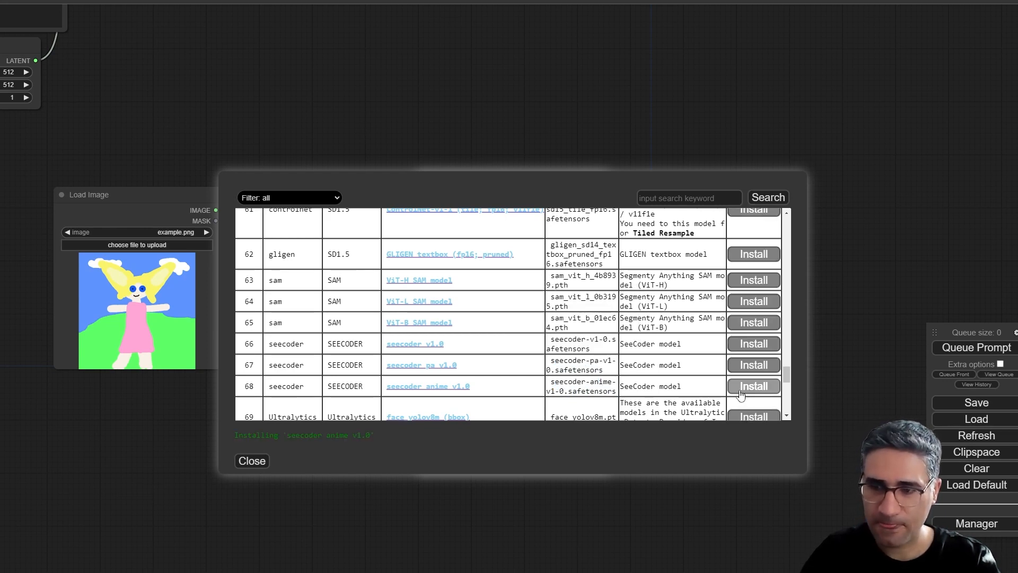
- Follow the seecoder anime v1.0 download in the command console, move the console aside and minimize it
drag(0, 175, 639, 84)
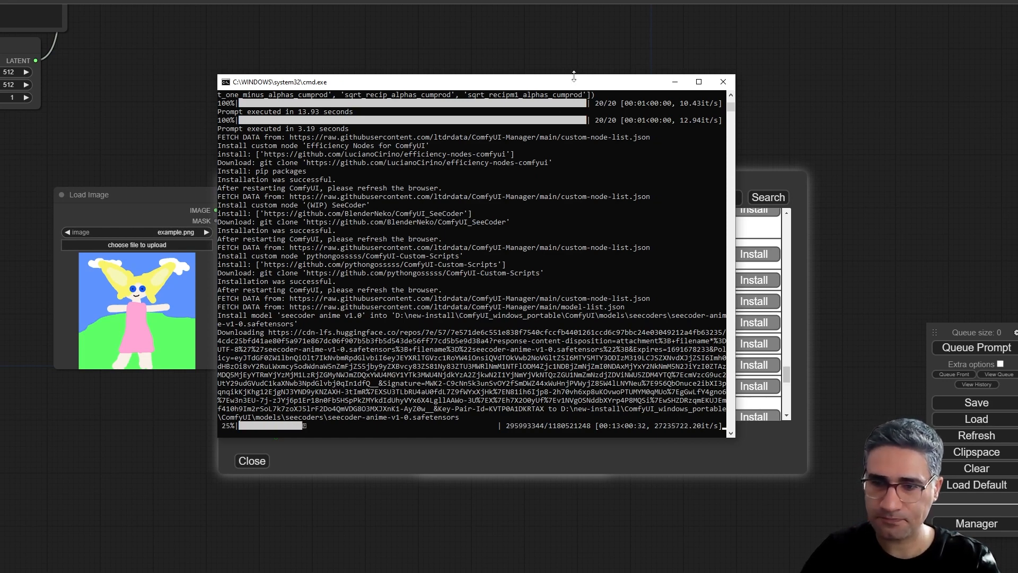
drag(596, 88, 523, 18)
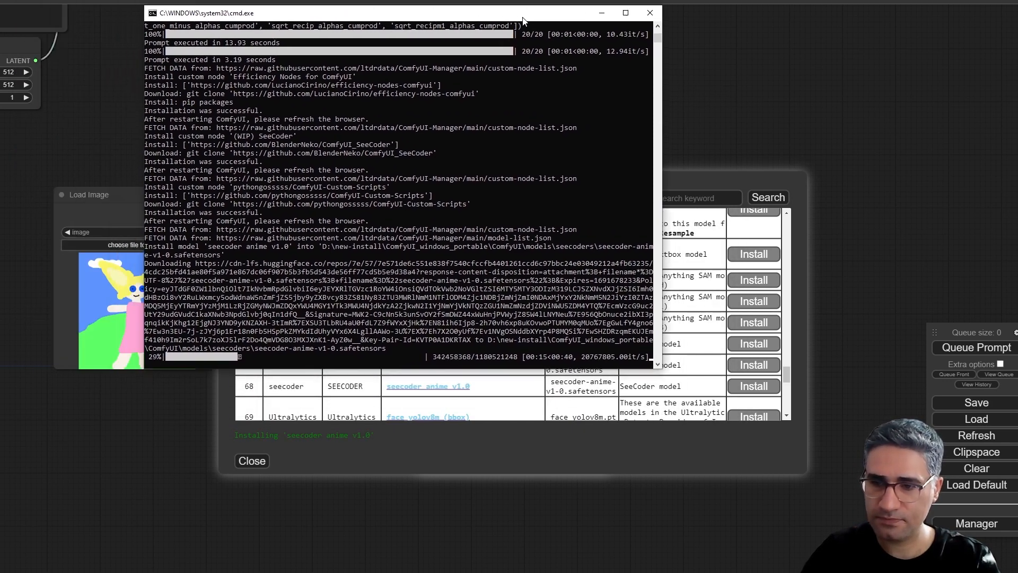
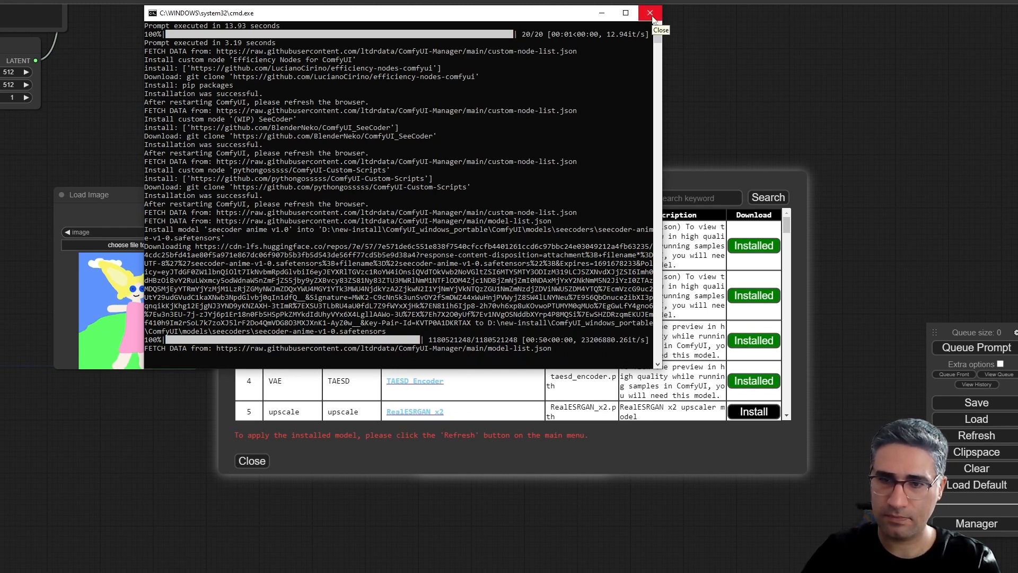
click(599, 16)
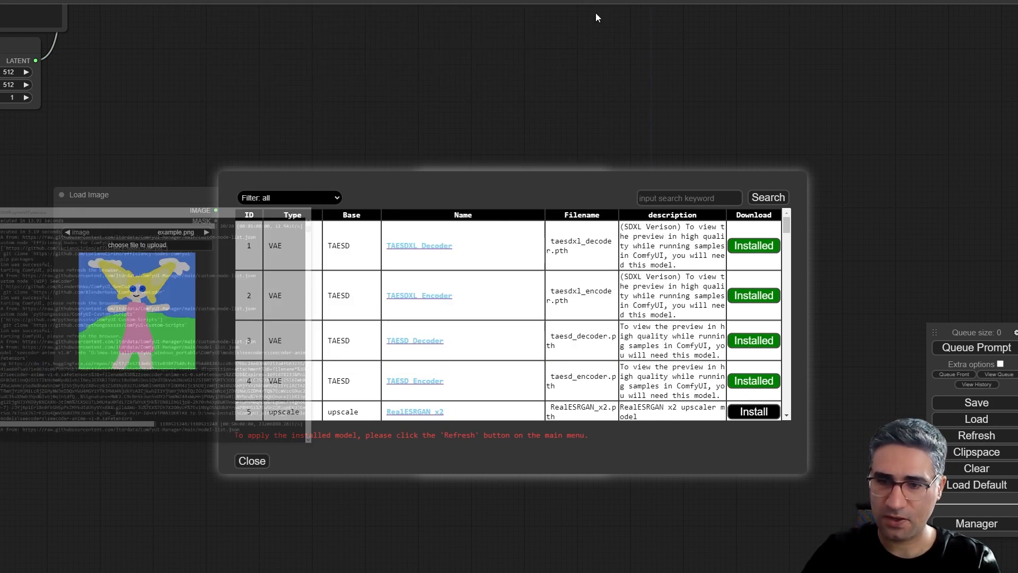
- Check the installation status of seecoder anime v1.0 in the model list
scroll(792, 225, down, 15)
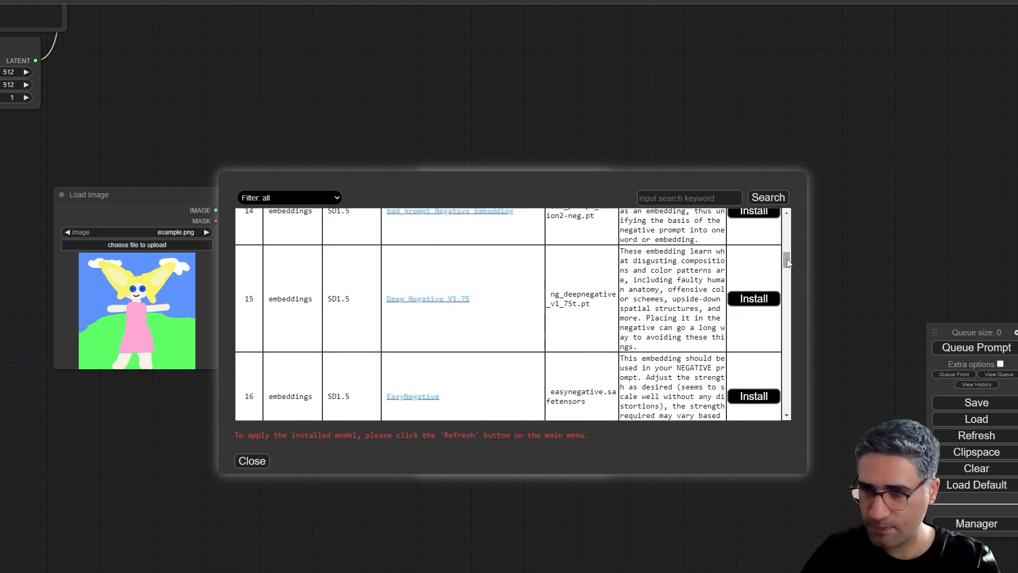
drag(792, 331, 782, 354)
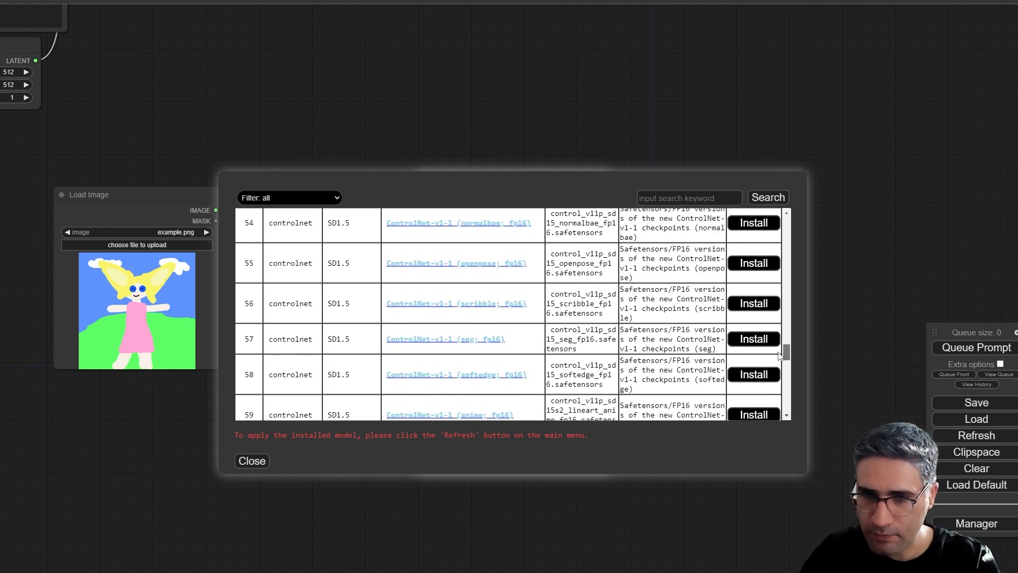
scroll(293, 342, down, 6)
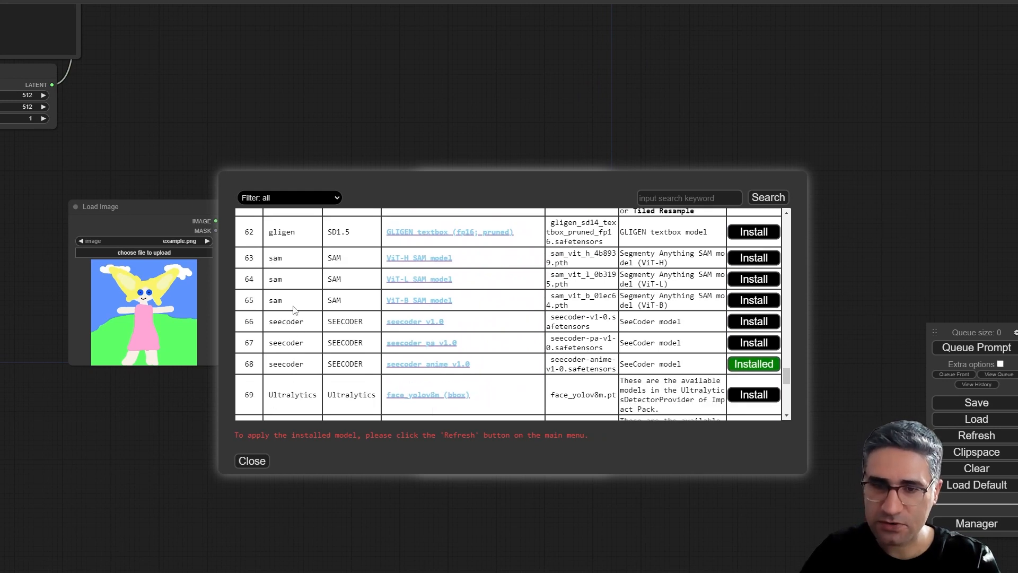
- Examine the ControlNet tile, T2I-Style and clip_vision model types in the model list
scroll(289, 318, up, 3)
drag(305, 346, 269, 346)
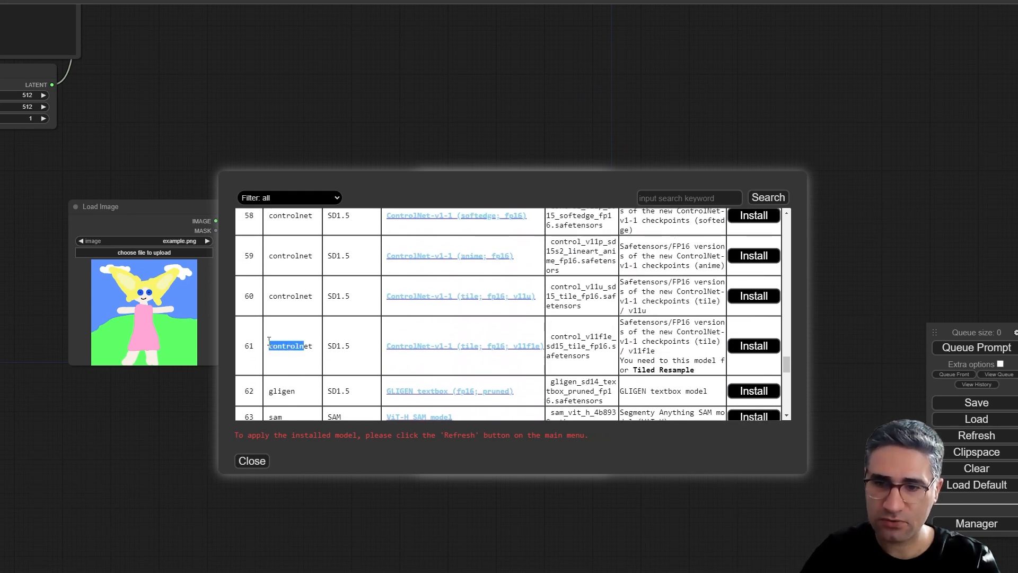
click(303, 355)
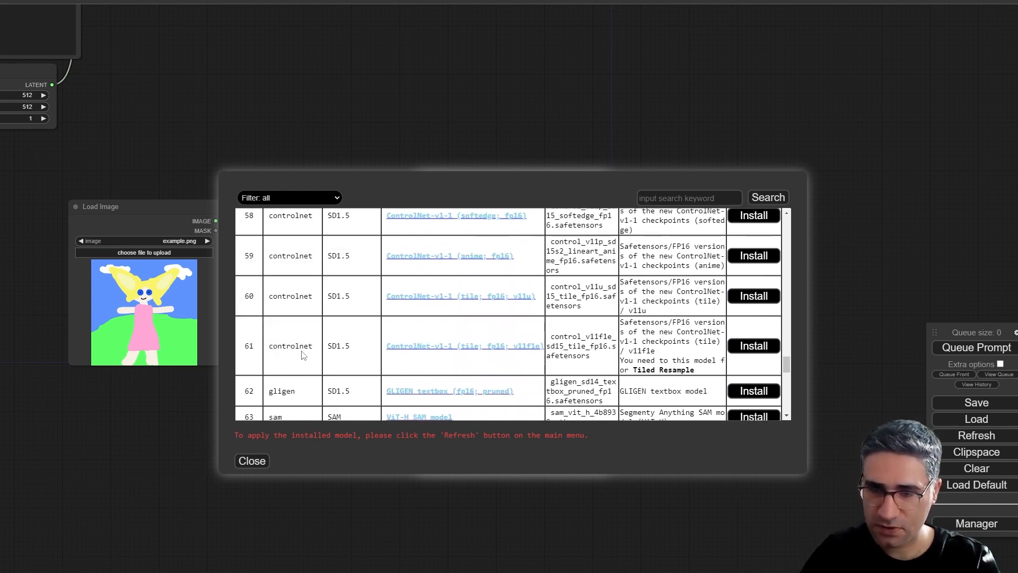
scroll(303, 355, down, 2)
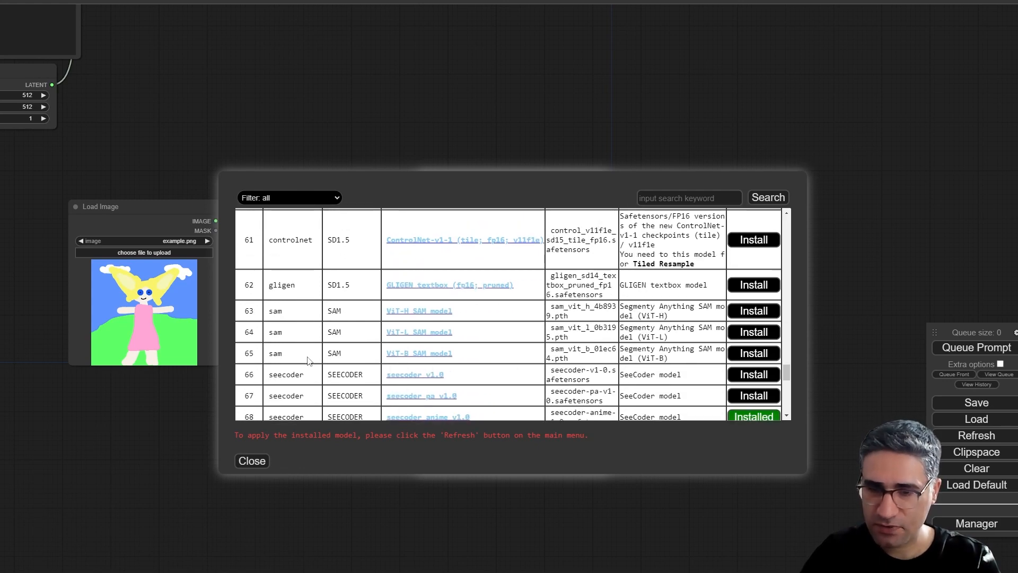
scroll(309, 361, up, 5)
scroll(309, 364, up, 8)
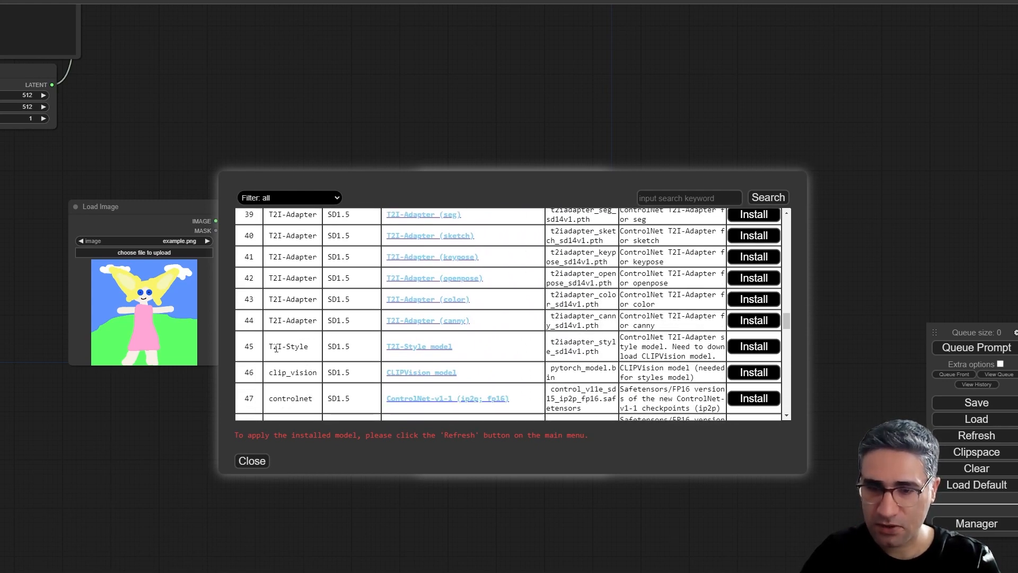
drag(270, 348, 312, 350)
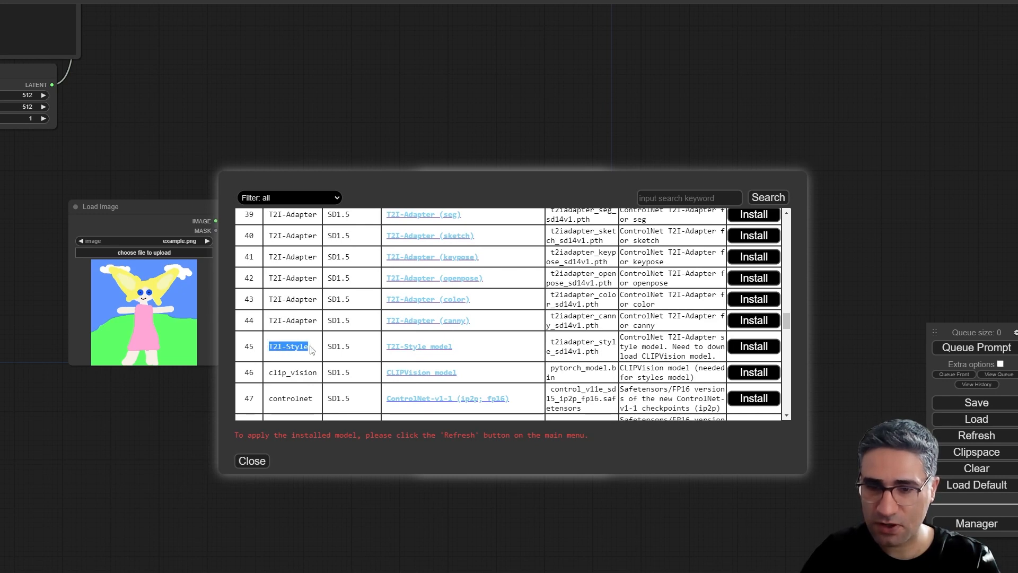
click(292, 343)
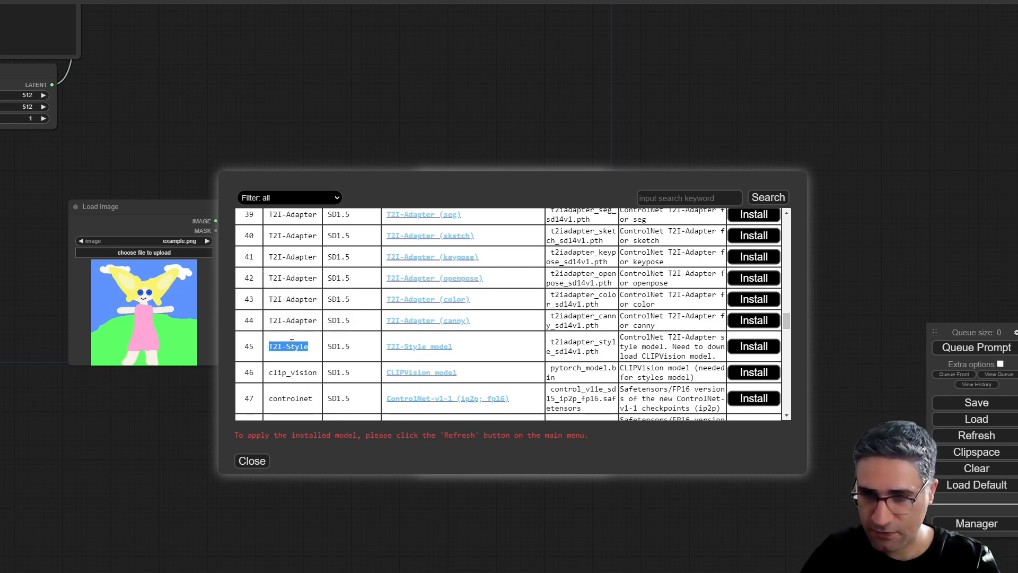
click(291, 374)
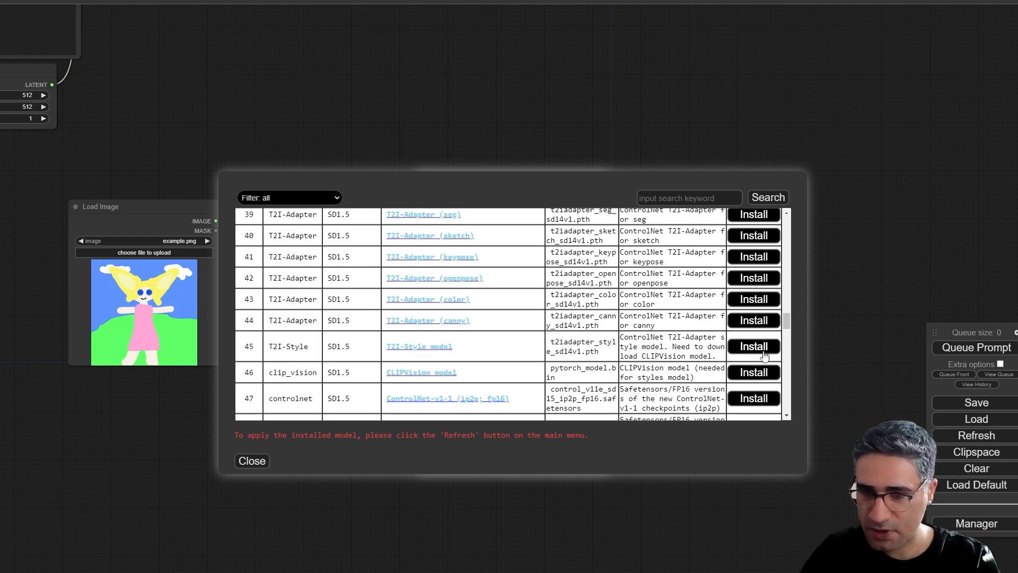
double_click(276, 372)
- Review the T2I-Adapter entries and the remaining ControlNet, gligen and SAM models in the list
scroll(321, 382, up, 3)
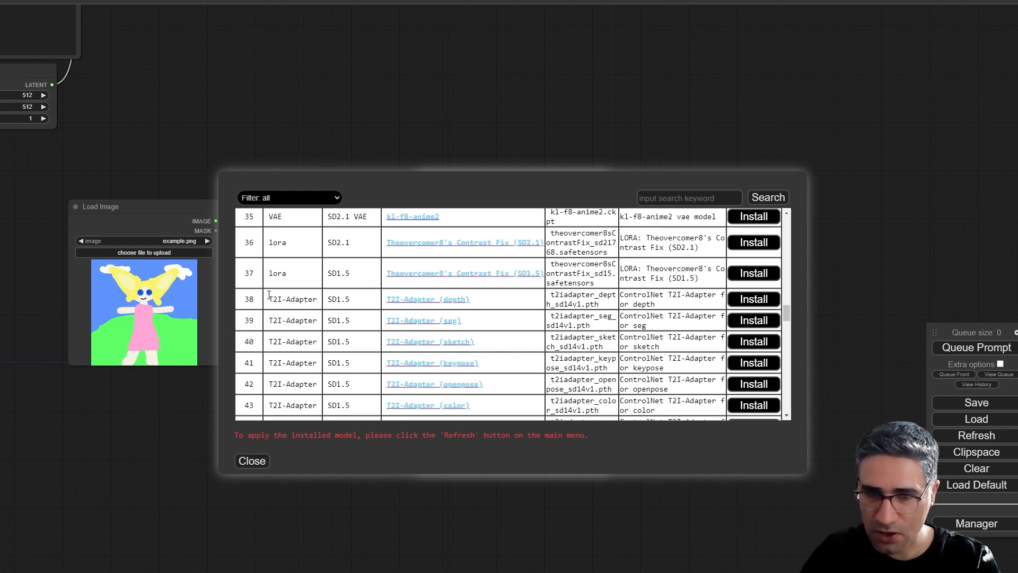
drag(269, 295, 316, 377)
drag(268, 296, 318, 386)
scroll(320, 393, down, 3)
scroll(320, 393, down, 1)
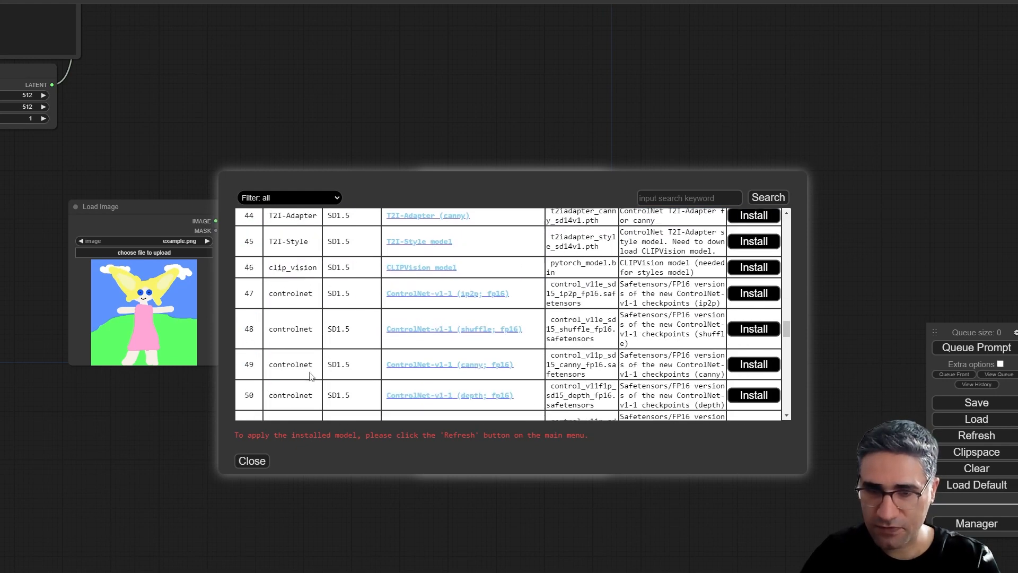
scroll(314, 381, up, 1)
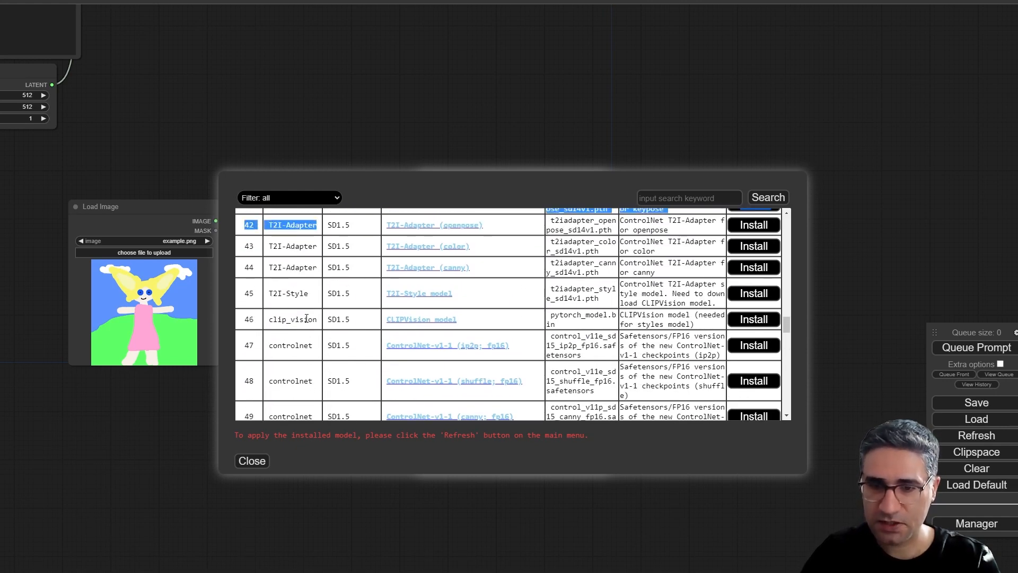
scroll(300, 302, down, 5)
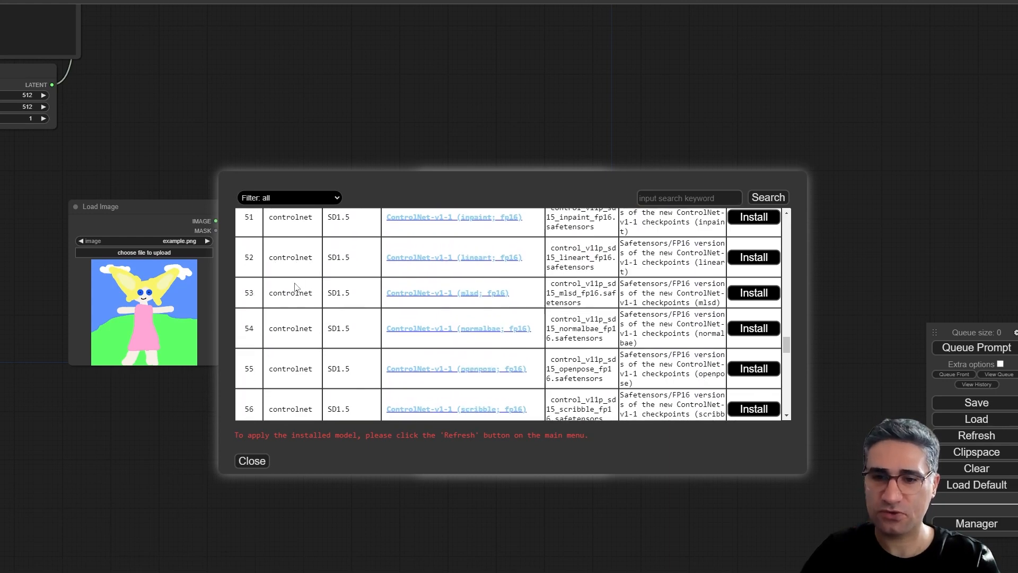
scroll(296, 297, down, 5)
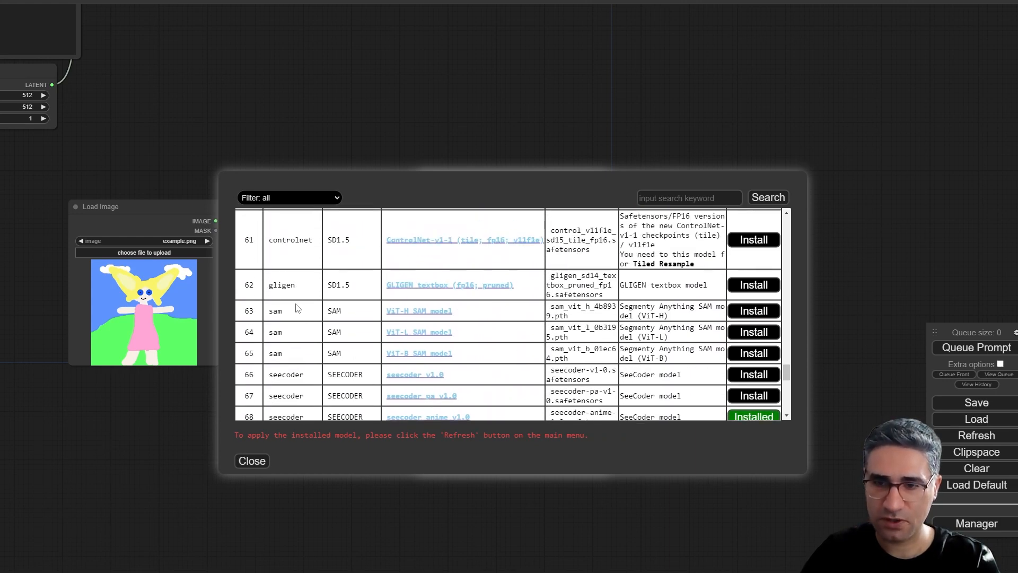
- Look back through the model list from the ControlNet entries up to the SDXL checkpoints and SD1.5 embeddings
scroll(296, 311, up, 2)
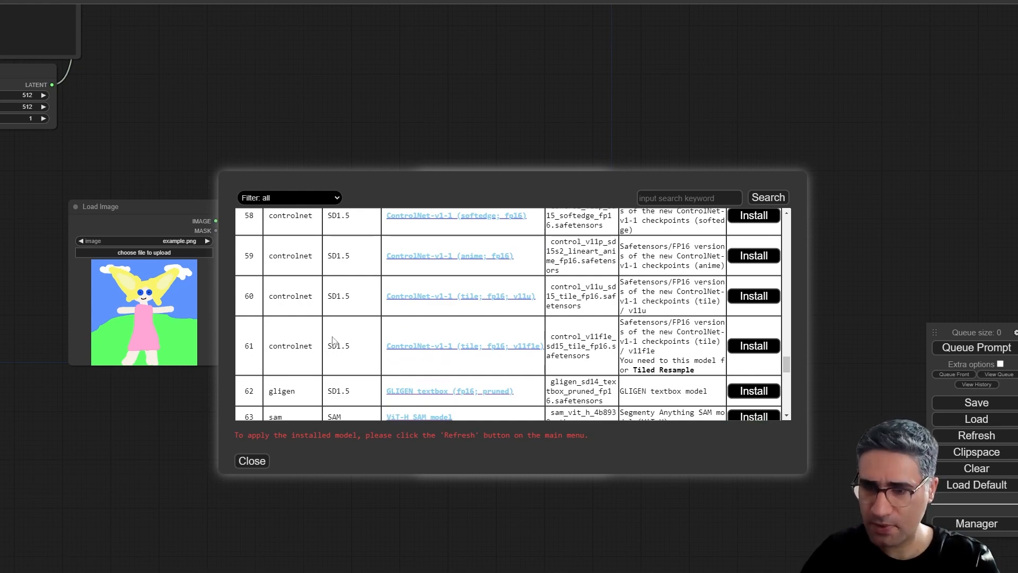
scroll(332, 340, up, 15)
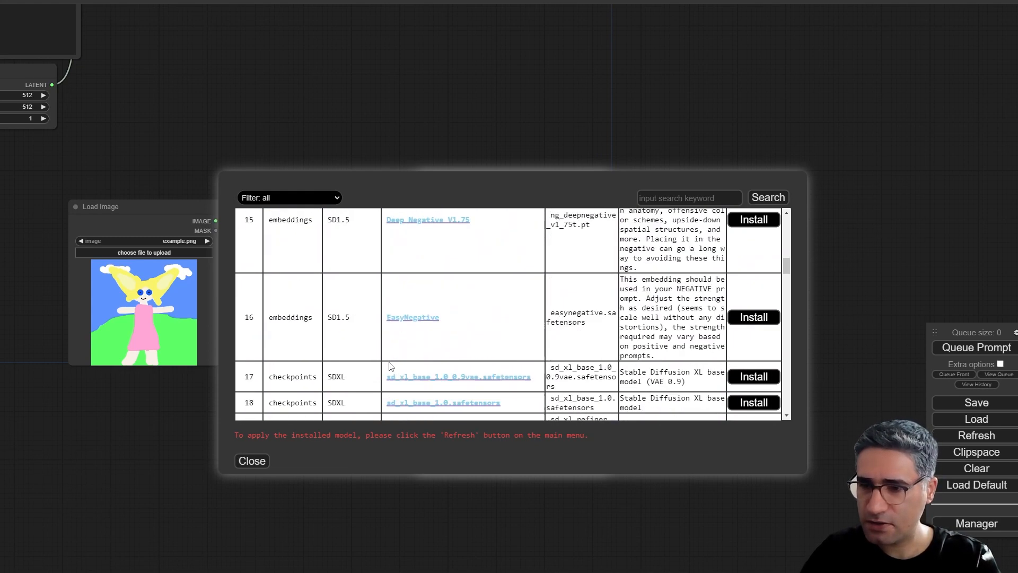
scroll(390, 366, up, 10)
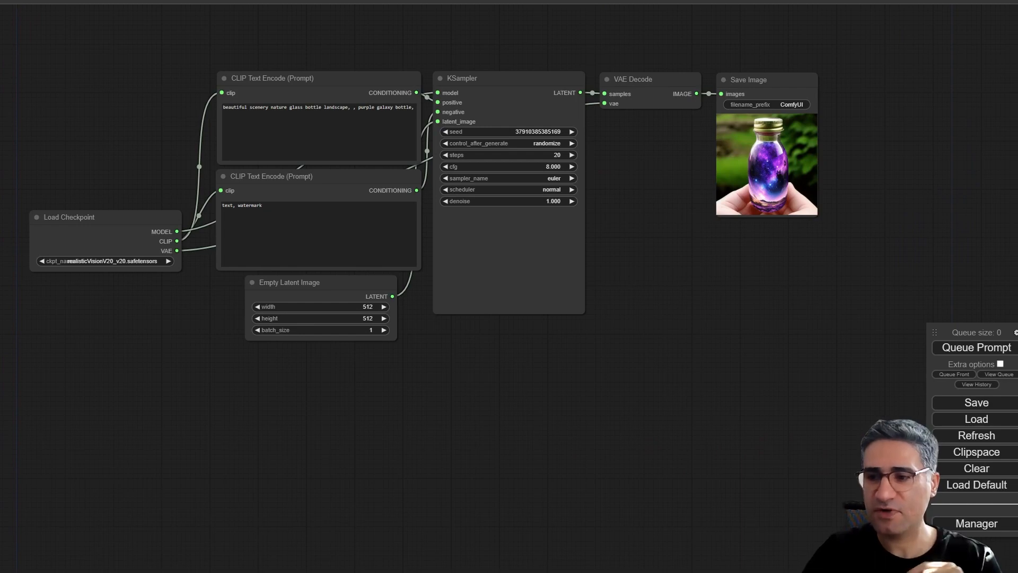
- Set the preview method to Auto in the ComfyUI Manager settings and close them
click(959, 526)
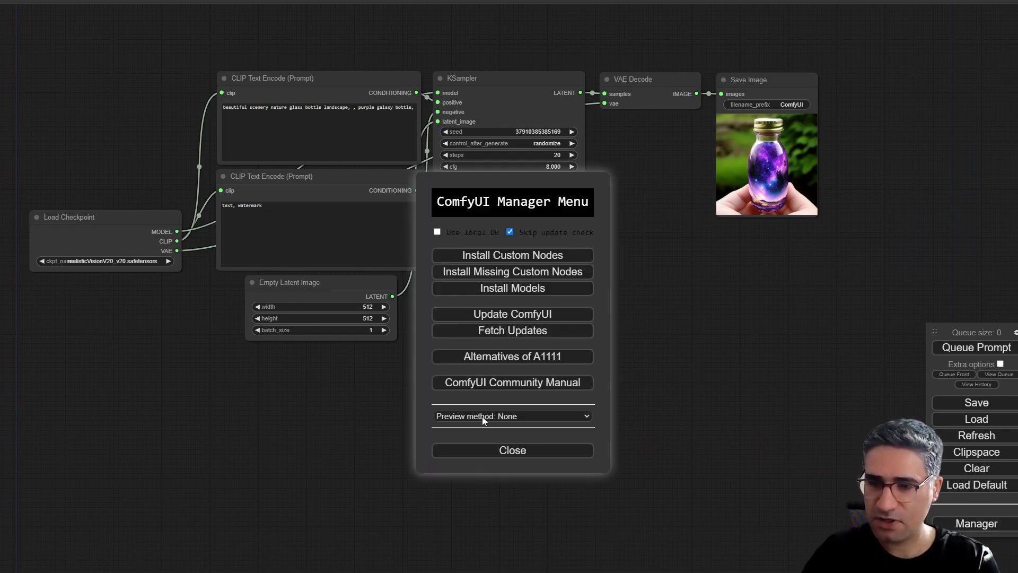
click(463, 416)
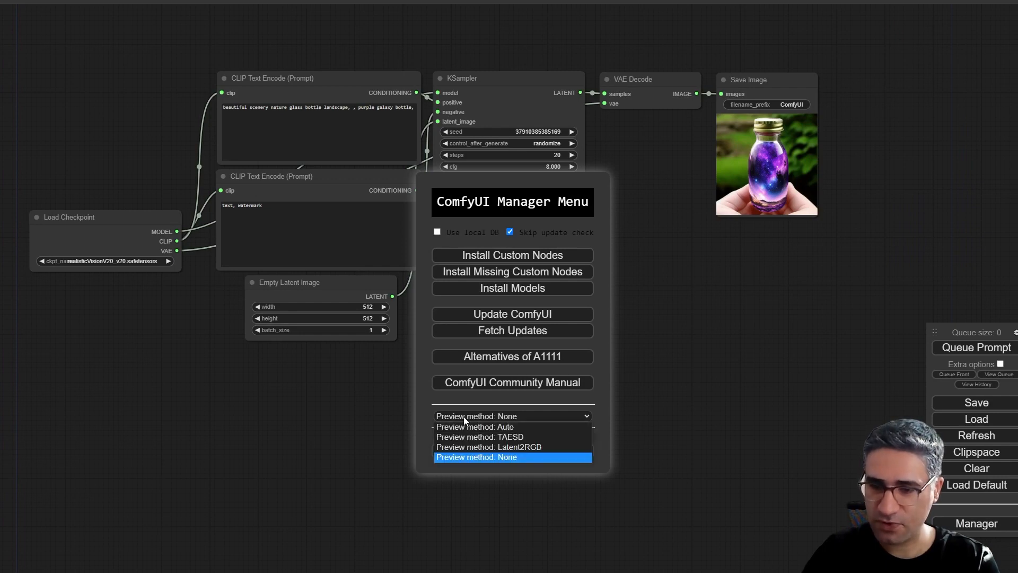
click(512, 427)
click(512, 451)
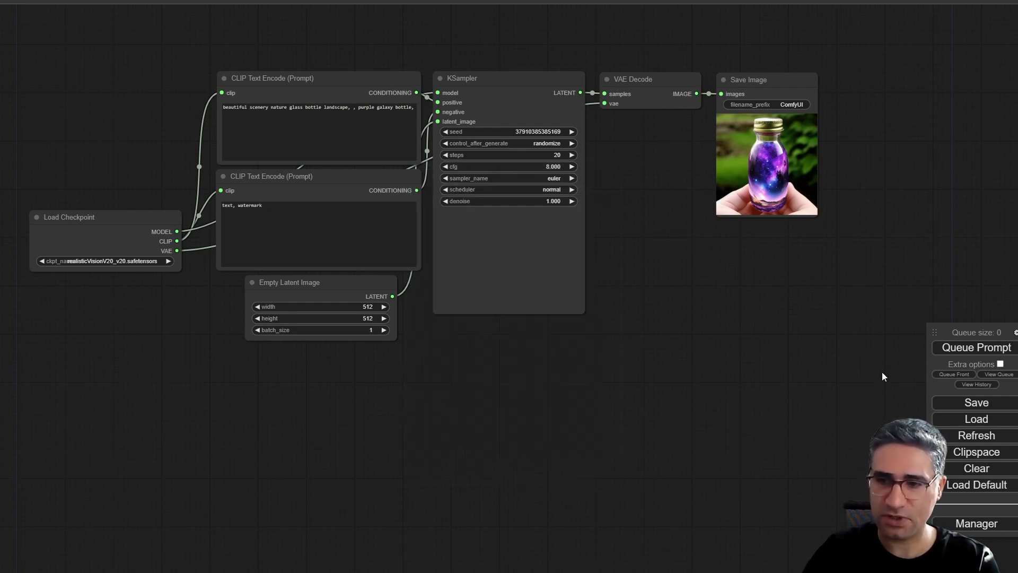
- Generate two images with the current workflow, with the live preview in the KSampler node in close view
click(987, 354)
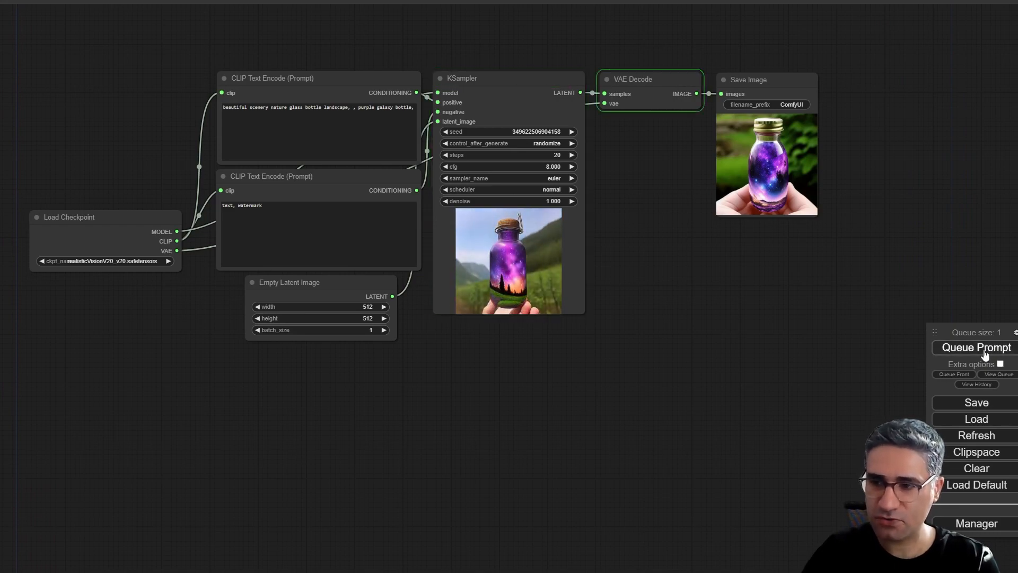
scroll(536, 263, up, 6)
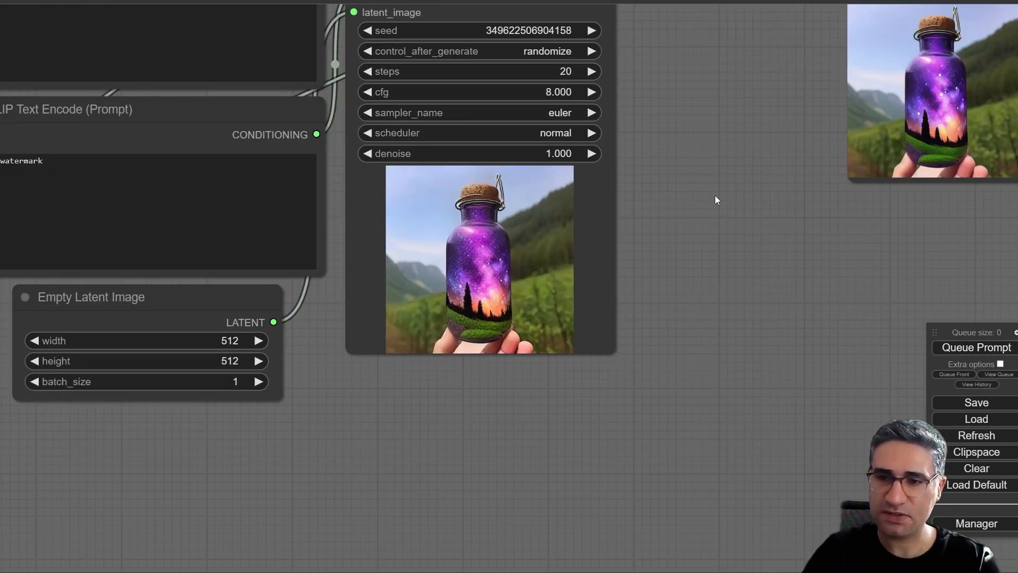
drag(715, 196, 606, 348)
drag(682, 424, 634, 398)
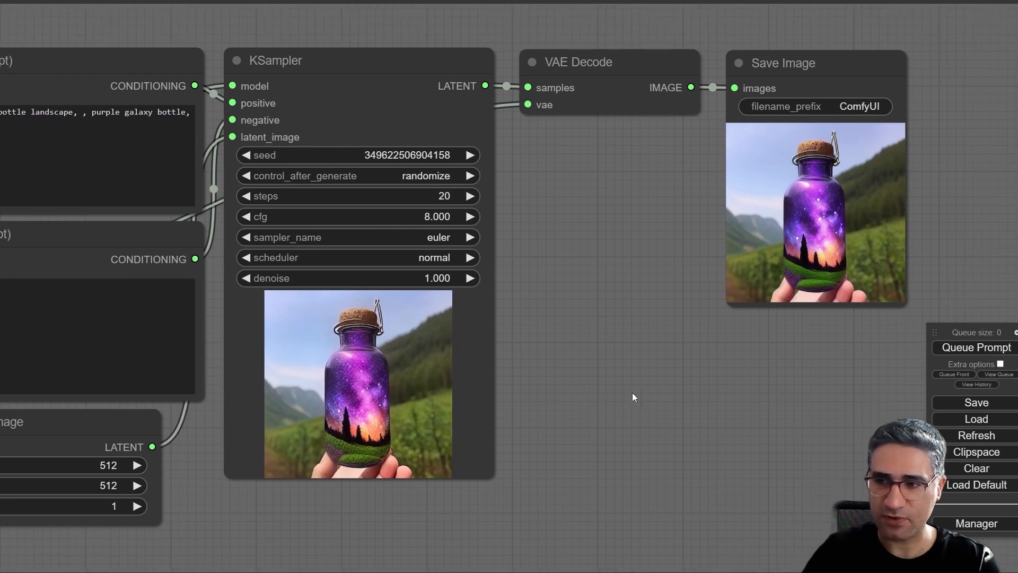
click(977, 347)
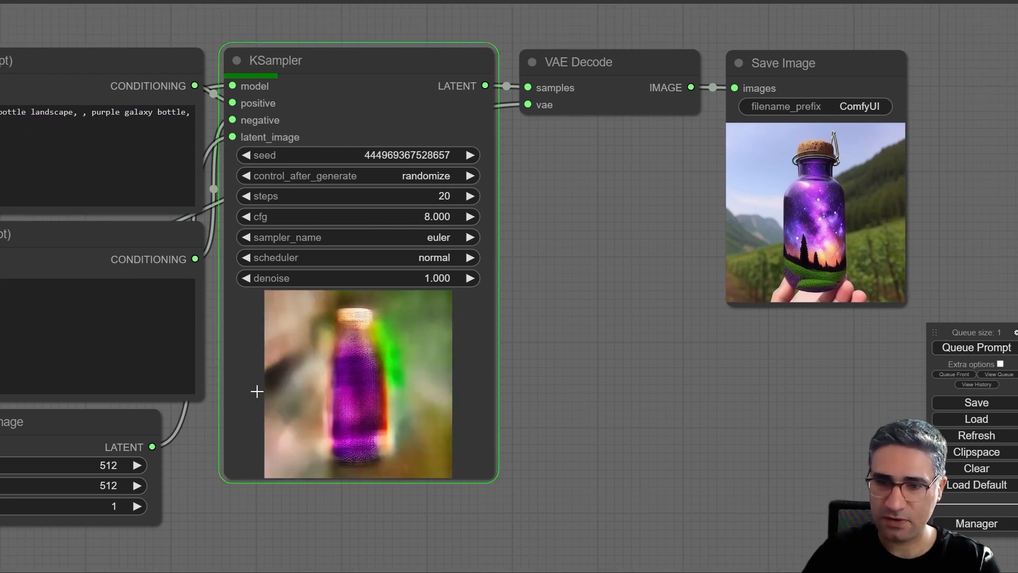
- Review the available preview methods in the ComfyUI Manager, keep Auto and return to the full workflow
click(963, 527)
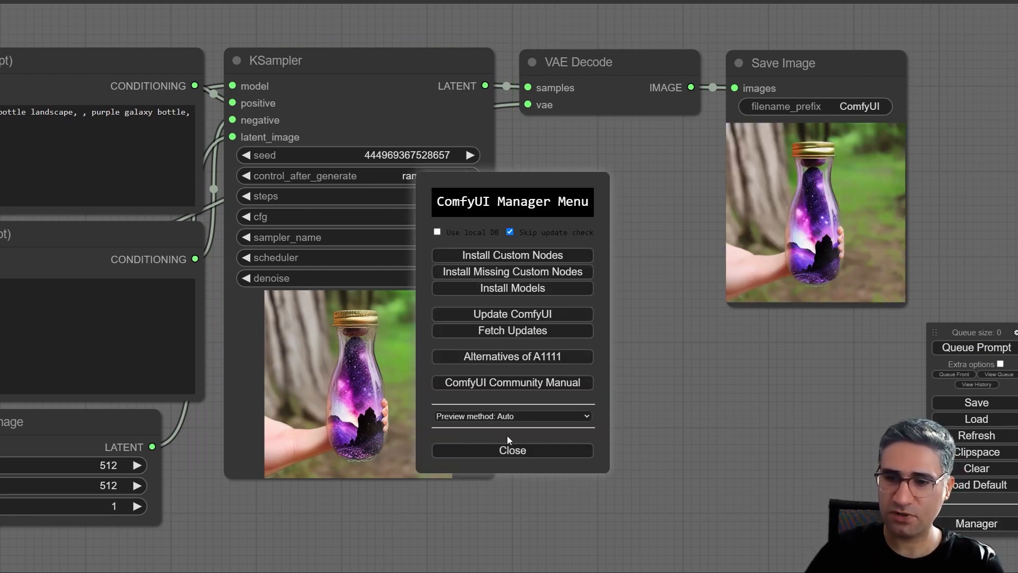
click(524, 417)
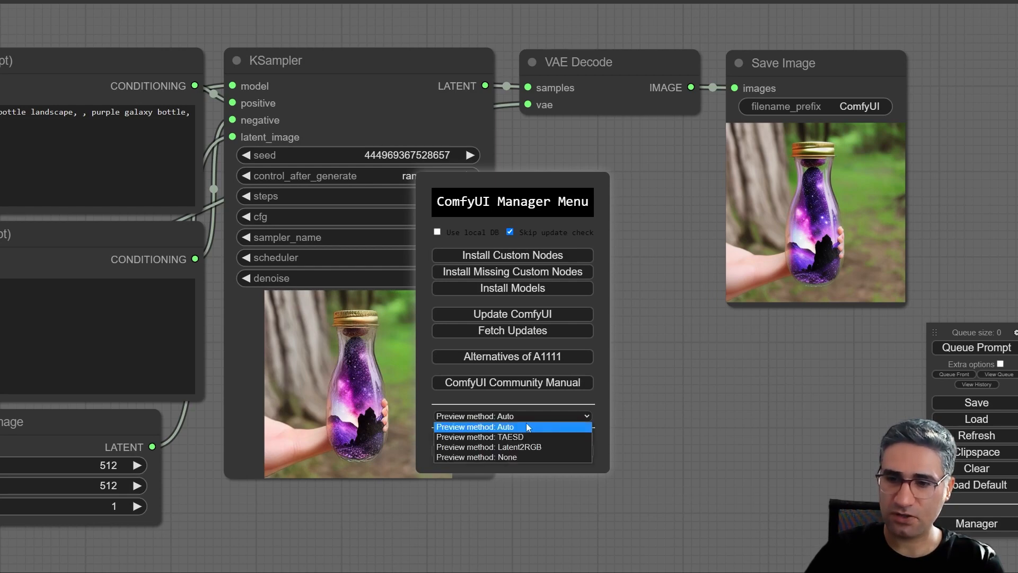
click(476, 427)
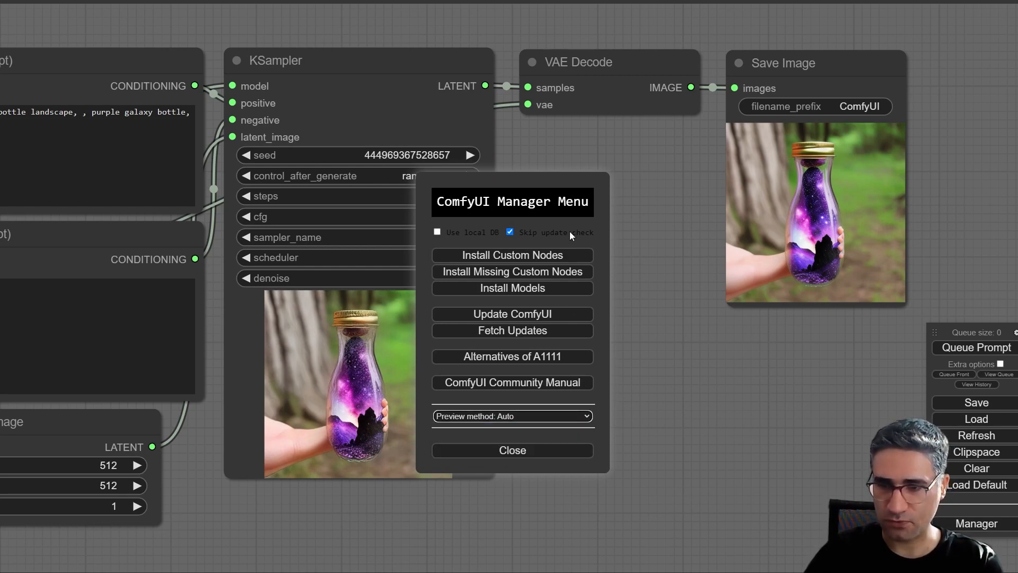
click(529, 456)
scroll(617, 424, down, 6)
drag(623, 419, 713, 373)
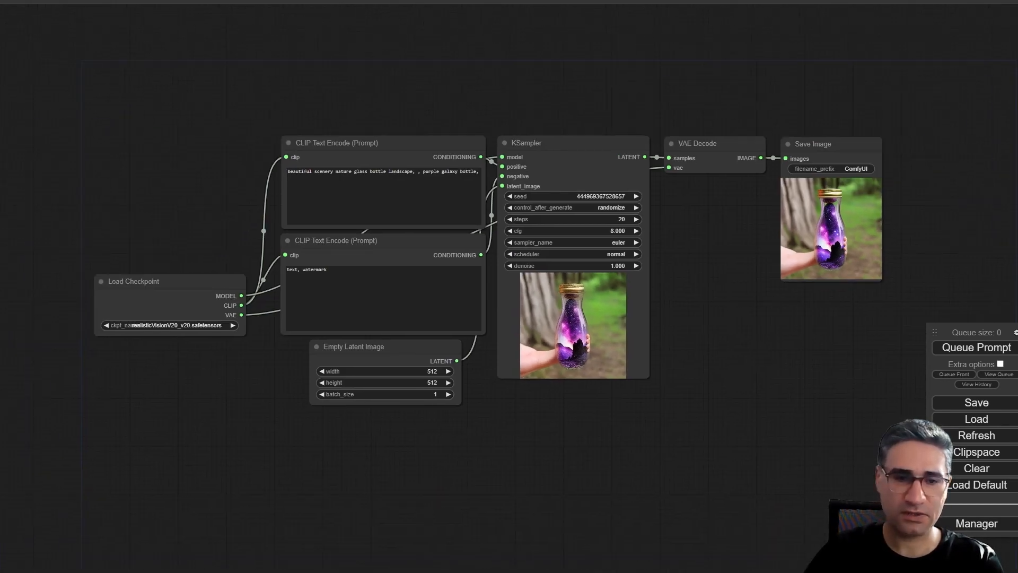